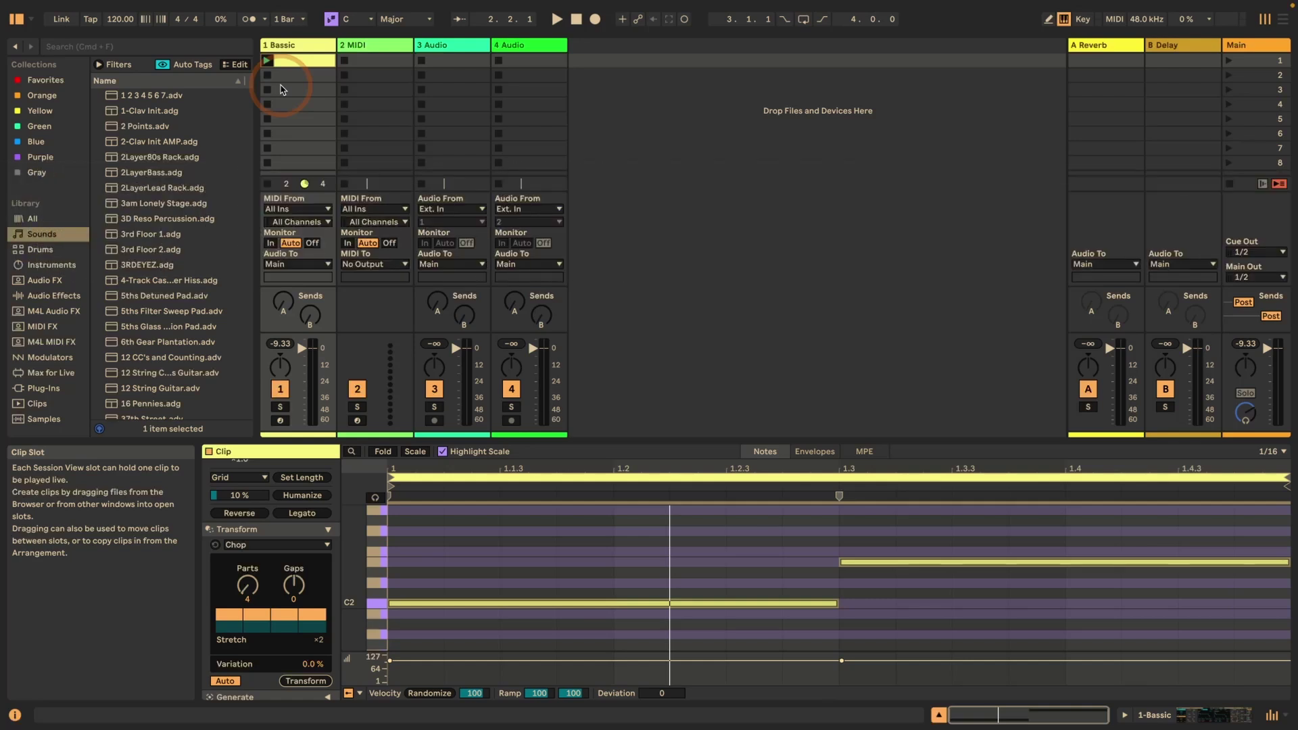
Step: Play the 1 Basic clip briefly, then select both of its notes in the note editor
key("space")
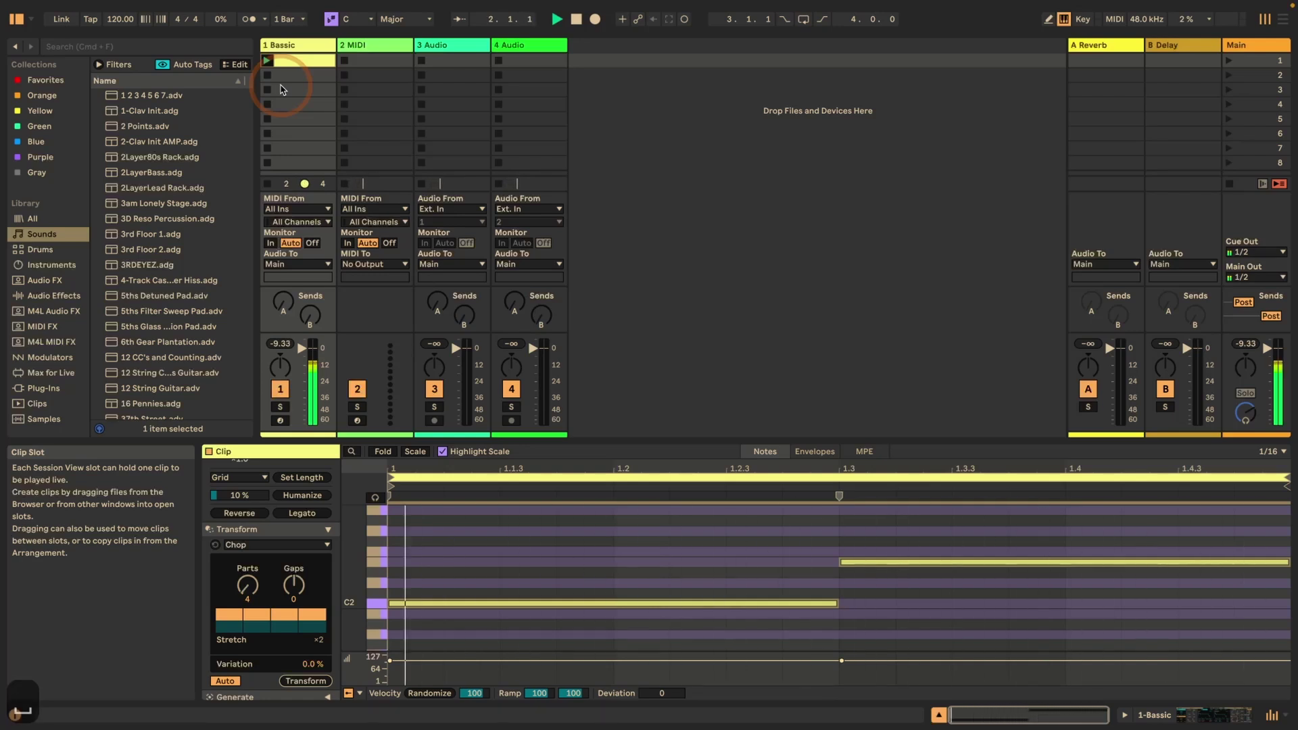
key("space")
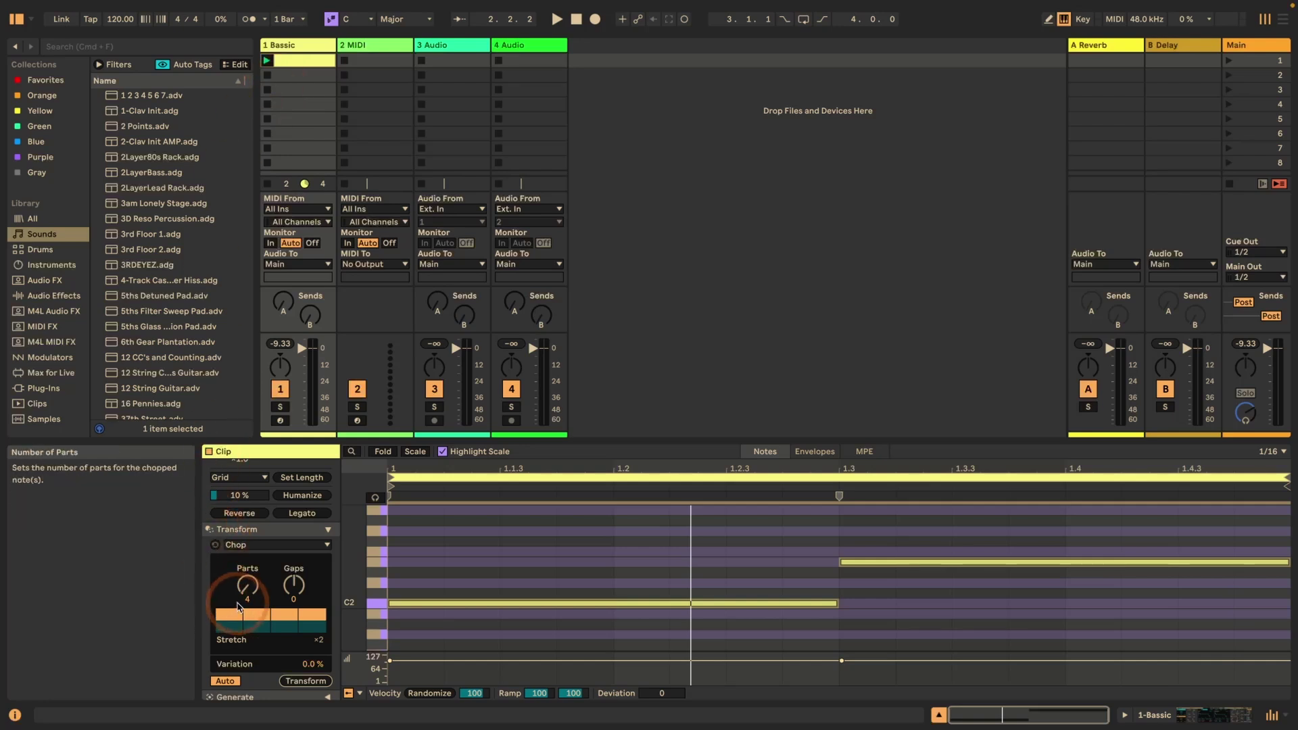
left_click(591, 575)
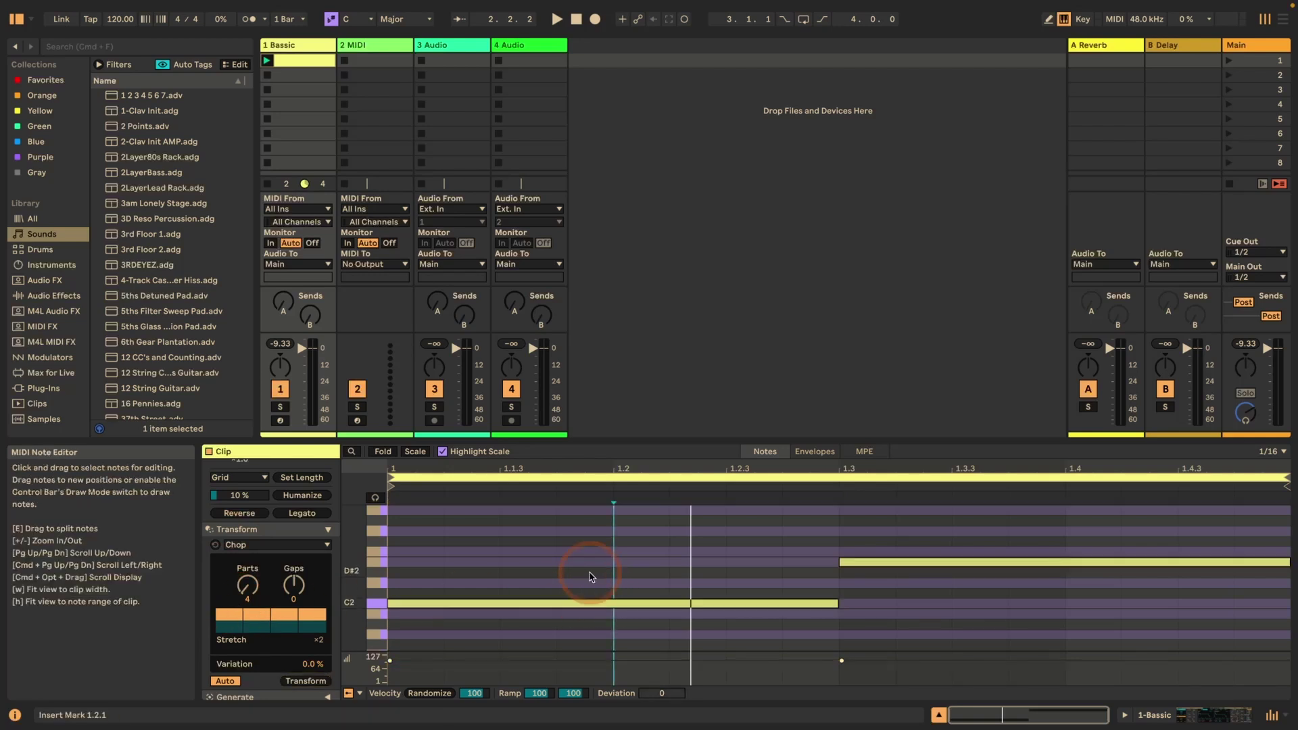
key("super+a")
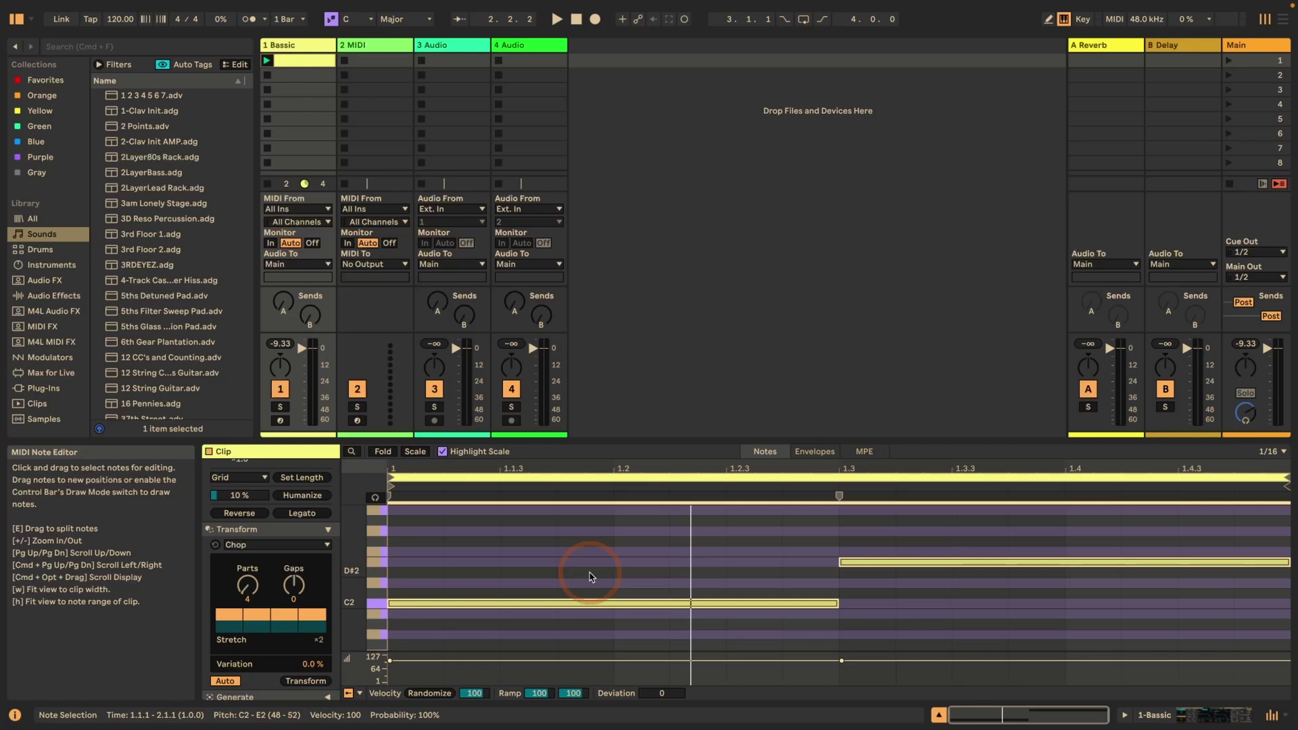
Step: Chop the selected notes into four parts and audition Chop timing variation, reducing it to 19%
left_click(303, 681)
left_click(229, 173)
key("space")
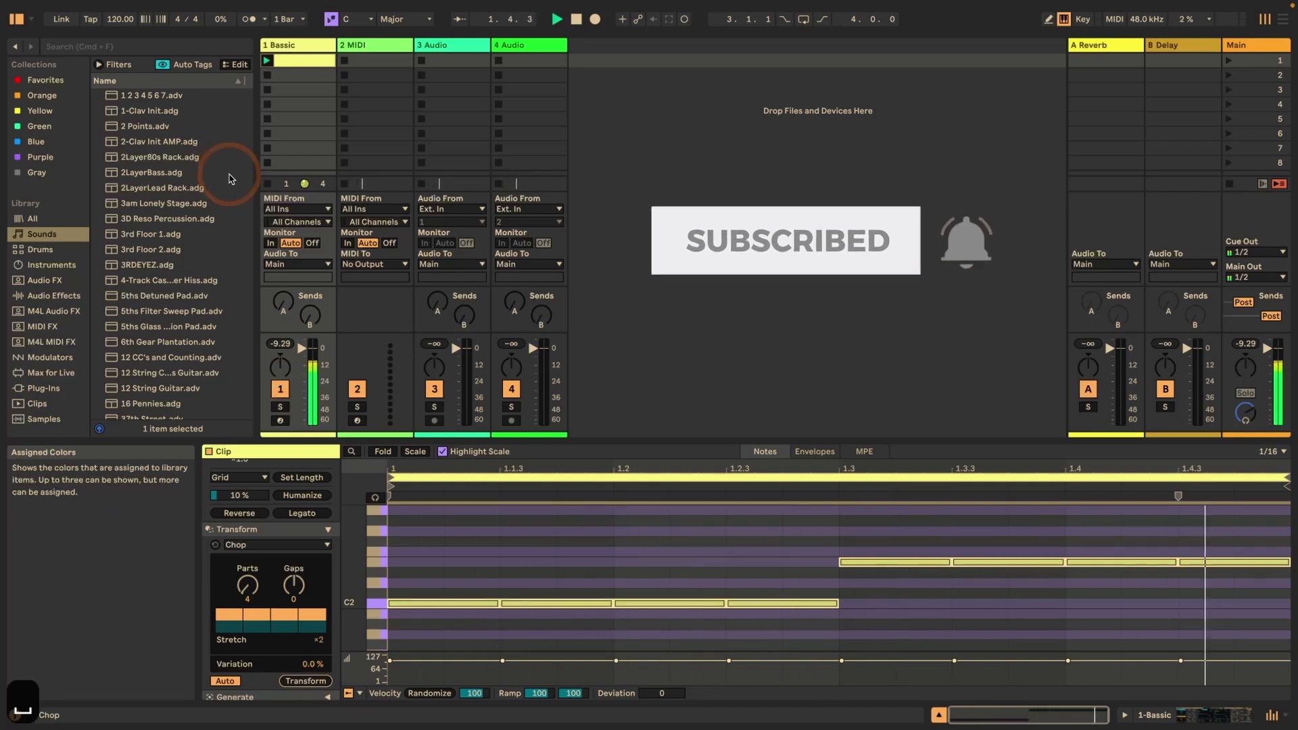
left_click(245, 606)
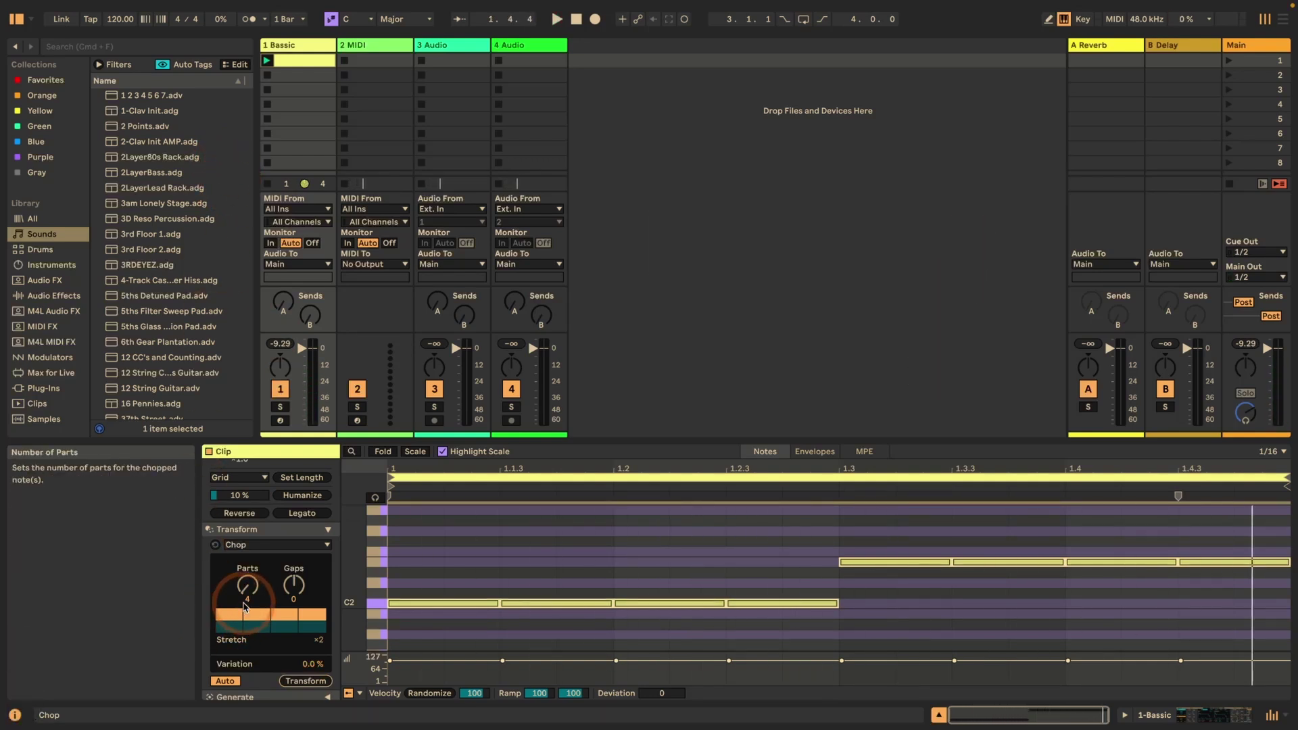
left_click(313, 664)
mouse_move(313, 664)
left_mouse_down()
mouse_move(312, 596)
mouse_move(309, 668)
left_mouse_up()
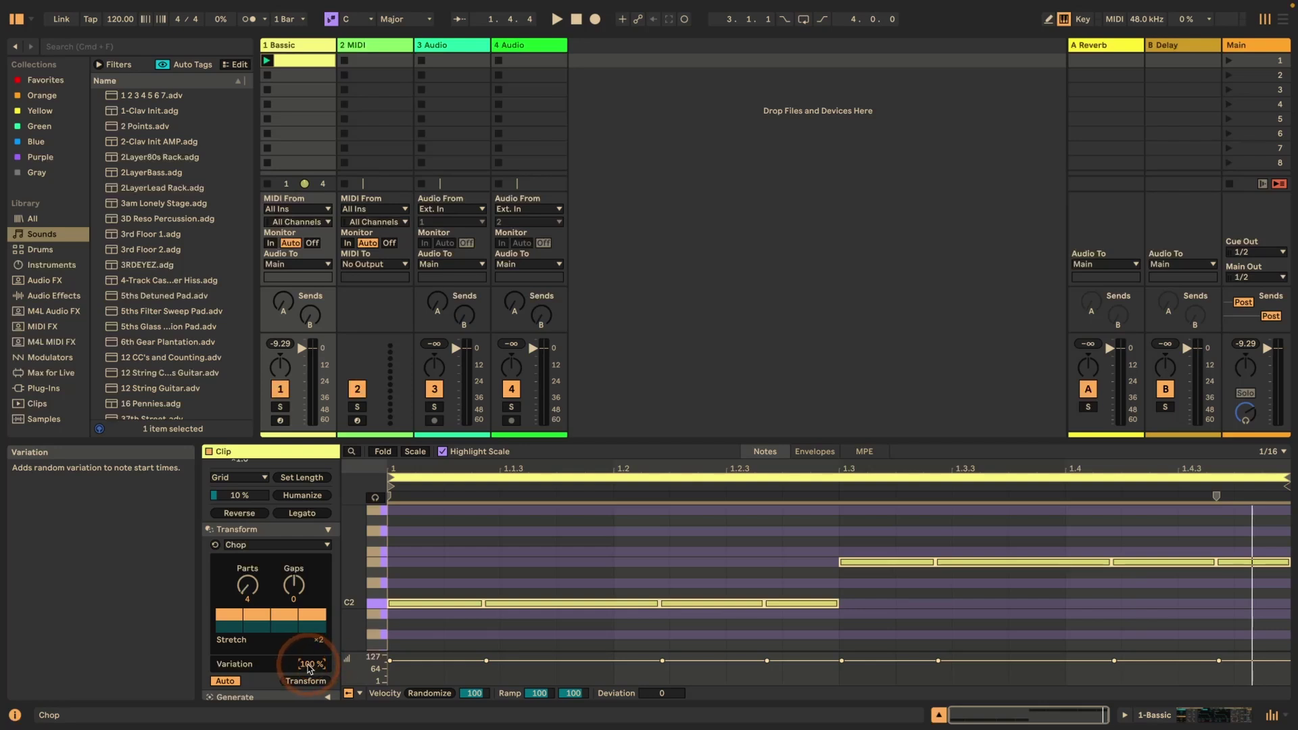
key("space")
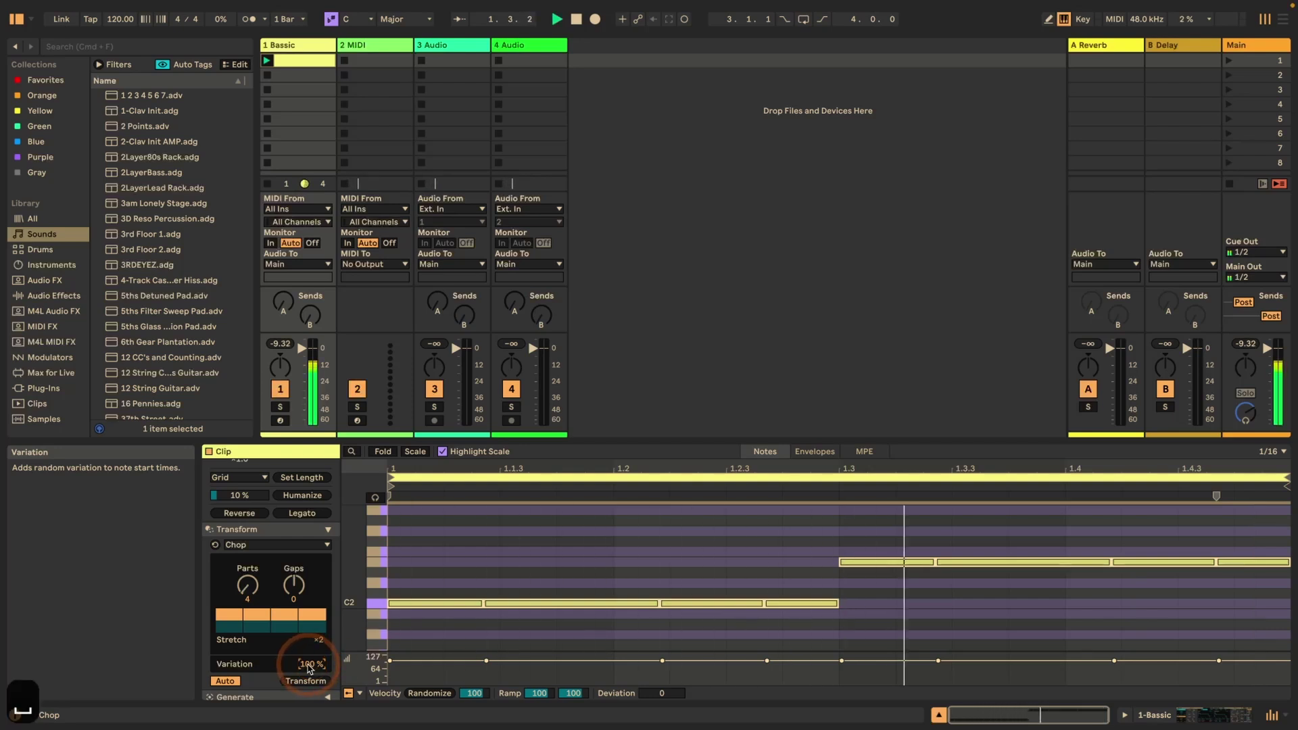
left_click_drag(308, 668, 308, 717)
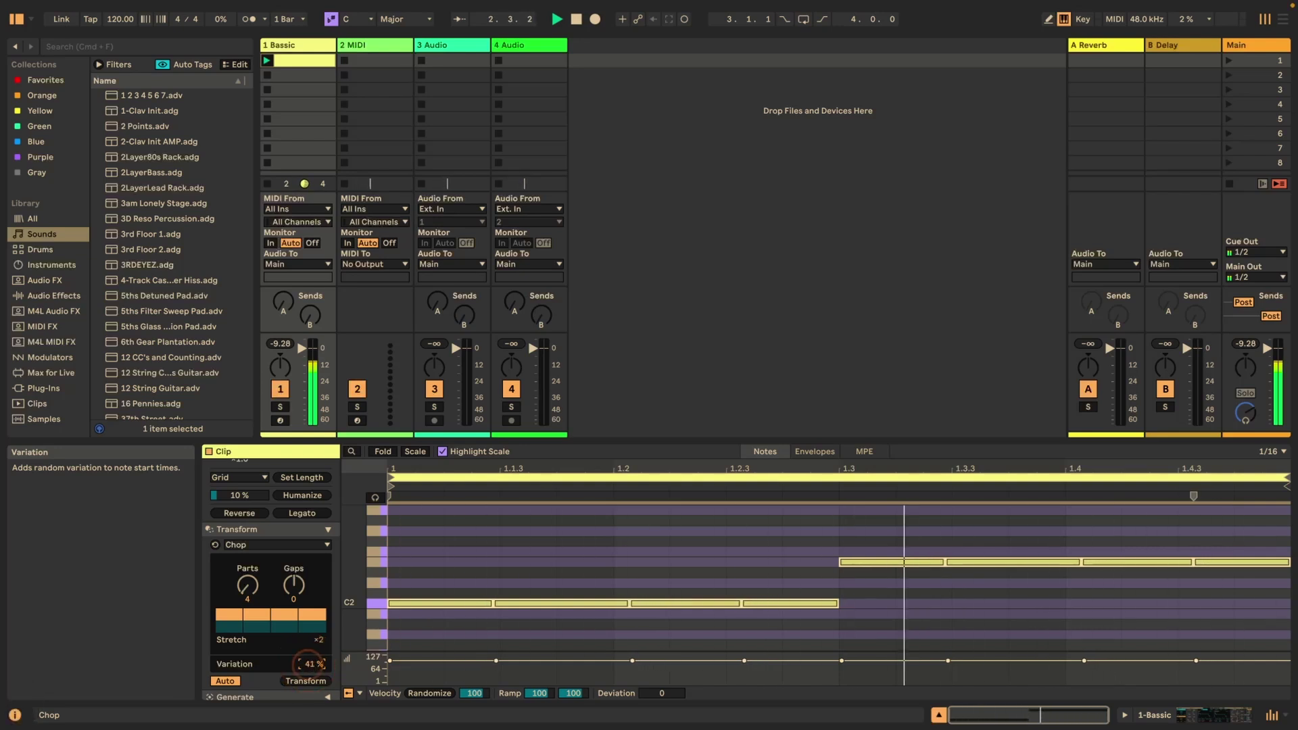
Step: Try 7, 10, 17 and 16 parts with variation from 100% to 0%, then settle on 4 parts
left_click_drag(247, 585, 247, 565)
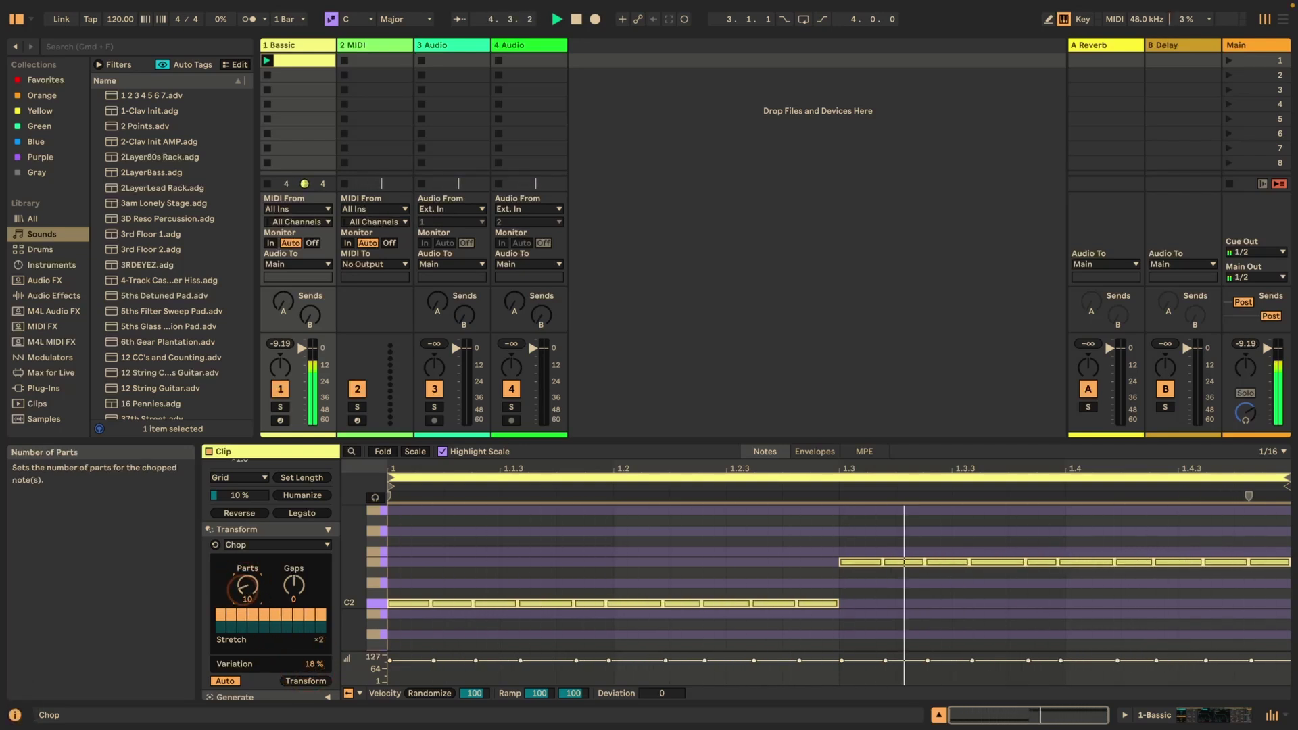
left_click_drag(247, 586, 247, 568)
left_click_drag(313, 664, 312, 608)
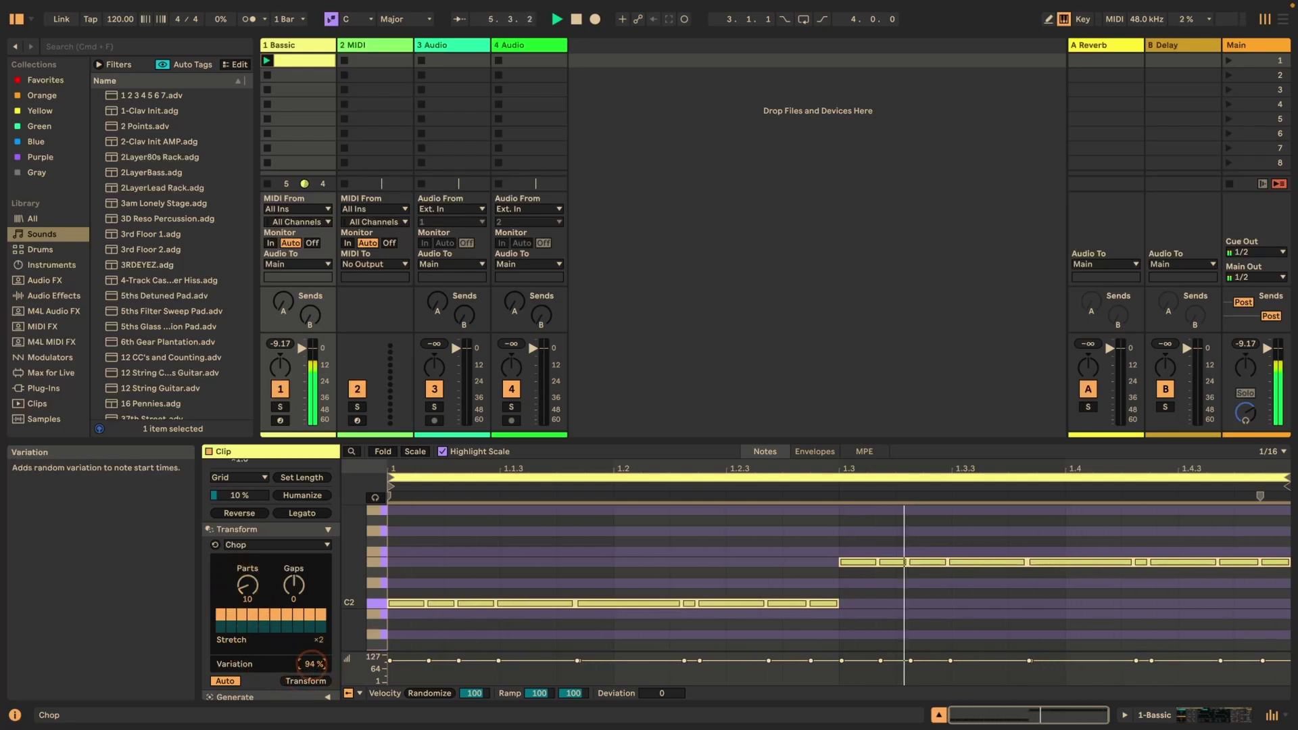
left_click_drag(312, 664, 313, 717)
mouse_move(312, 664)
left_mouse_down()
mouse_move(310, 649)
mouse_move(305, 666)
left_mouse_up()
key("space")
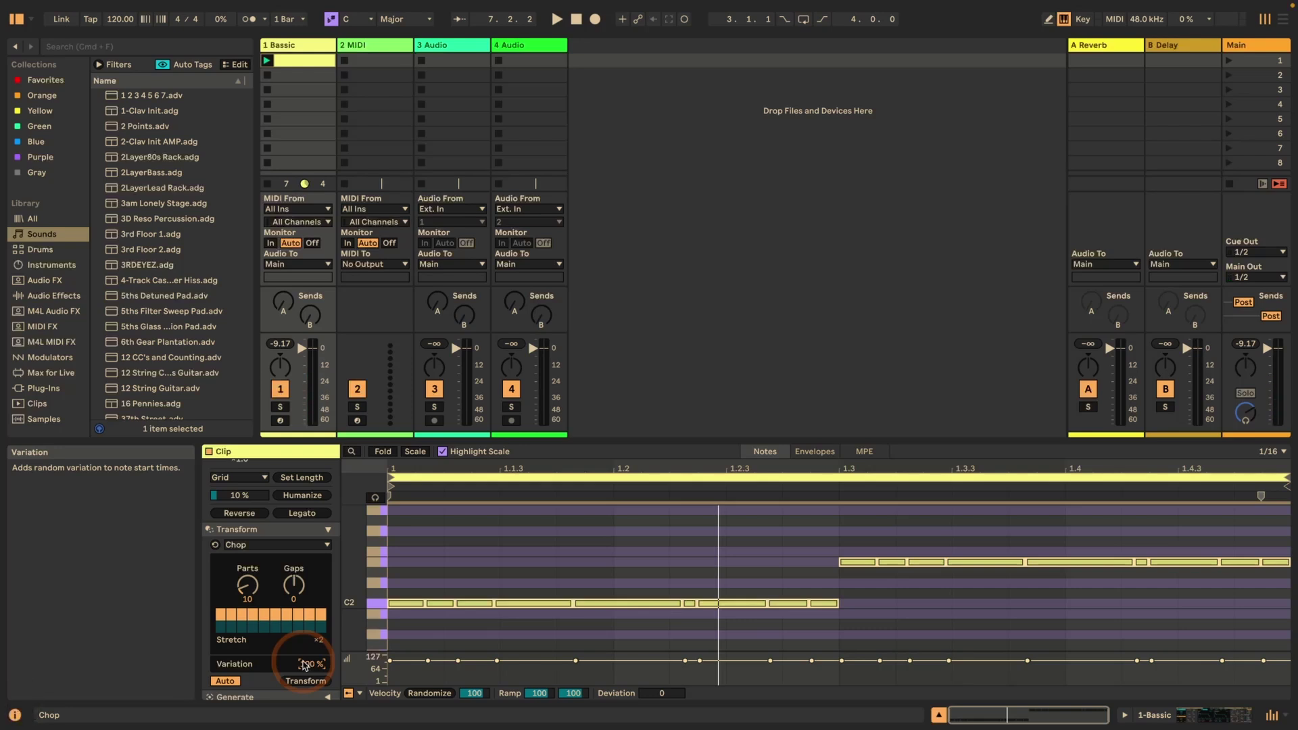
mouse_move(248, 585)
left_mouse_down()
mouse_move(248, 565)
mouse_move(247, 587)
left_mouse_up()
key("space")
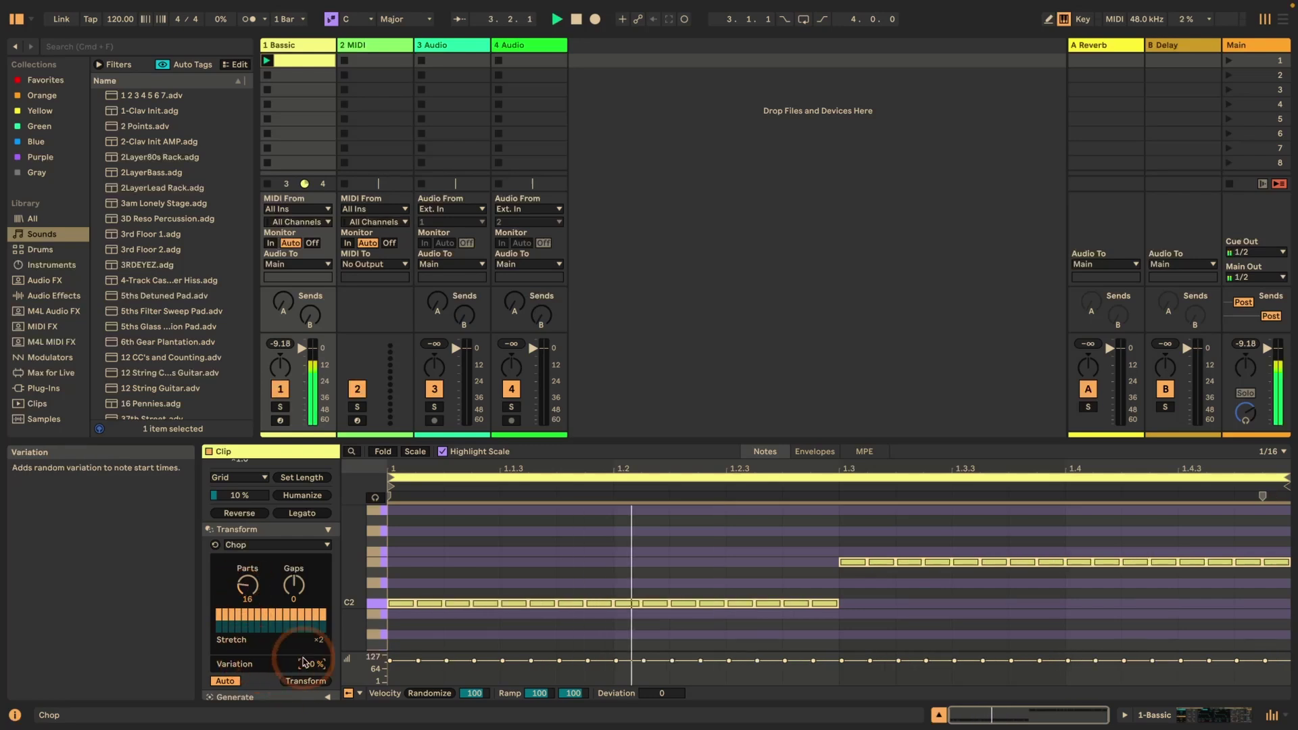
left_click_drag(302, 663, 302, 660)
key("space")
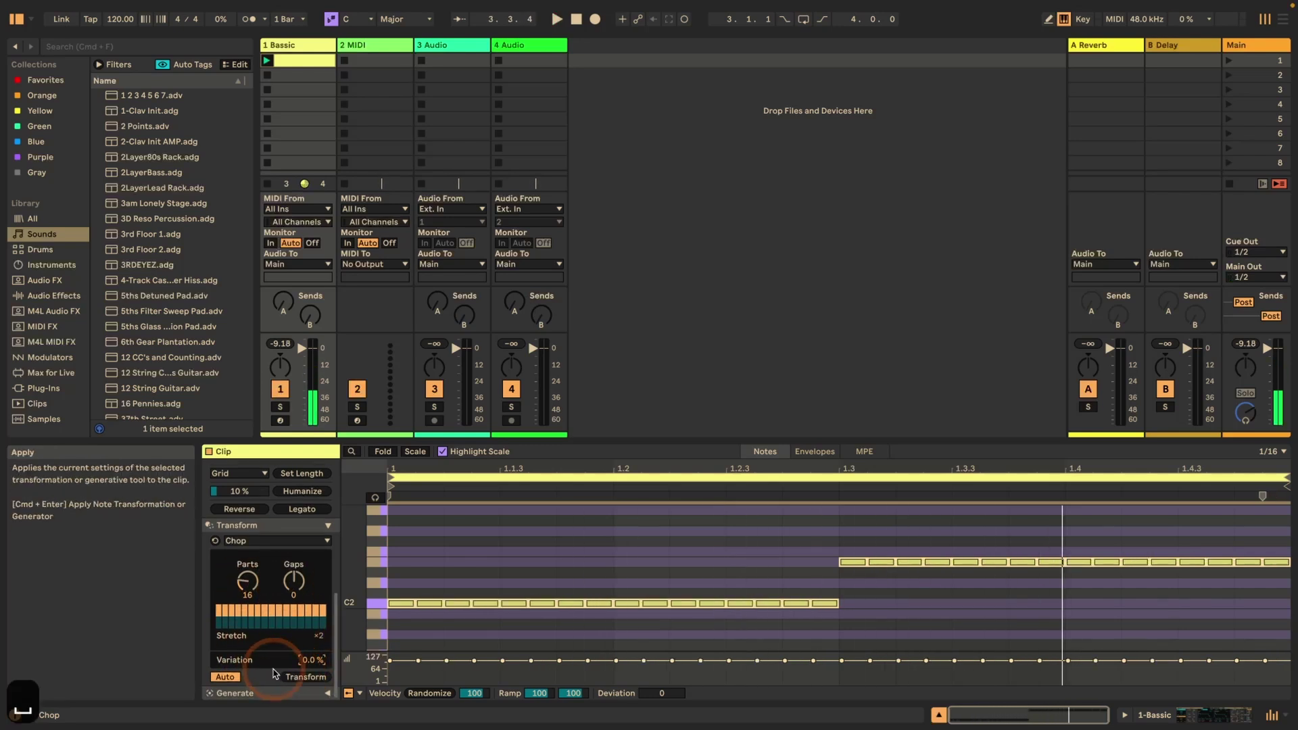
left_click_drag(249, 580, 252, 586)
Step: Step the Chop Gaps through 1, 2 and 3 while listening, then set it to -2
left_click(294, 583)
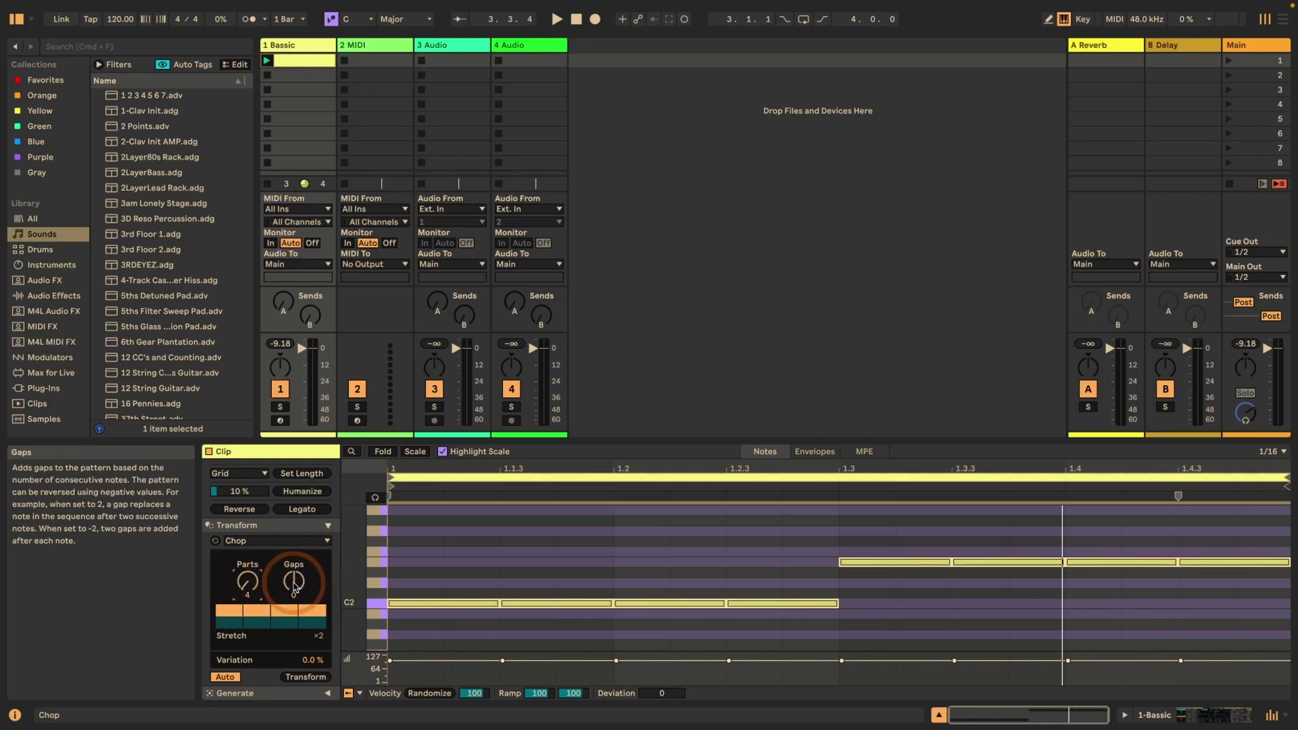
left_click(295, 586)
left_click_drag(294, 583, 294, 576)
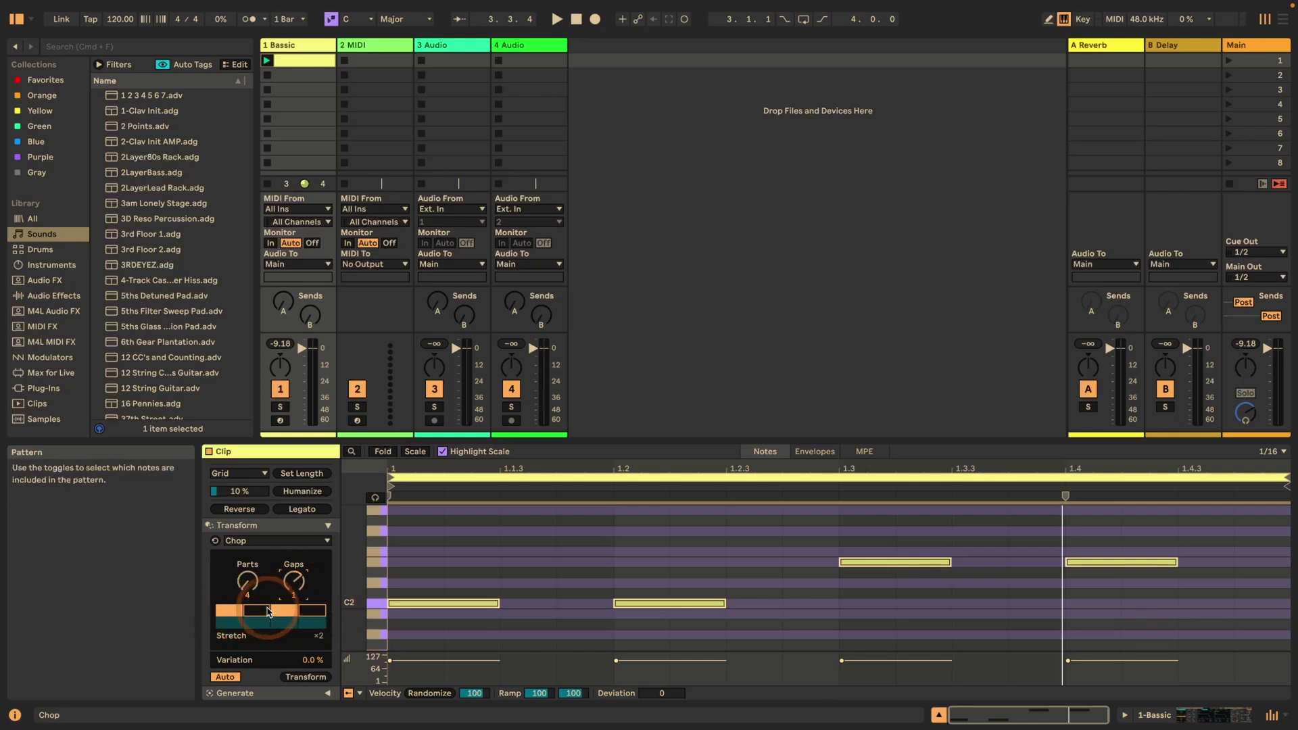
key("space")
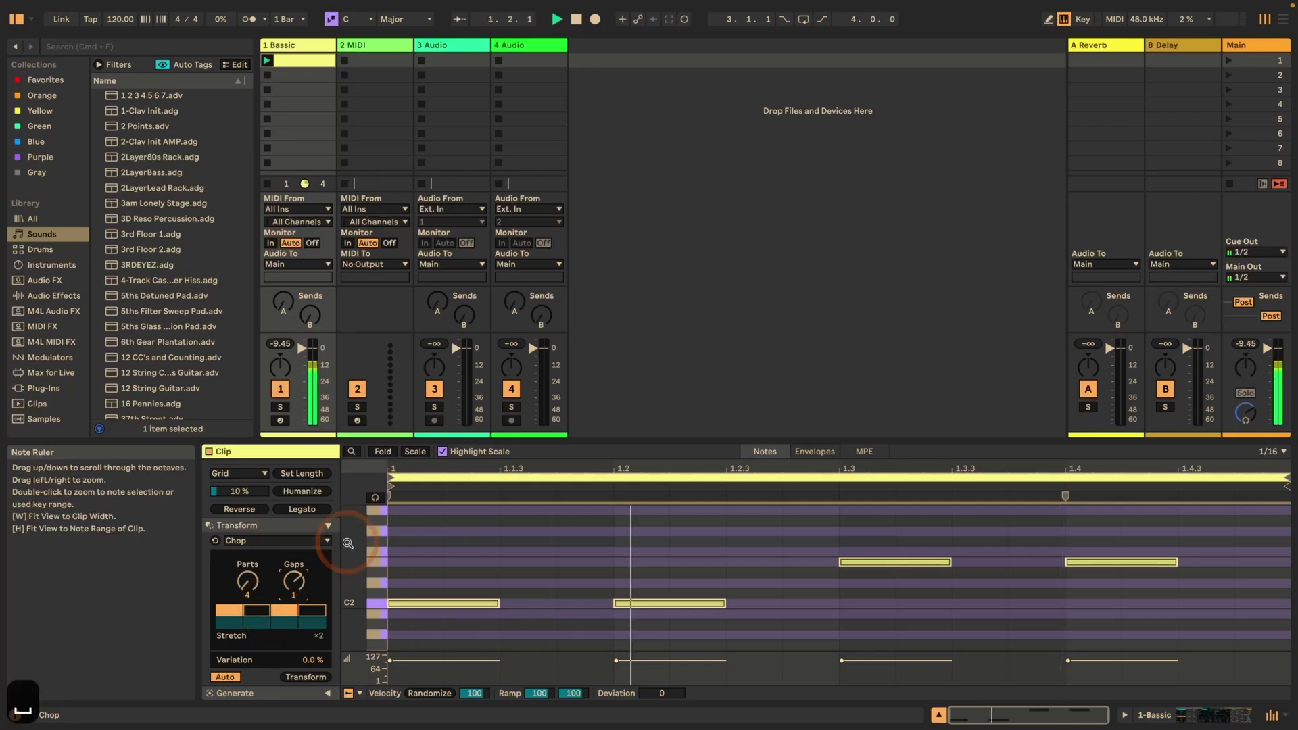
left_click_drag(293, 581, 295, 572)
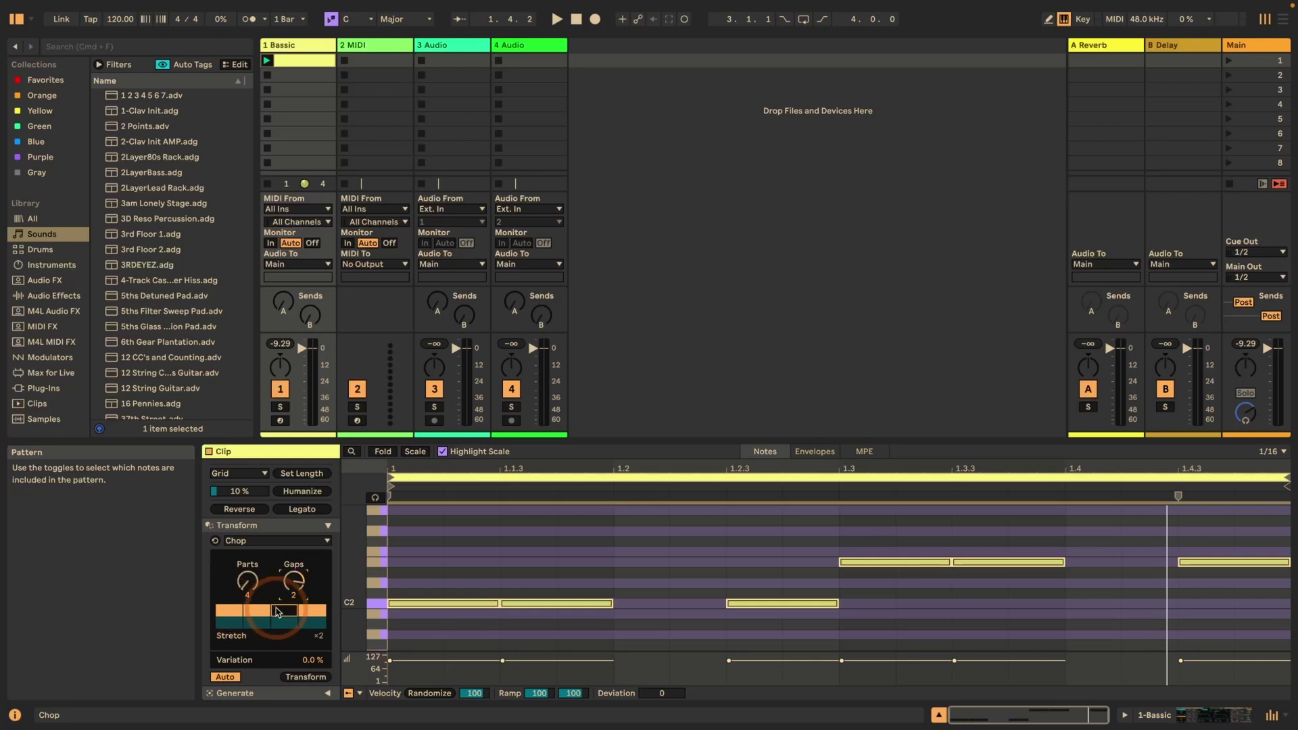
left_click_drag(293, 585, 294, 576)
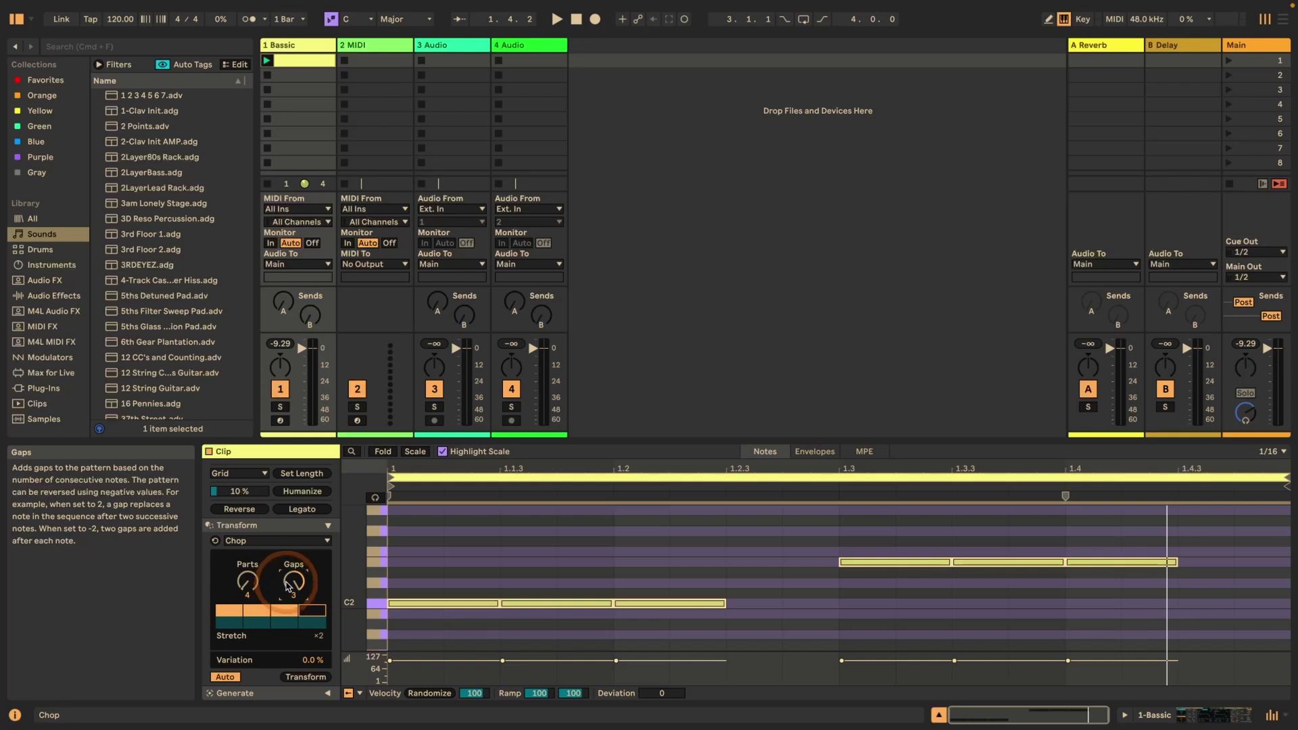
left_click_drag(289, 589, 290, 606)
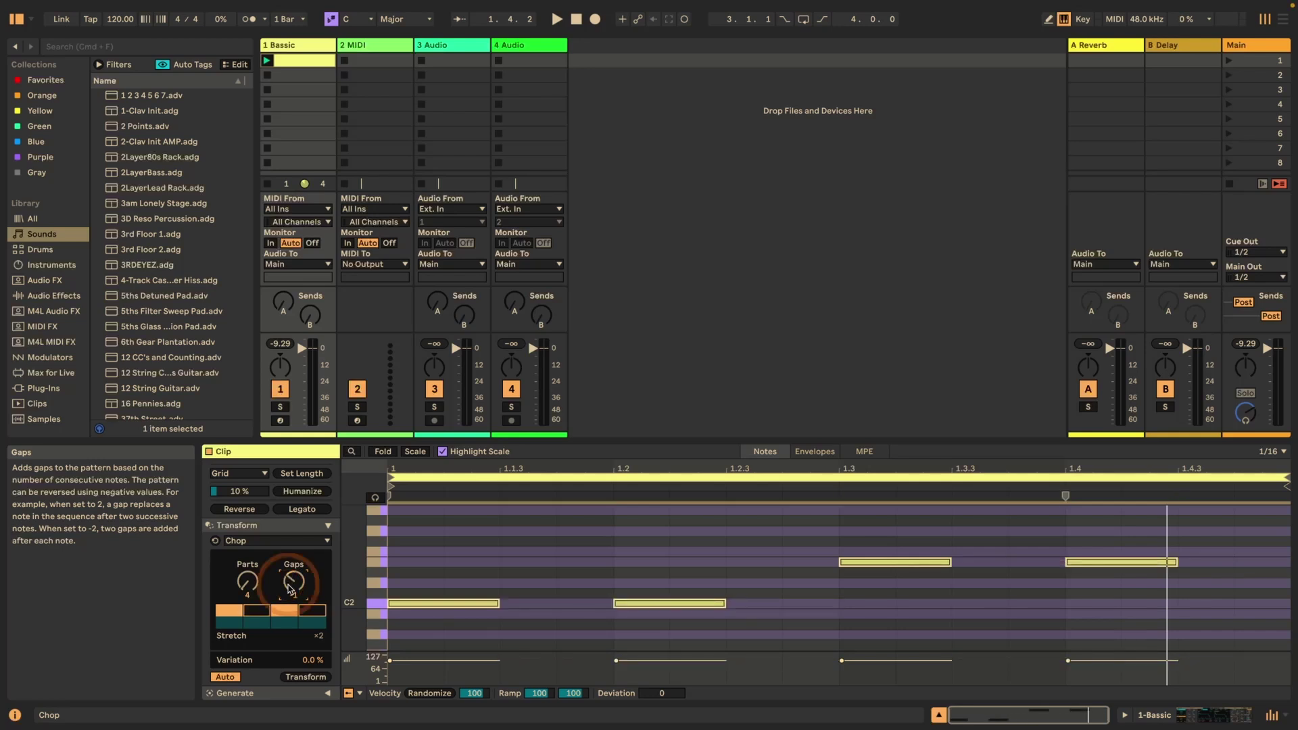
key("space")
key("space")
left_click_drag(289, 588, 289, 592)
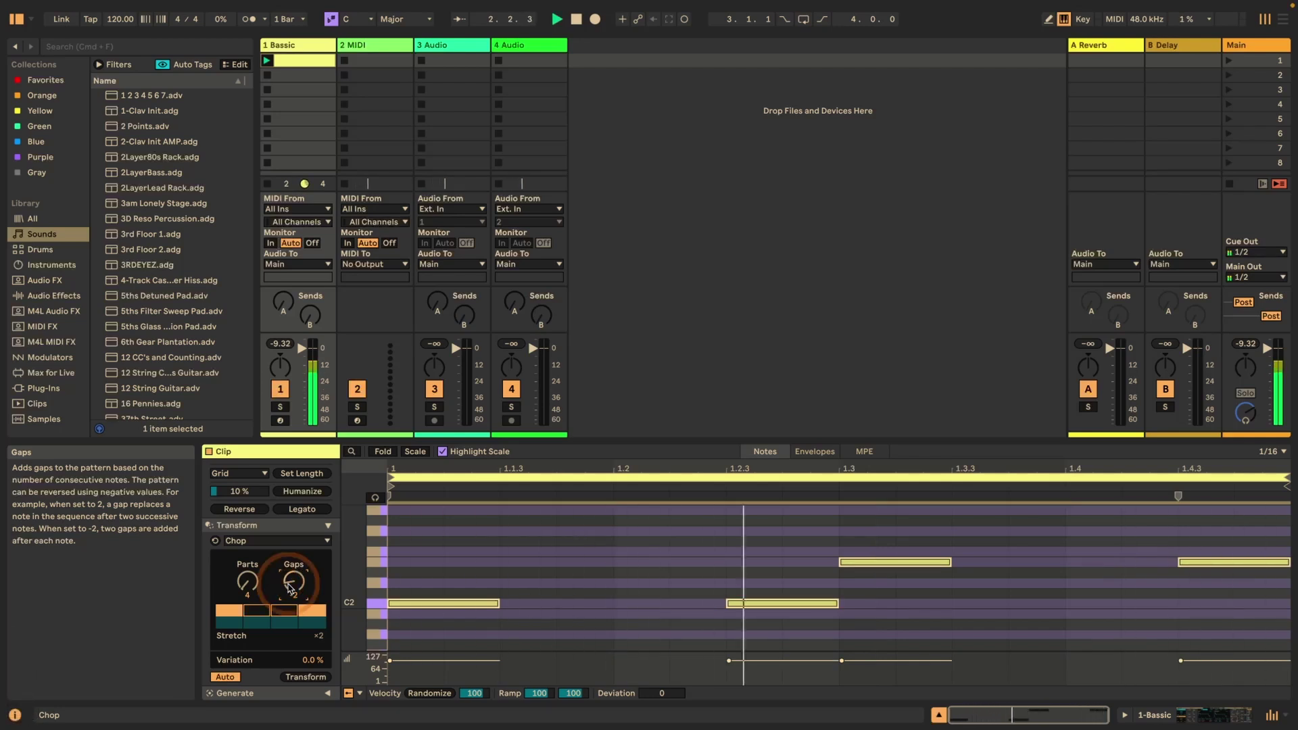
Step: Emphasise the fourth chop chunk, stretch it to x8, and play the result
key("space")
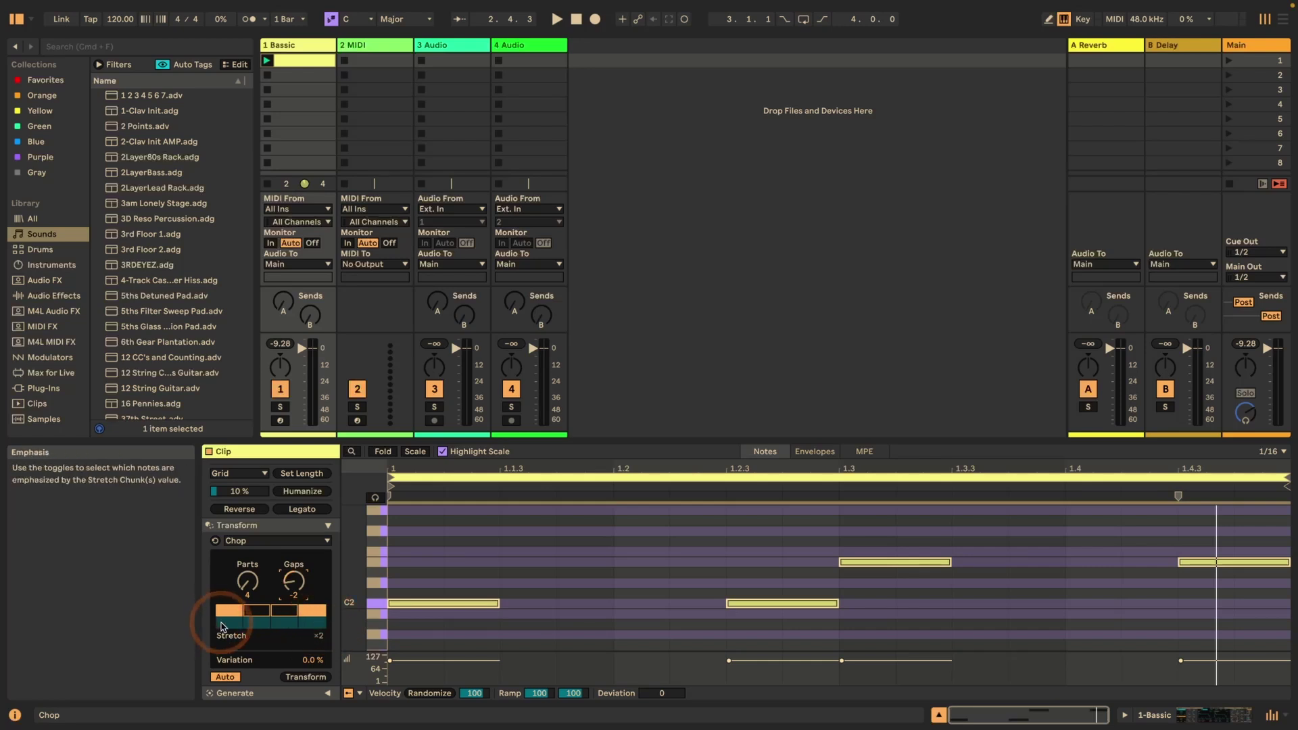
left_click(310, 625)
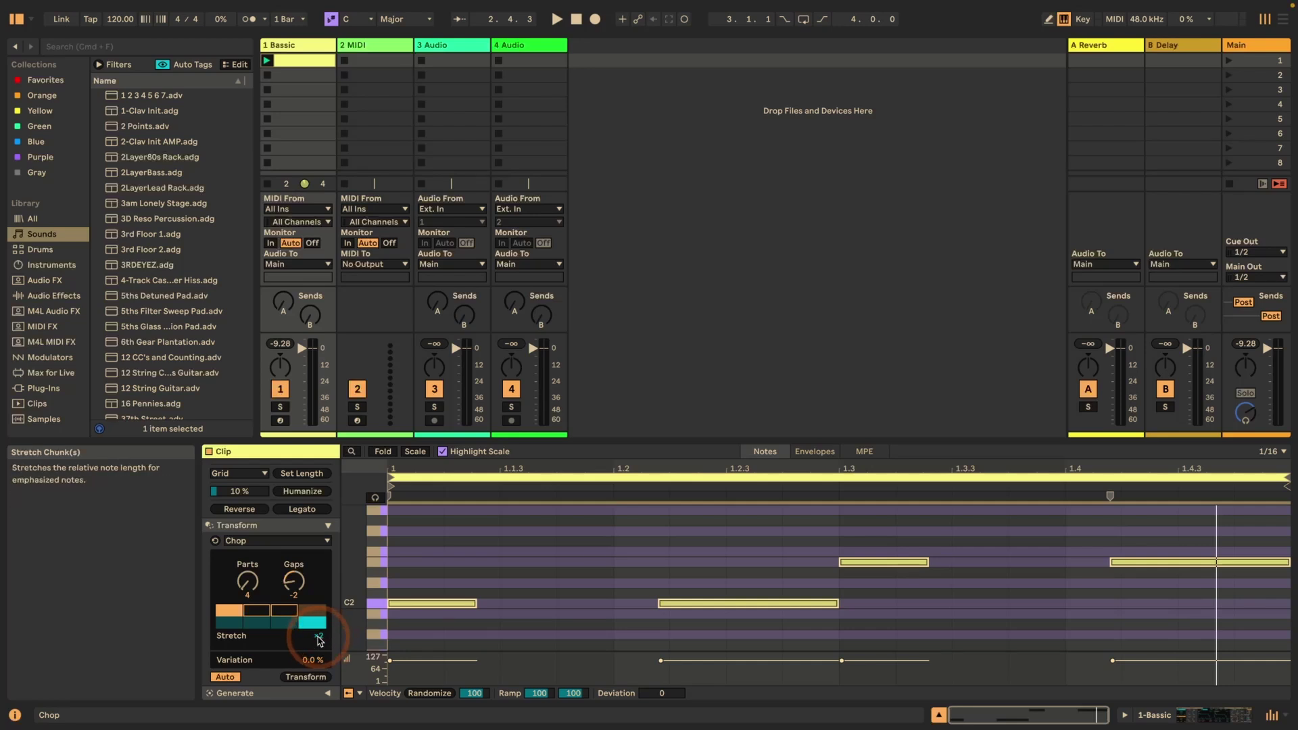
left_click_drag(320, 641, 319, 619)
key("space")
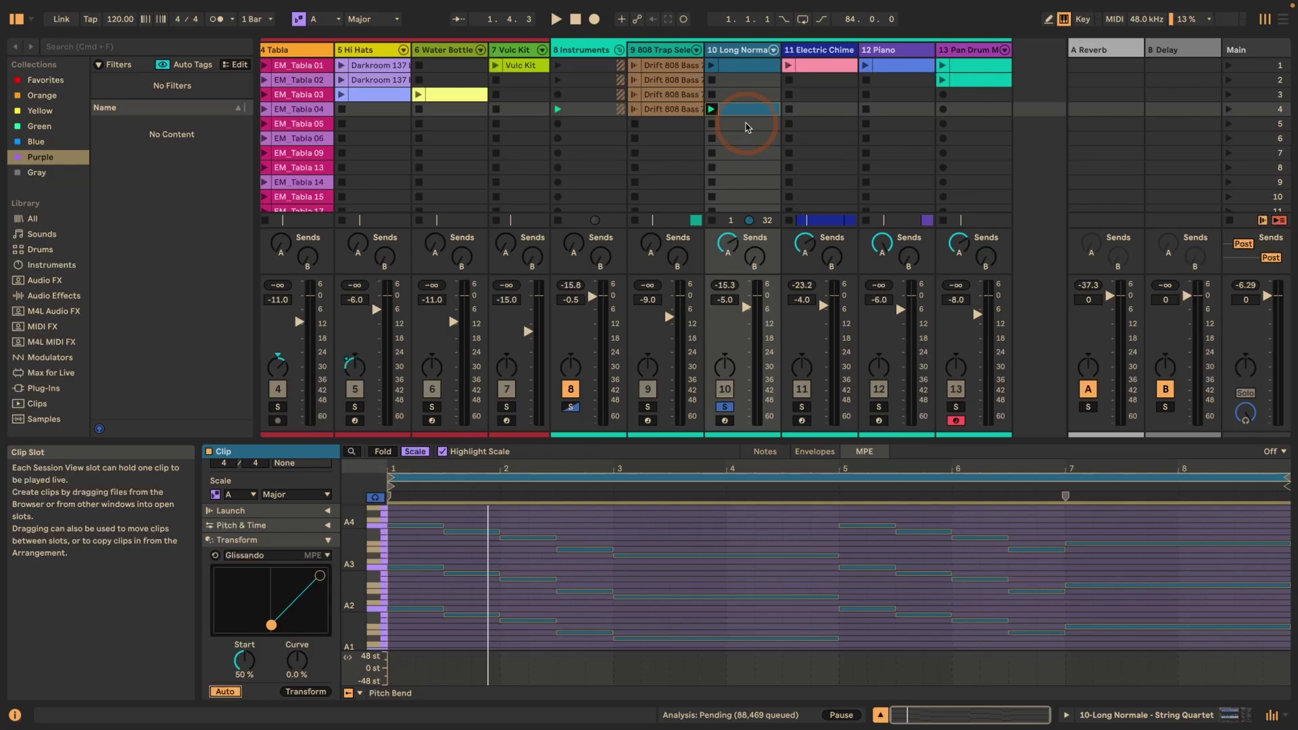
Step: Play and stop the 10-Long Normale string quartet clip
key("space")
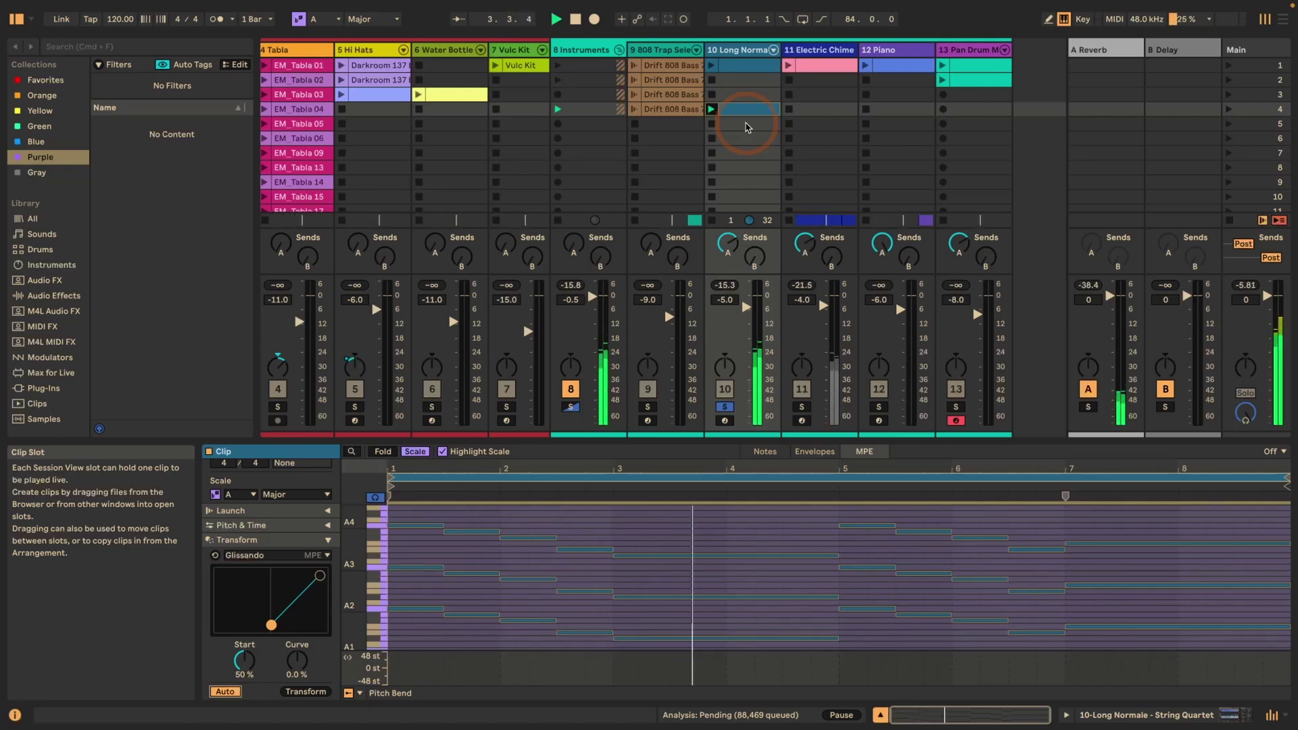
key("space")
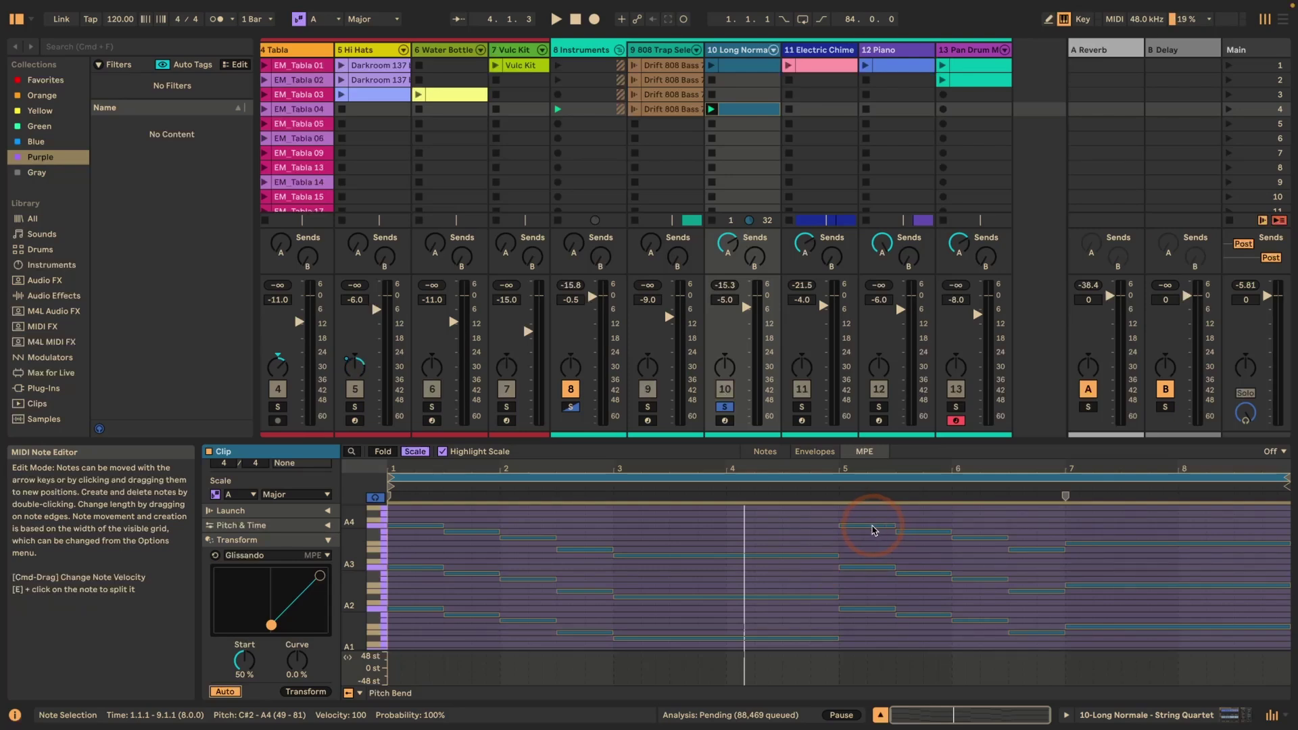
Step: Select the notes from bar 1.3 to 5, apply Glissando with about 75% start, and audition it
left_click_drag(819, 644, 439, 524)
left_click(202, 589)
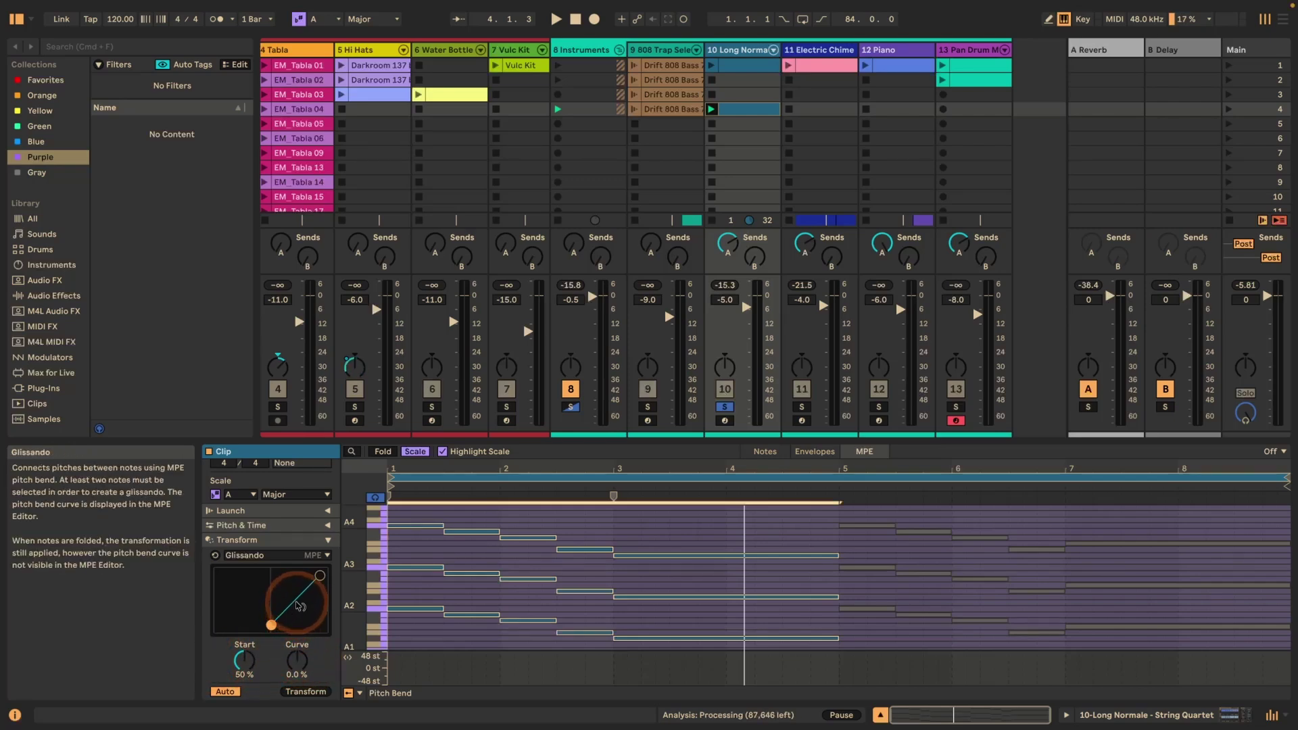
left_click_drag(300, 606, 297, 631)
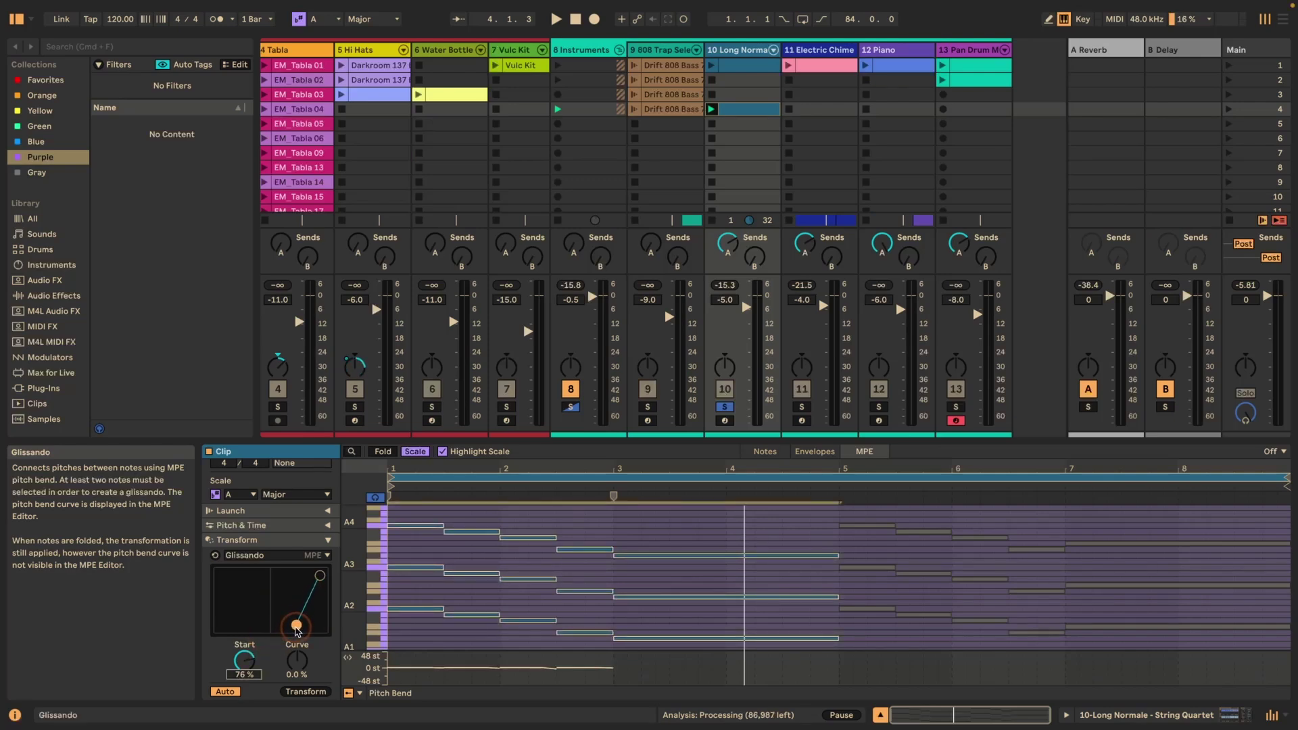
left_click(586, 300)
key("space")
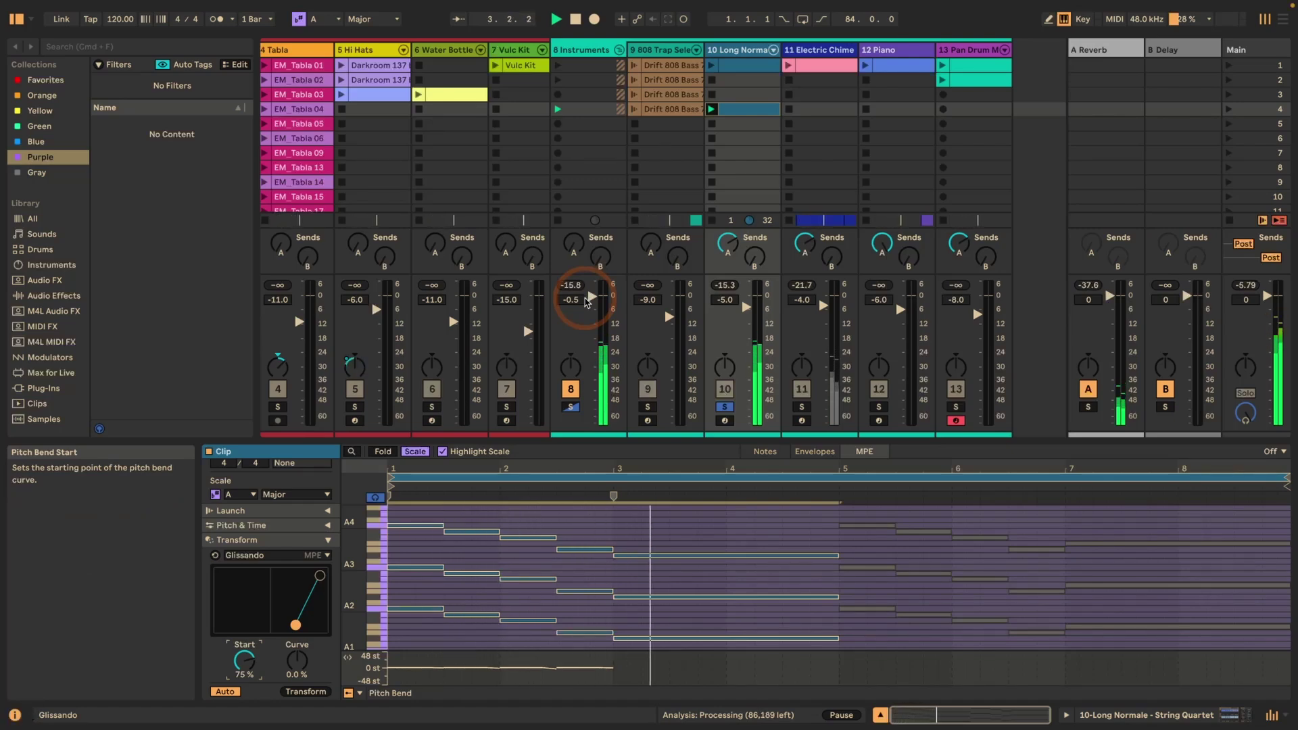
key("space")
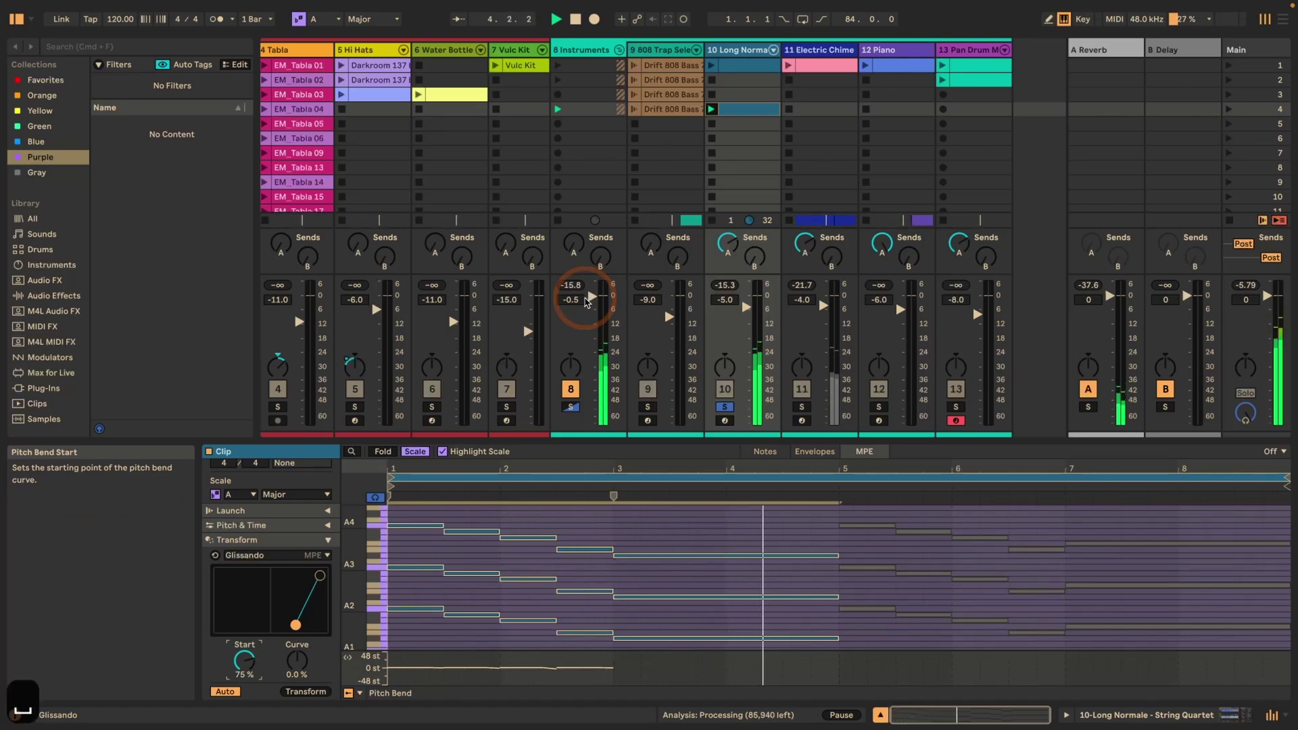
Step: Bend the Glissando curve to 11% and enlarge the Pitch Bend lane to inspect the envelopes
left_click_drag(297, 670, 297, 664)
key("space")
left_click(403, 655)
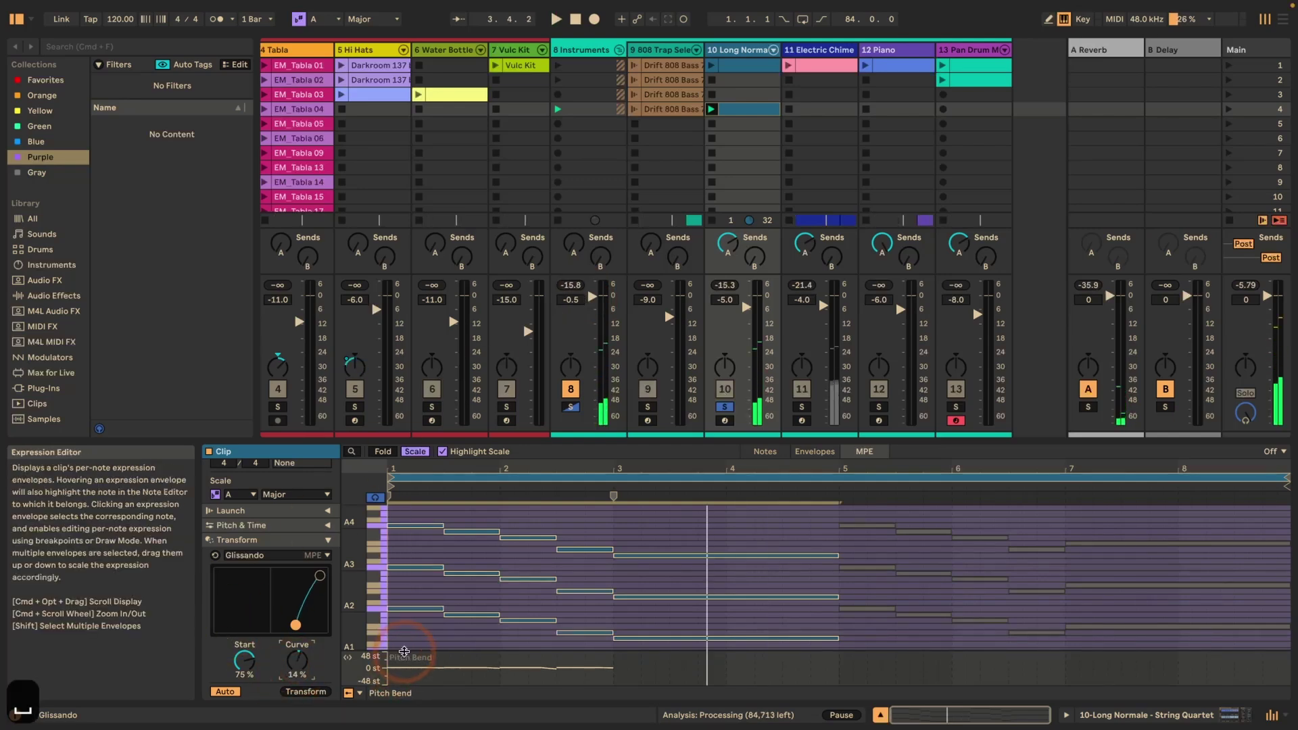
left_click_drag(403, 651, 406, 544)
left_click(430, 614)
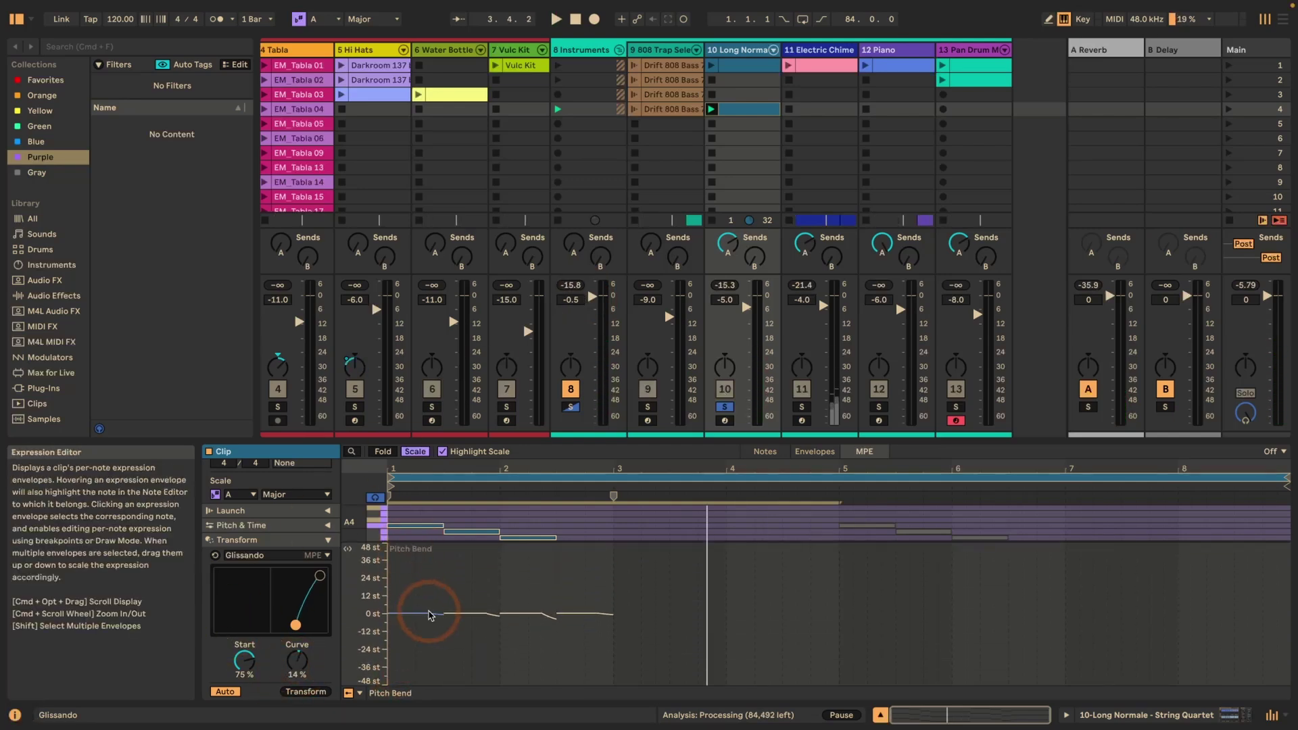
left_click_drag(430, 614, 569, 622)
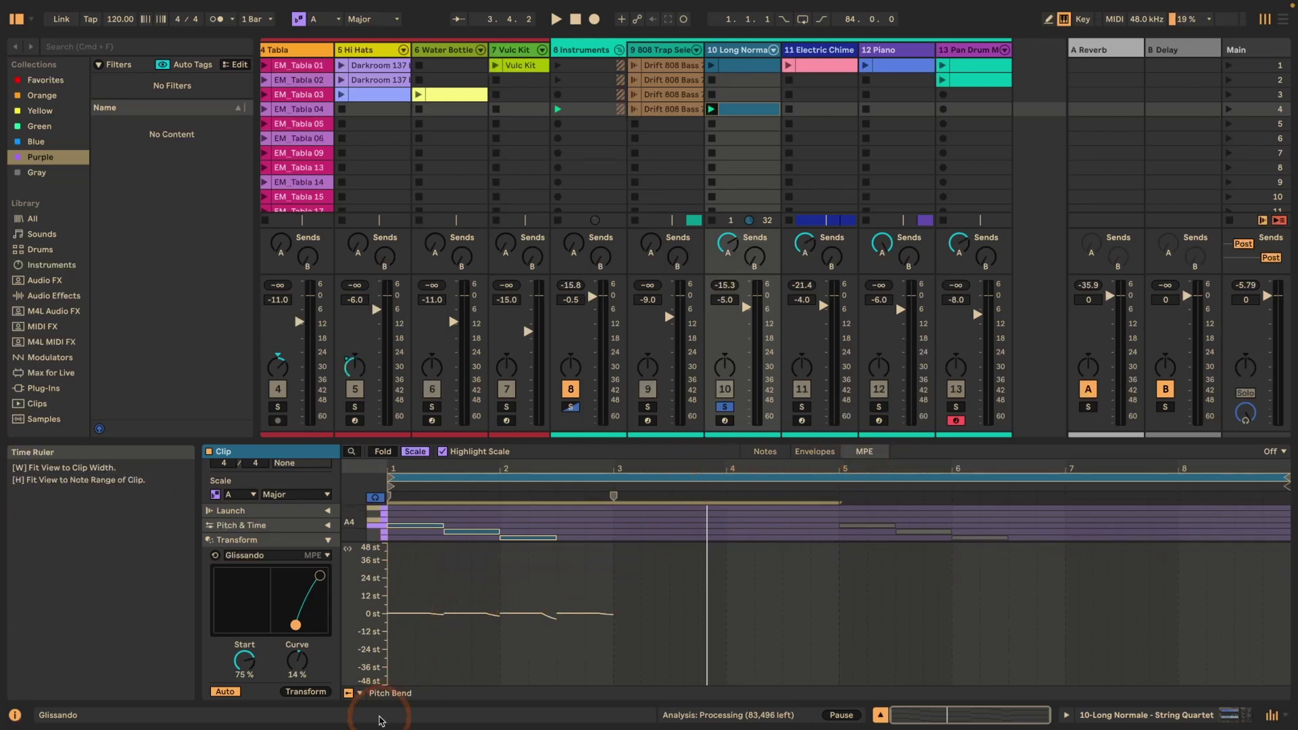
Step: Shrink the Pitch Bend lane back and drag the Glissando curve to -68%
left_click(386, 694)
left_click(484, 537)
left_click_drag(484, 542, 485, 639)
left_click(303, 674)
mouse_move(303, 674)
left_mouse_down()
mouse_move(304, 609)
mouse_move(303, 717)
mouse_move(295, 669)
left_mouse_up()
Step: Audition the reshaped glissando, then unsolo track 10 and switch to Arrangement view
key("space")
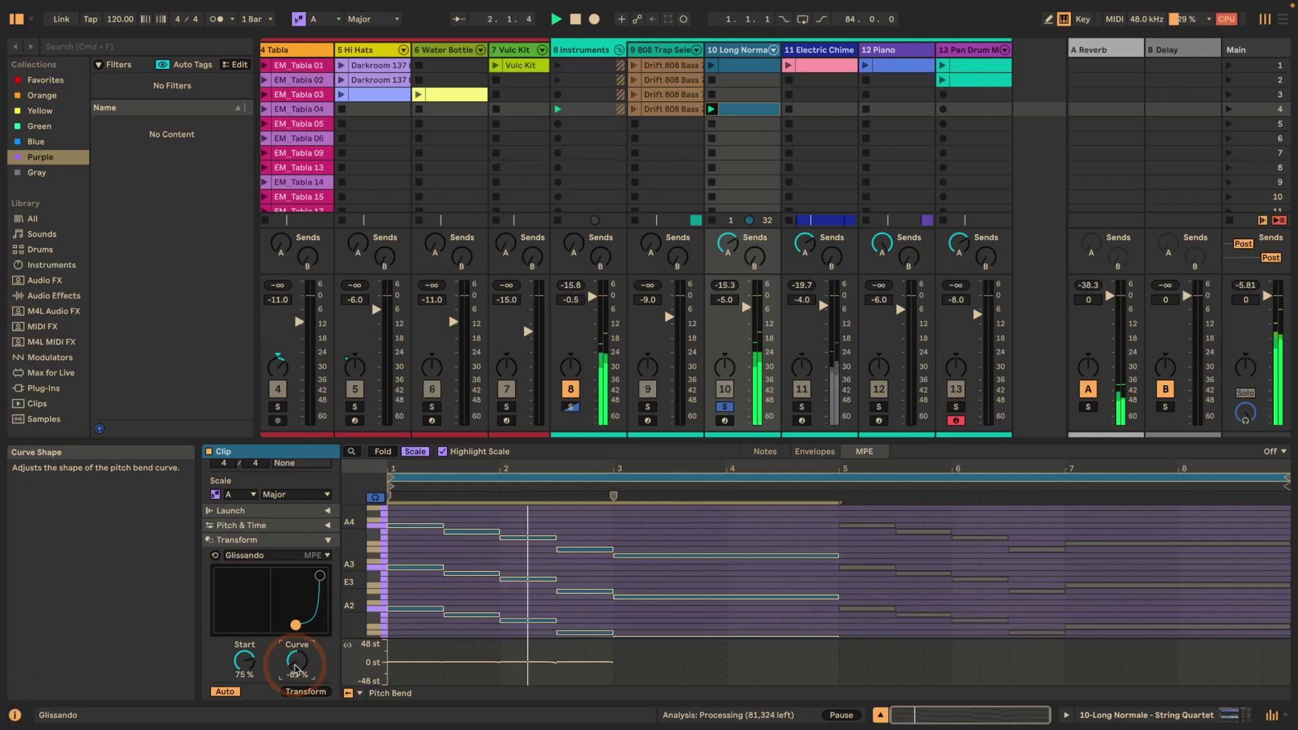
key("space")
key("space")
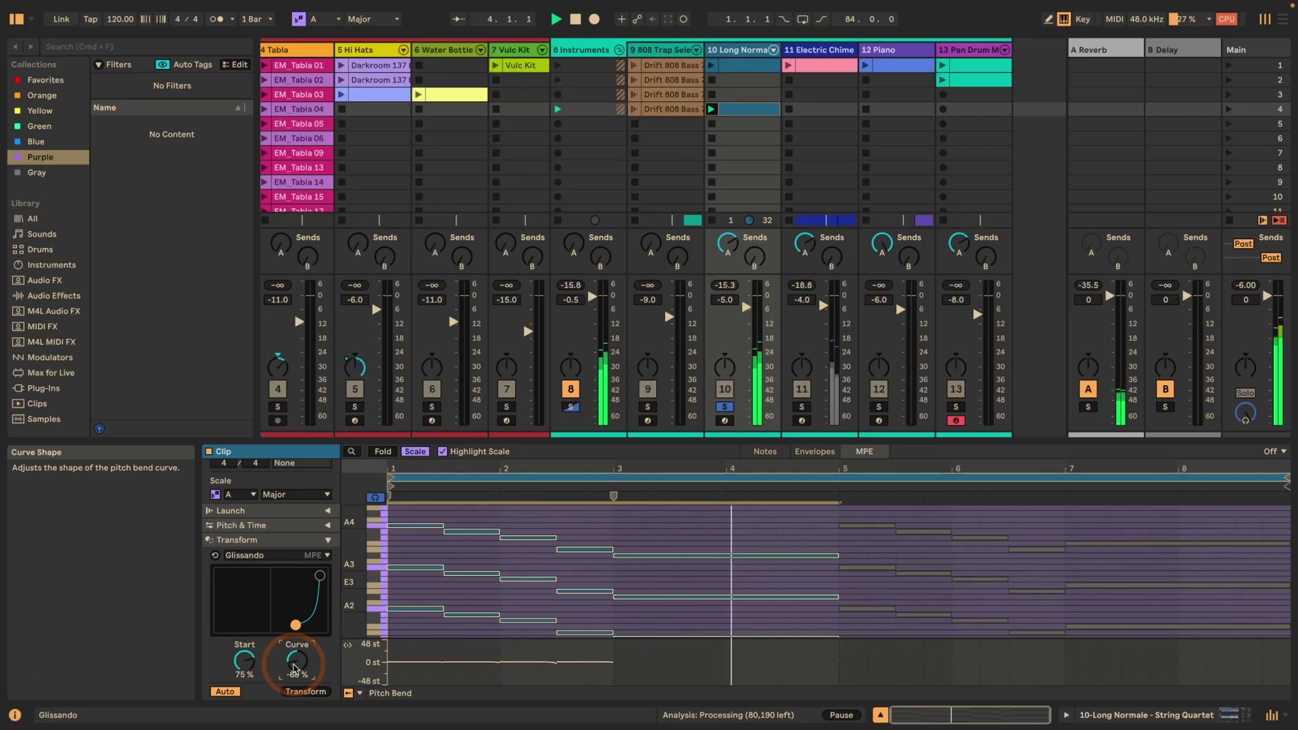
key("space")
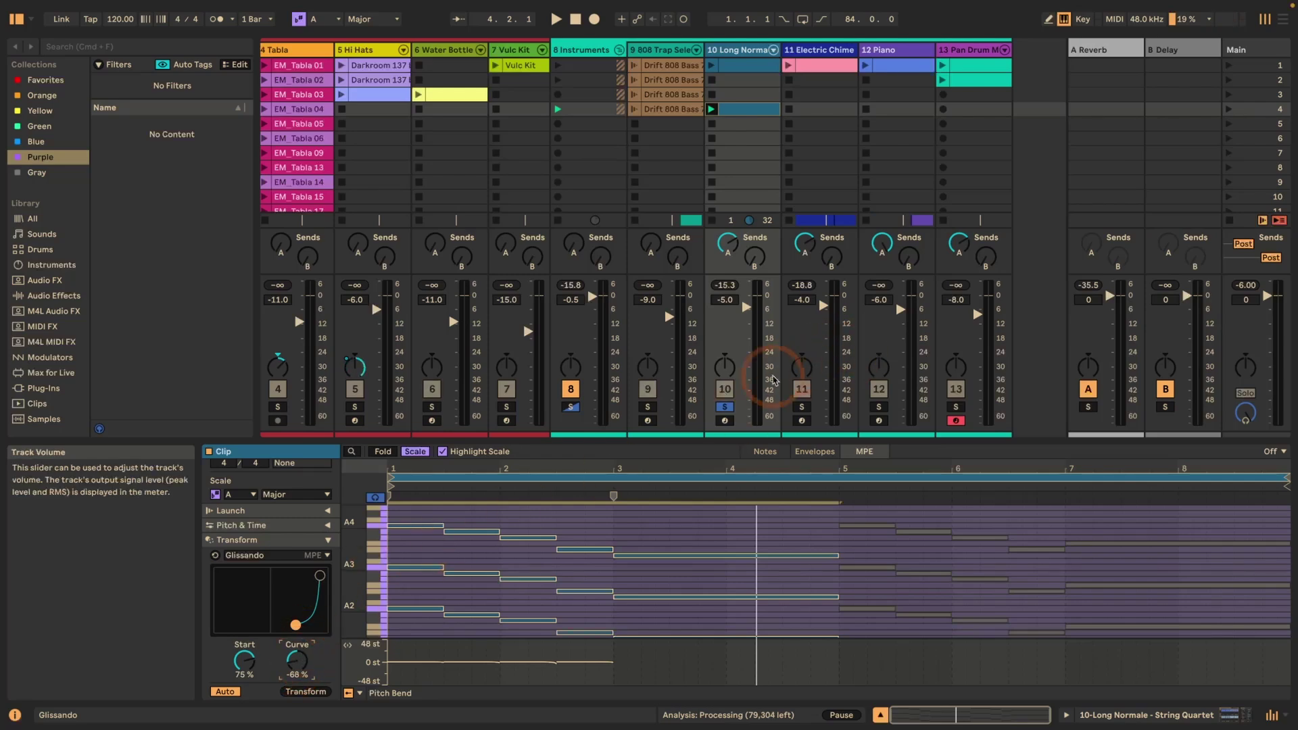
left_click(724, 407)
key("Tab")
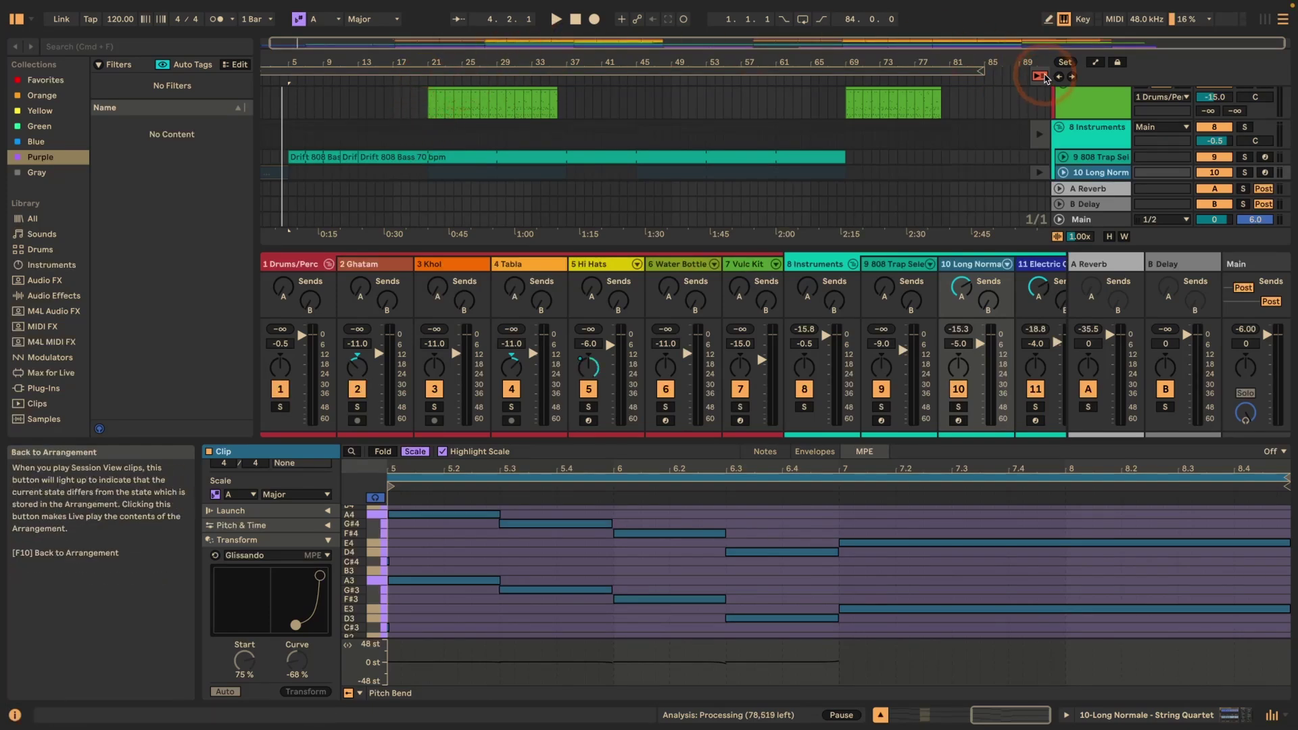
Step: Use Back to Arrangement for track 10, then play from around bar 21 and stop
left_click(1040, 75)
left_click(414, 80)
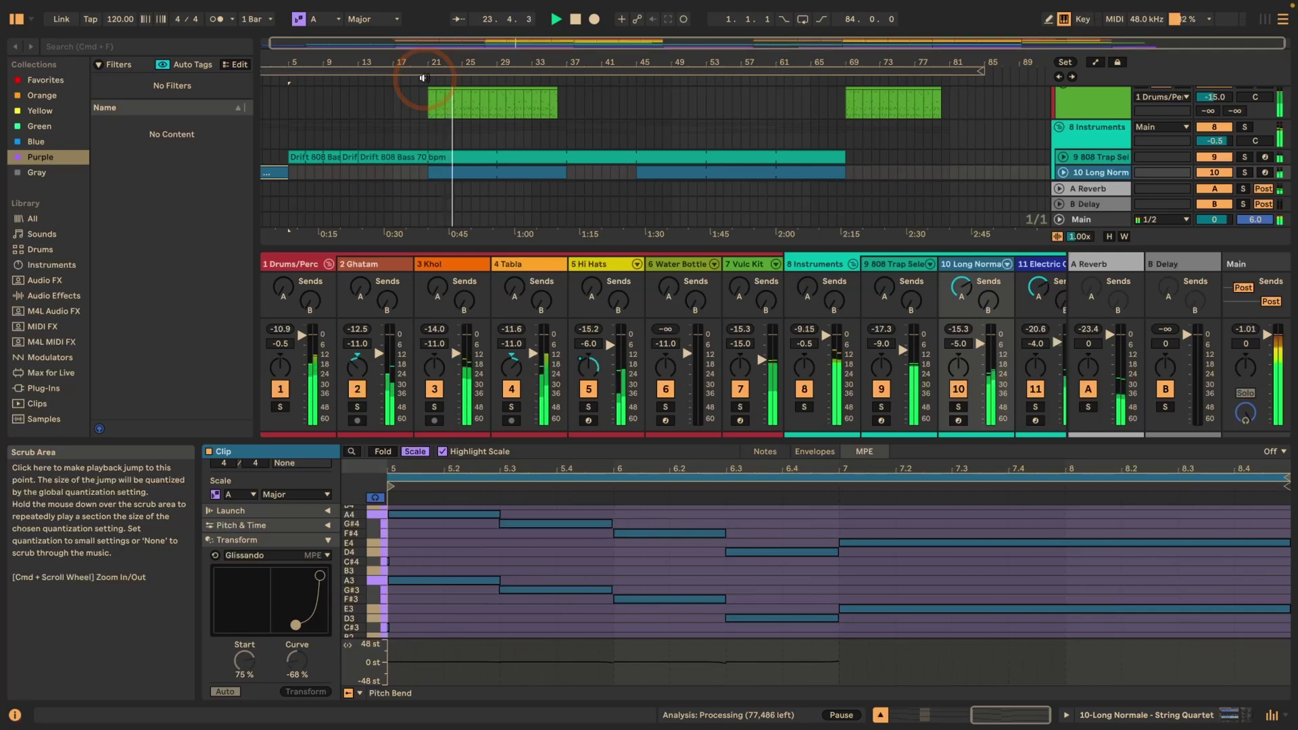
key("space")
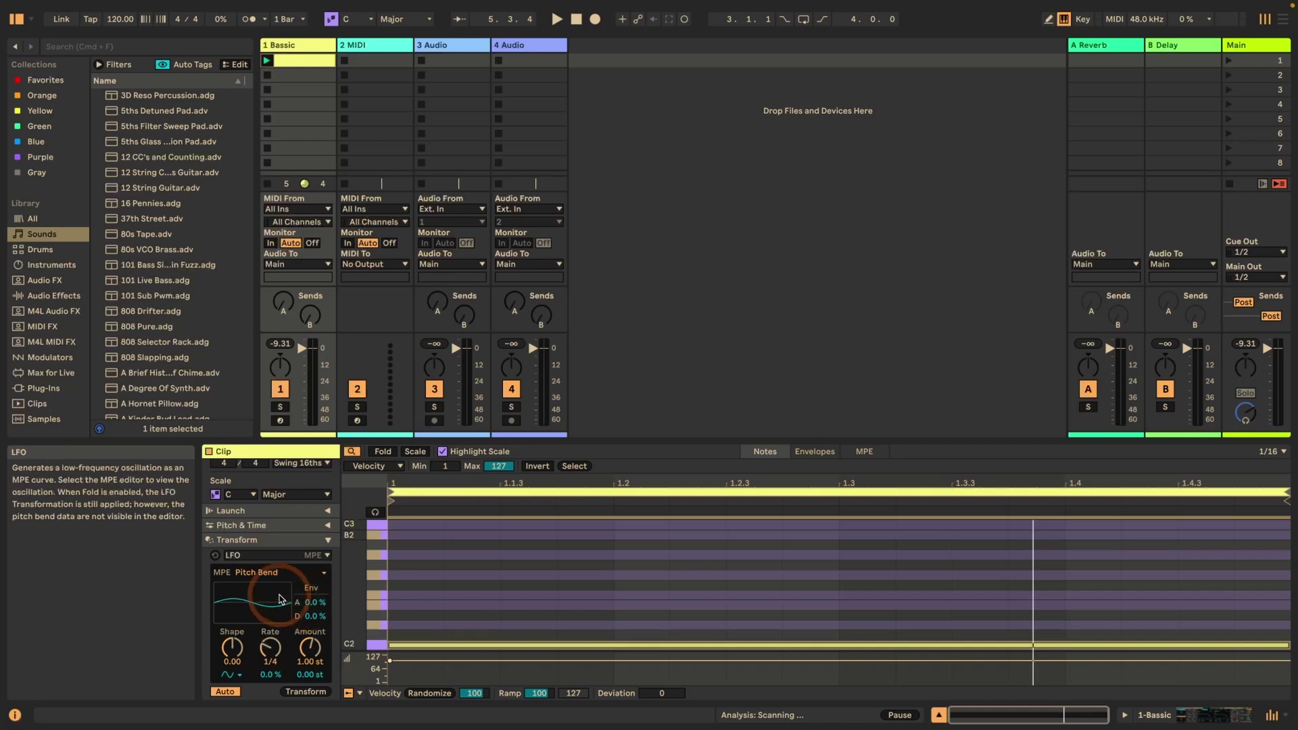
left_click(264, 573)
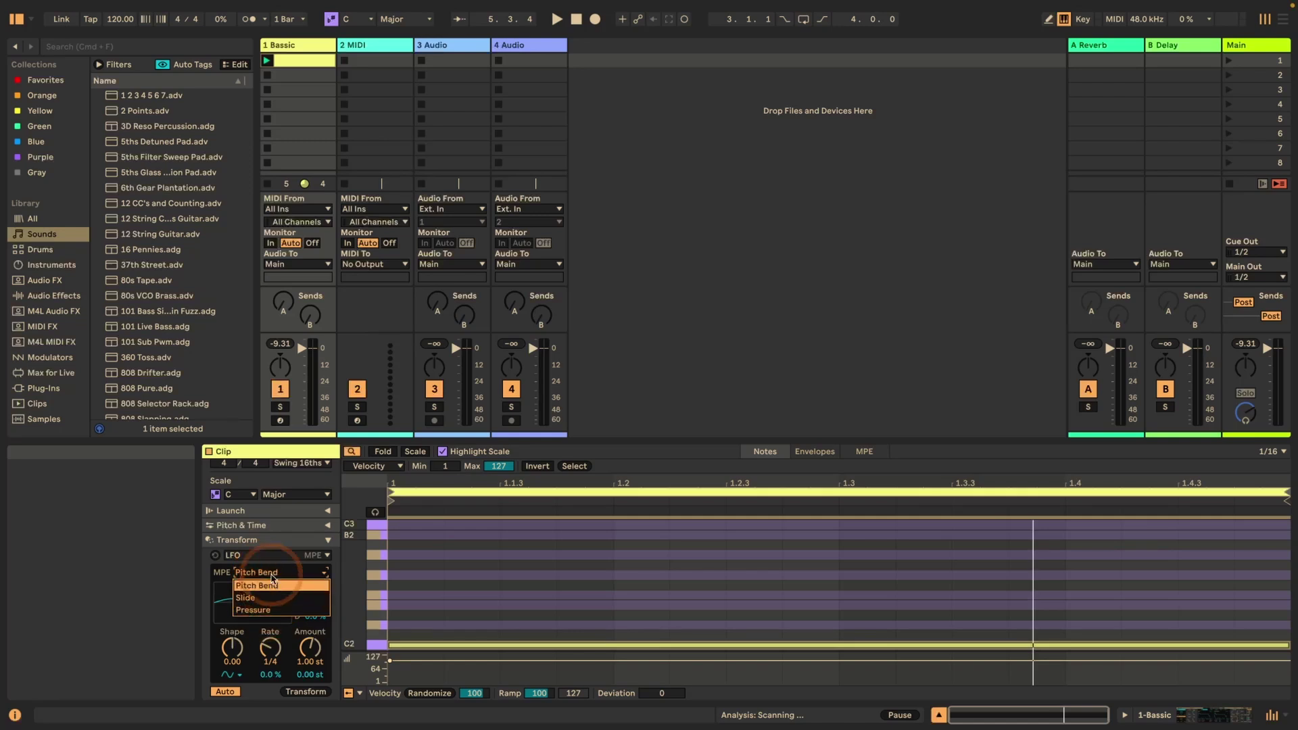
left_click(271, 573)
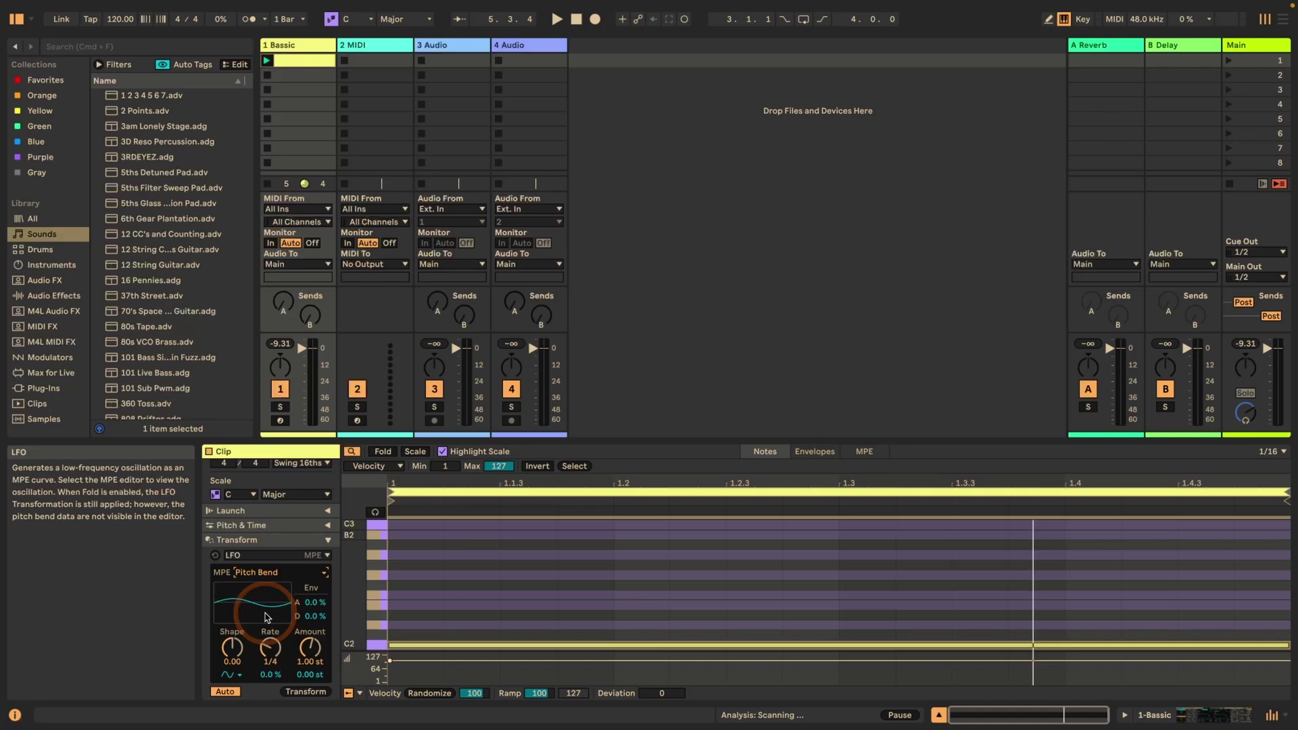
Step: While the clip plays, move the LFO Shape from 0.00 through 0.32 to -0.35
key("space")
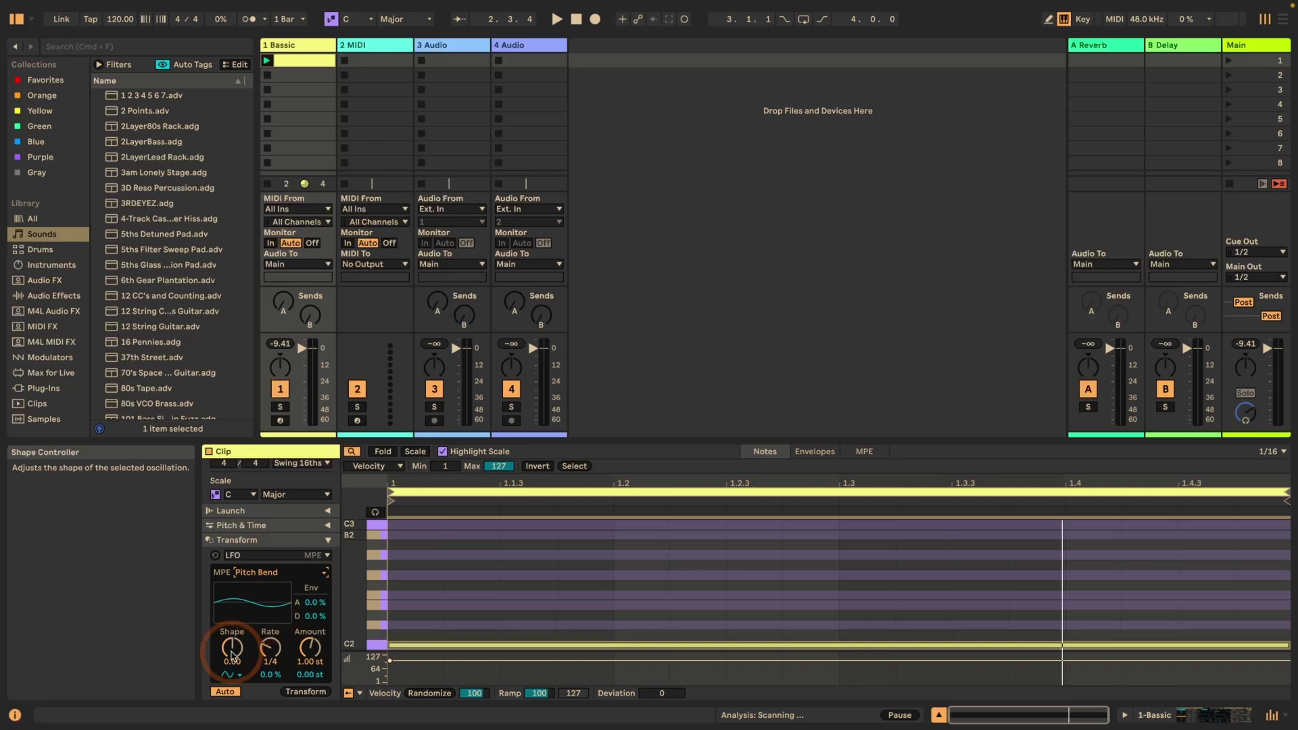
key("space")
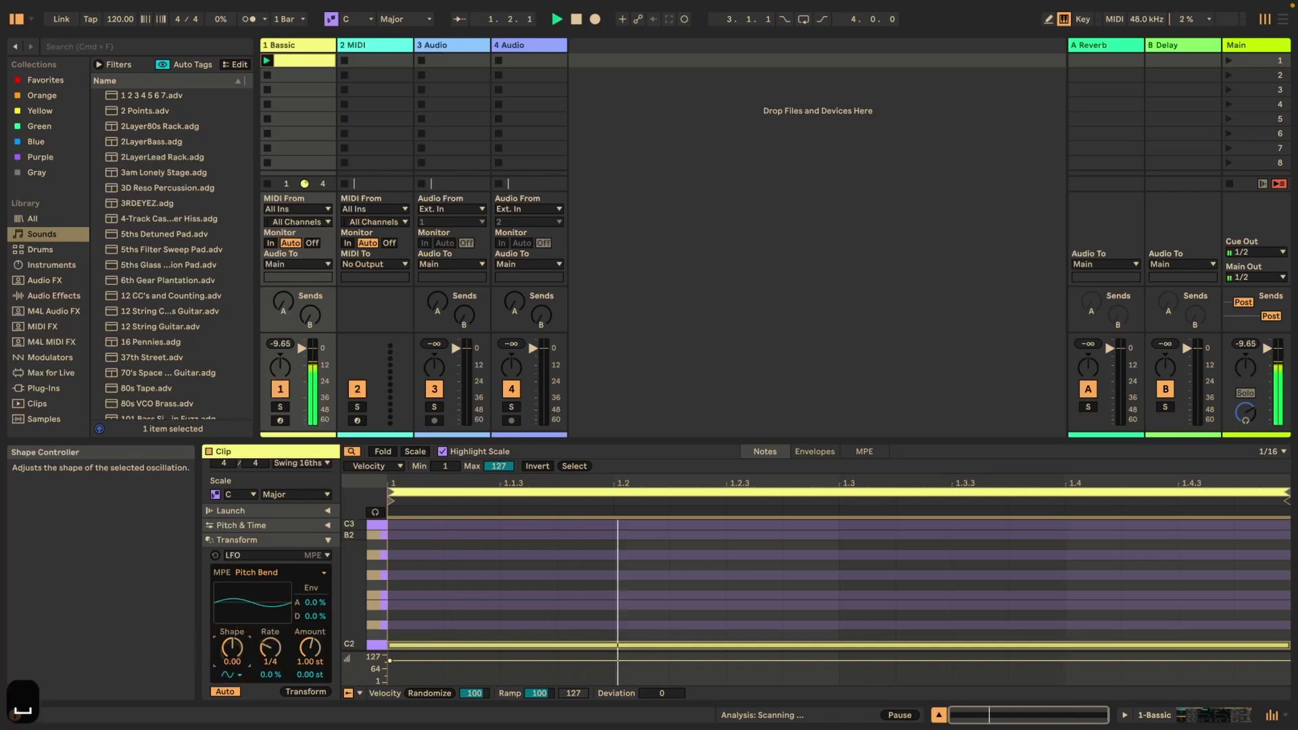
mouse_move(231, 655)
left_mouse_down()
mouse_move(231, 632)
mouse_move(231, 676)
left_mouse_up()
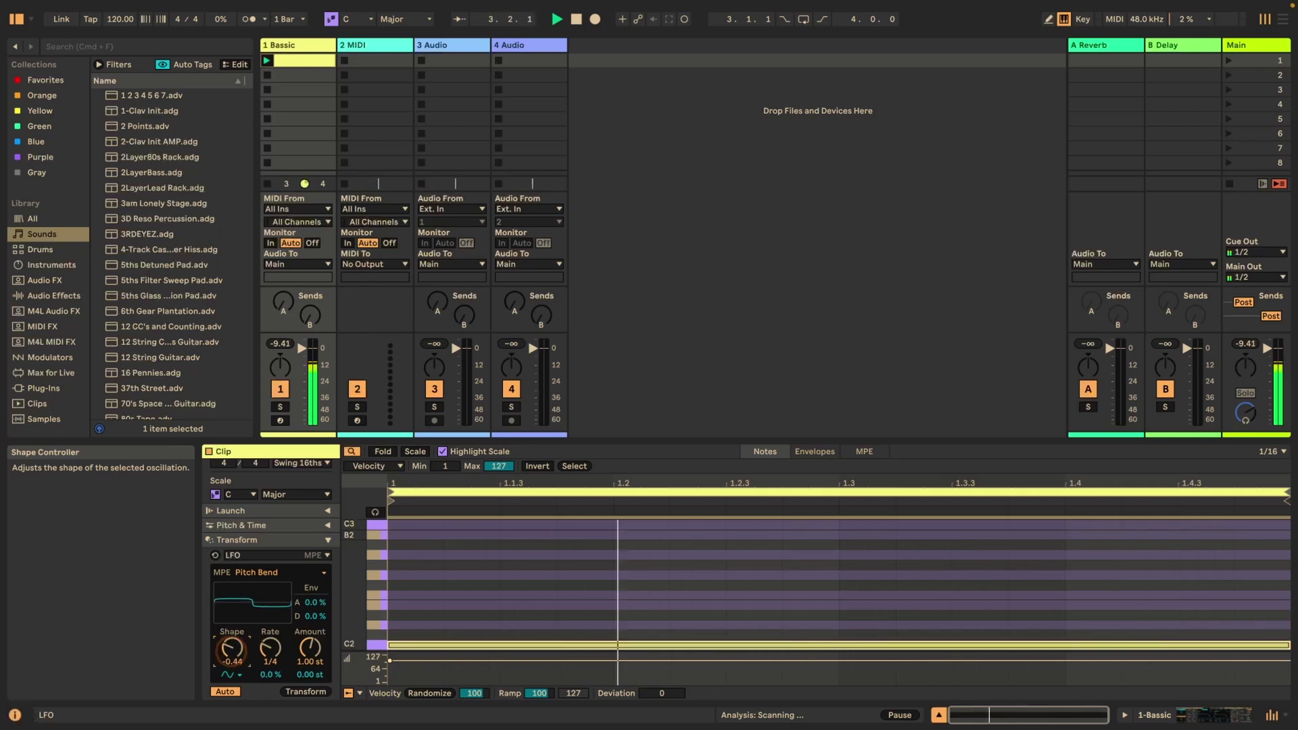
left_click_drag(231, 676, 267, 626)
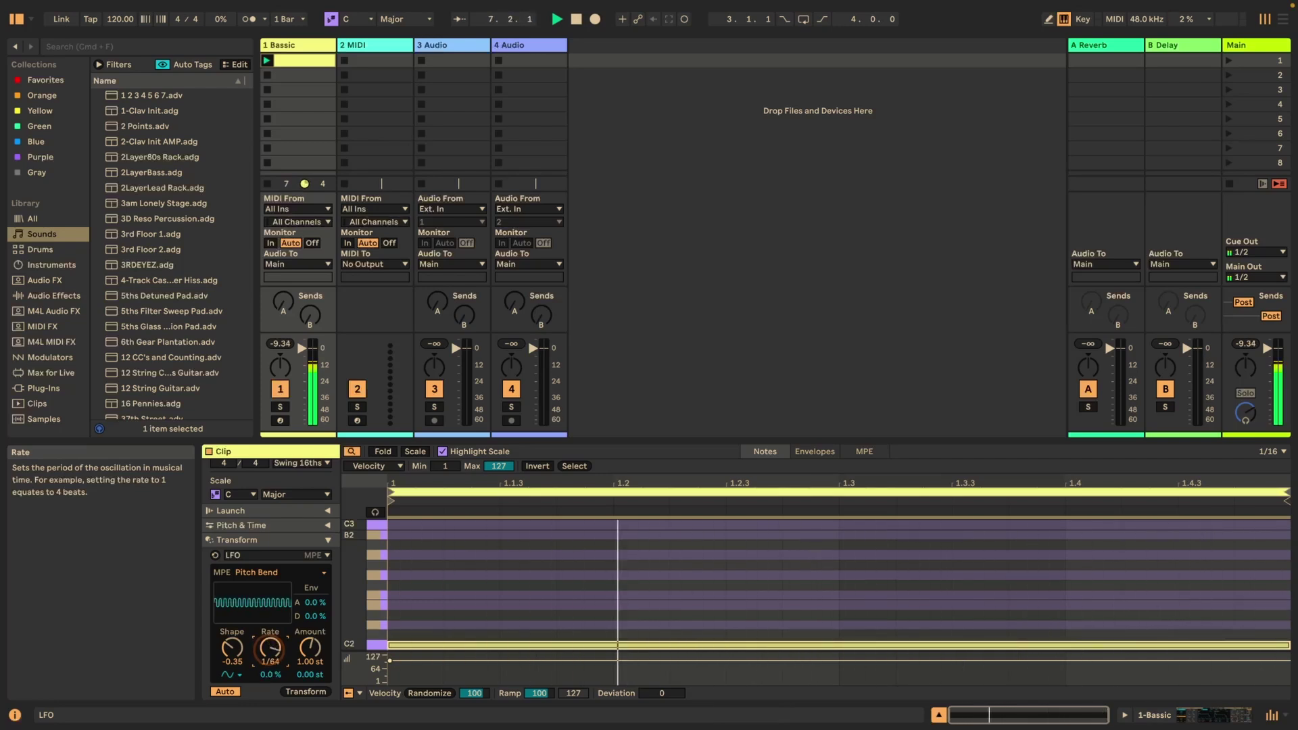
Step: Switch the LFO waveform to Square and set its rate to 1/4, auditioning the result
key("space")
left_click(242, 633)
left_click(242, 634)
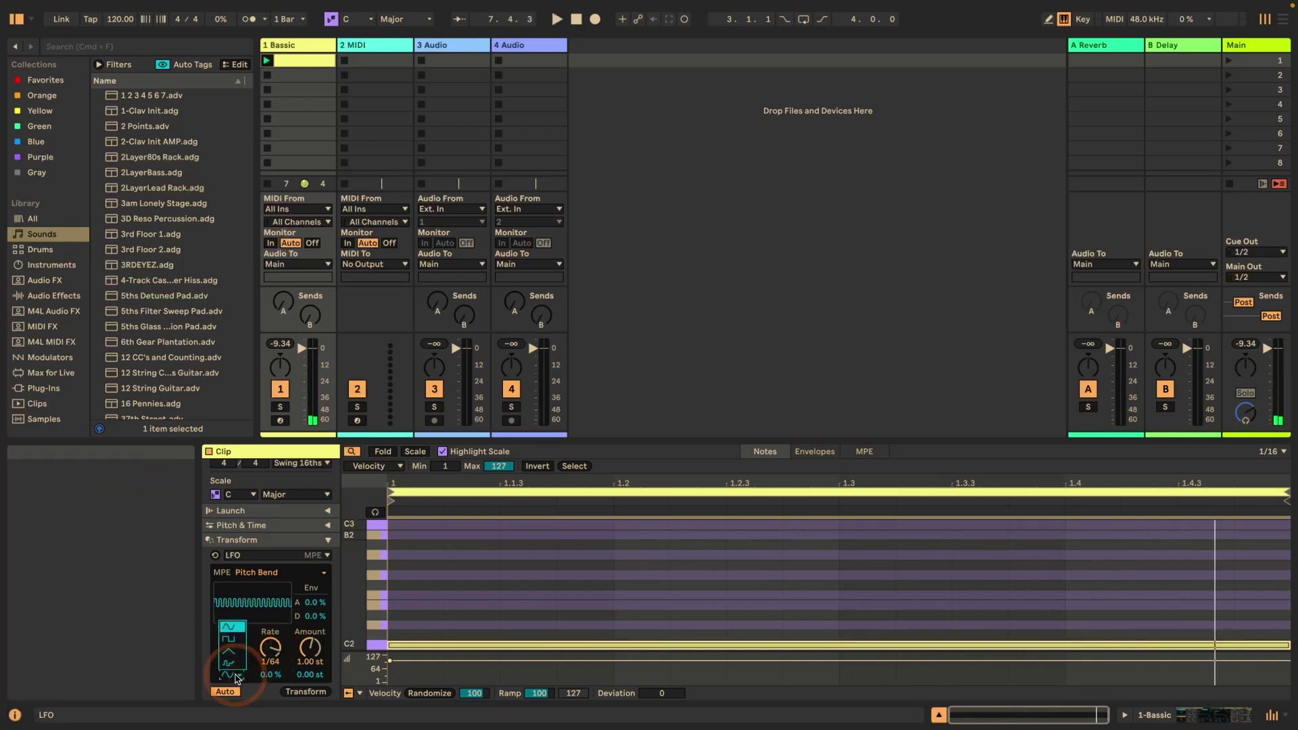
left_click(229, 643)
key("space")
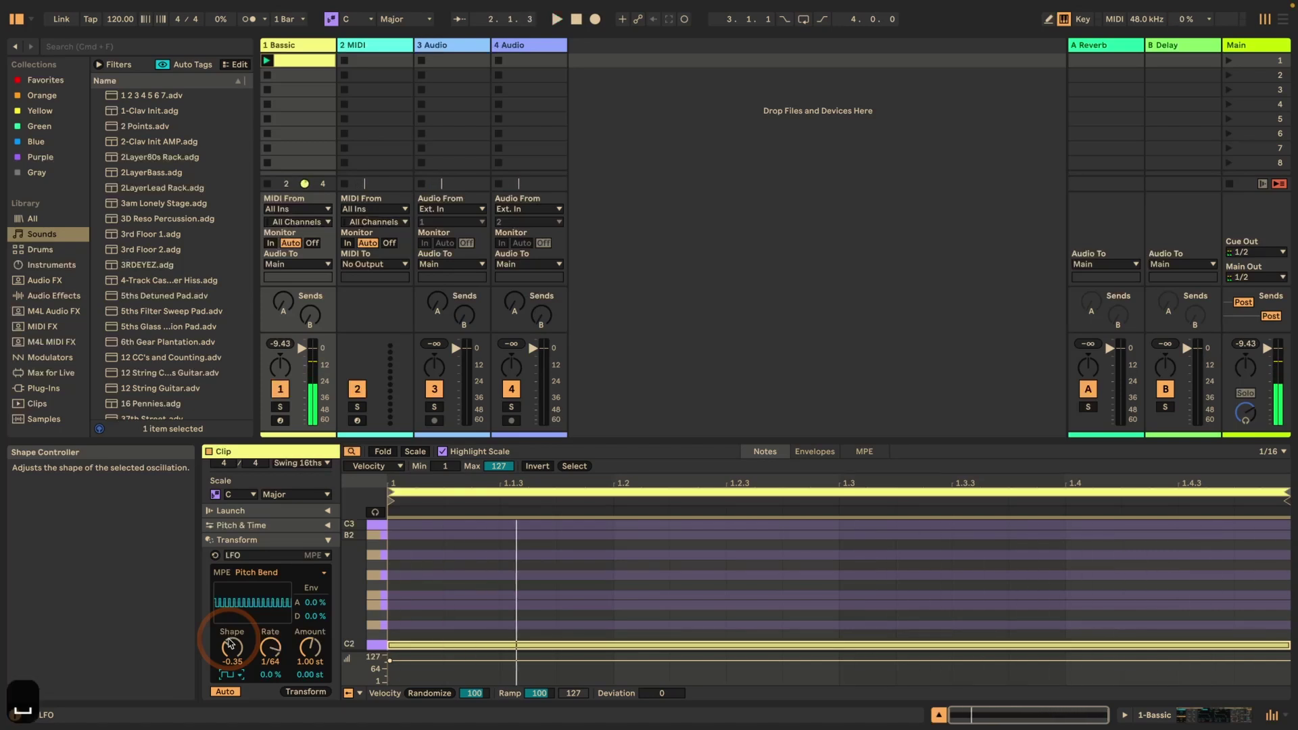
left_click_drag(270, 648, 269, 642)
key("space")
key("space")
key("space")
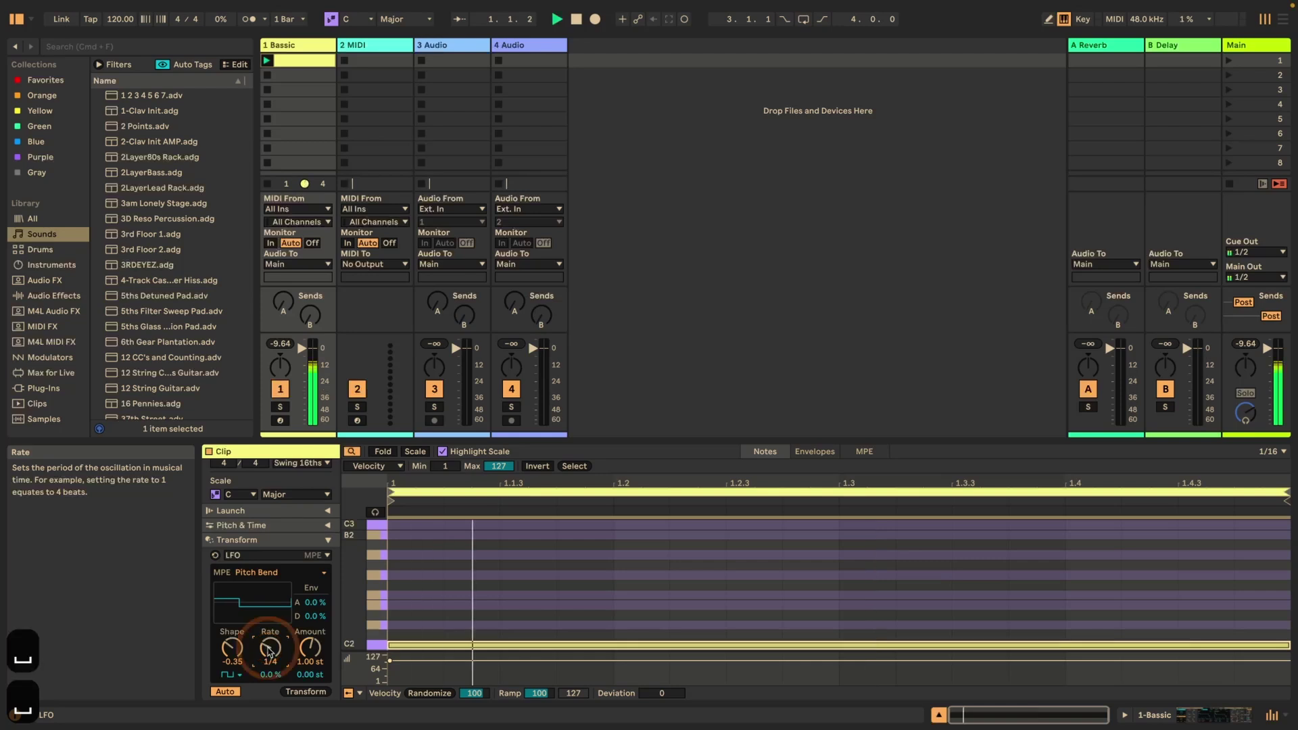
Step: Try an LFO Amount base value of -12 st, then return it to 0.00 st
left_click(306, 676)
type("-12")
key("Return")
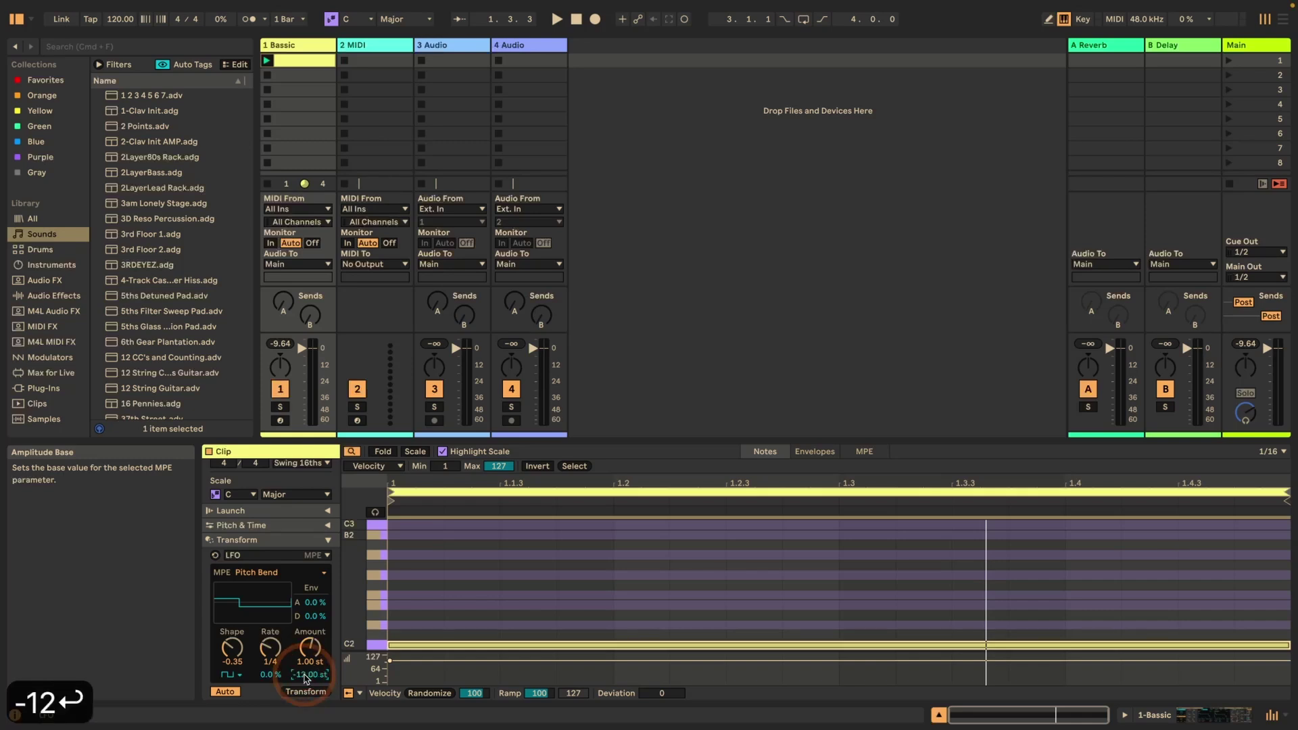
key("space")
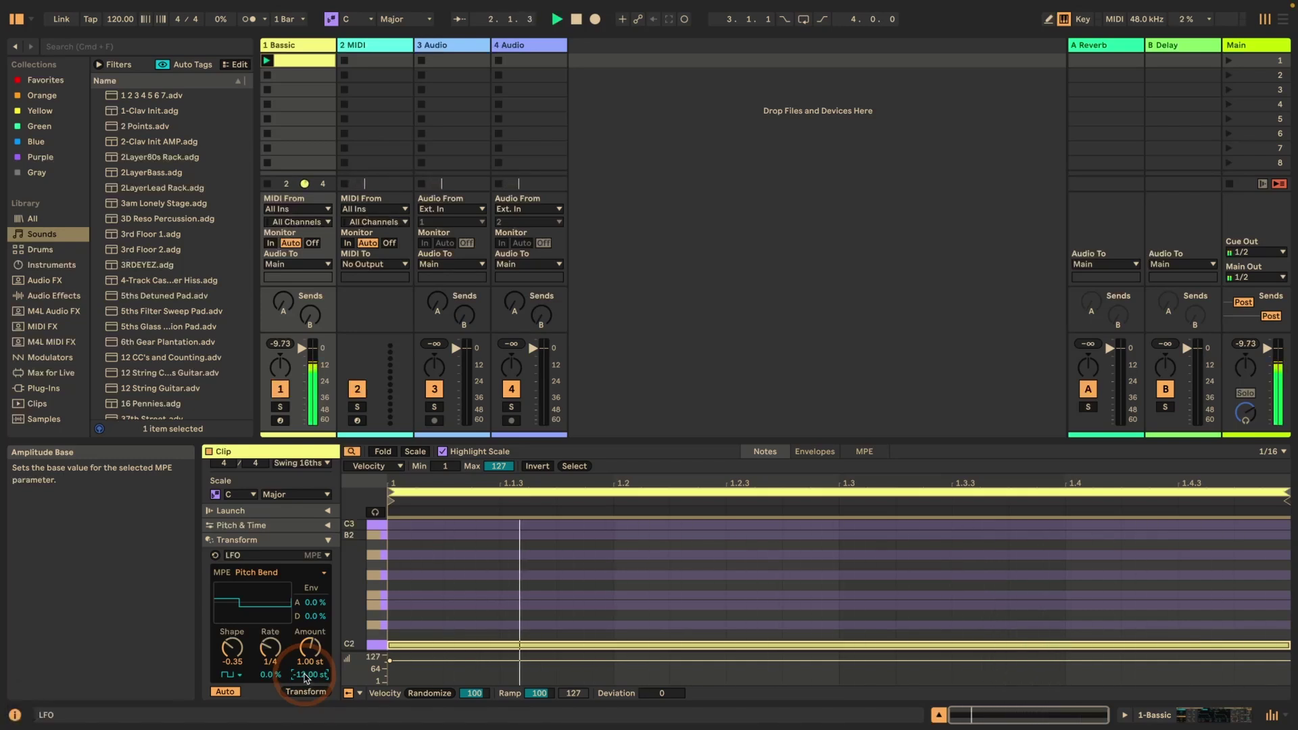
left_click_drag(306, 678, 311, 666)
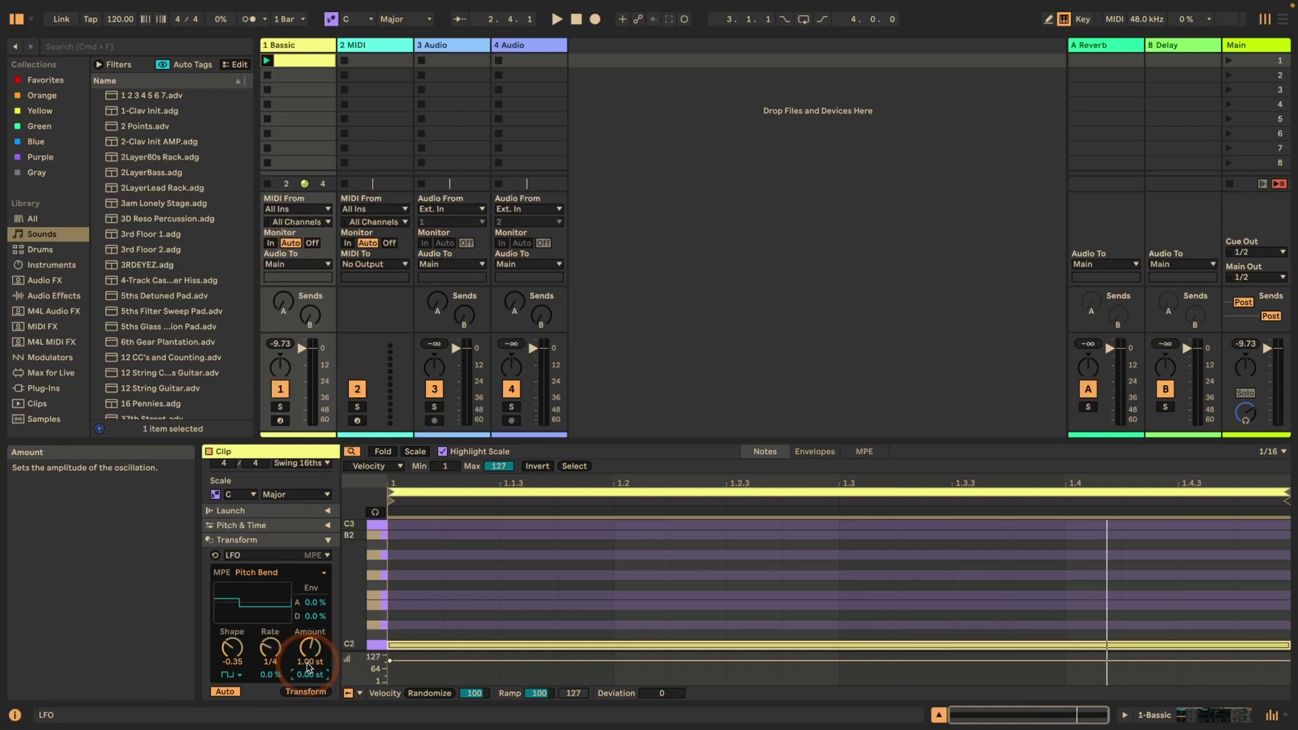
Step: Set the LFO Amount to 12 st and play the clip to hear the octave swing
left_click(308, 664)
type("12")
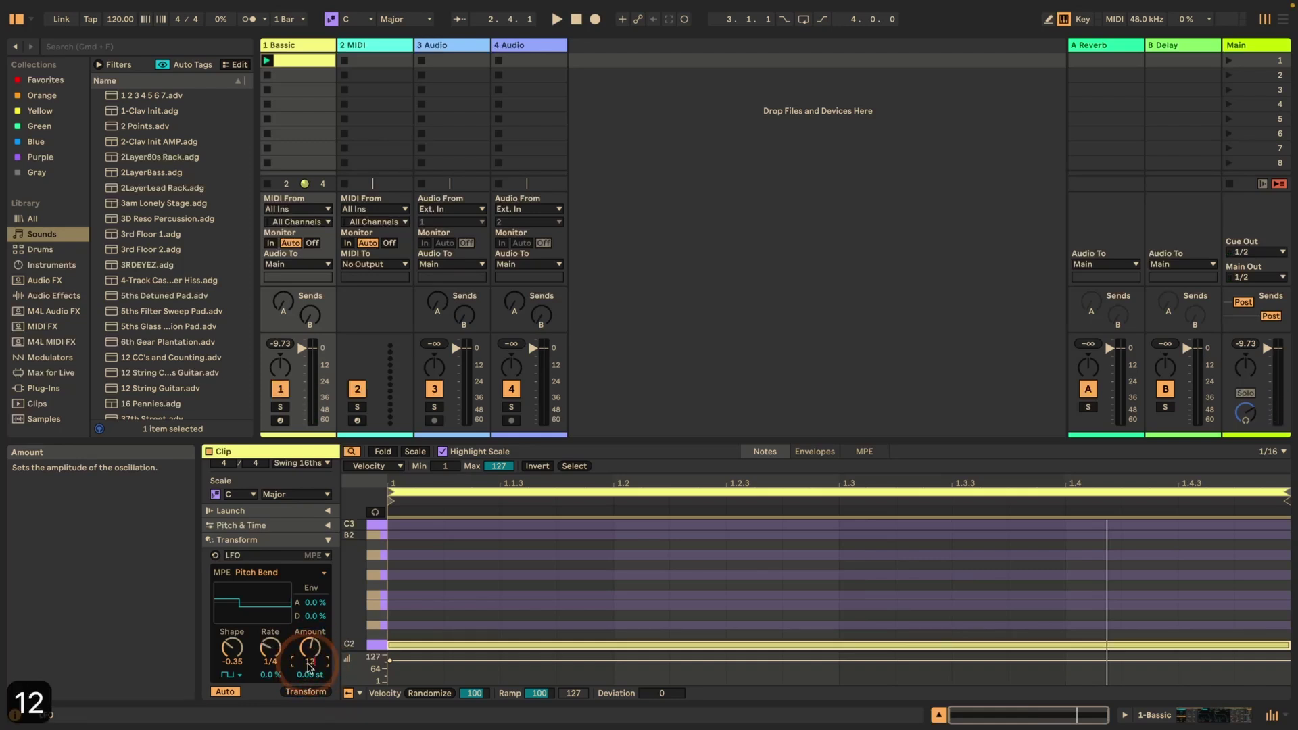
key("Return")
key("space")
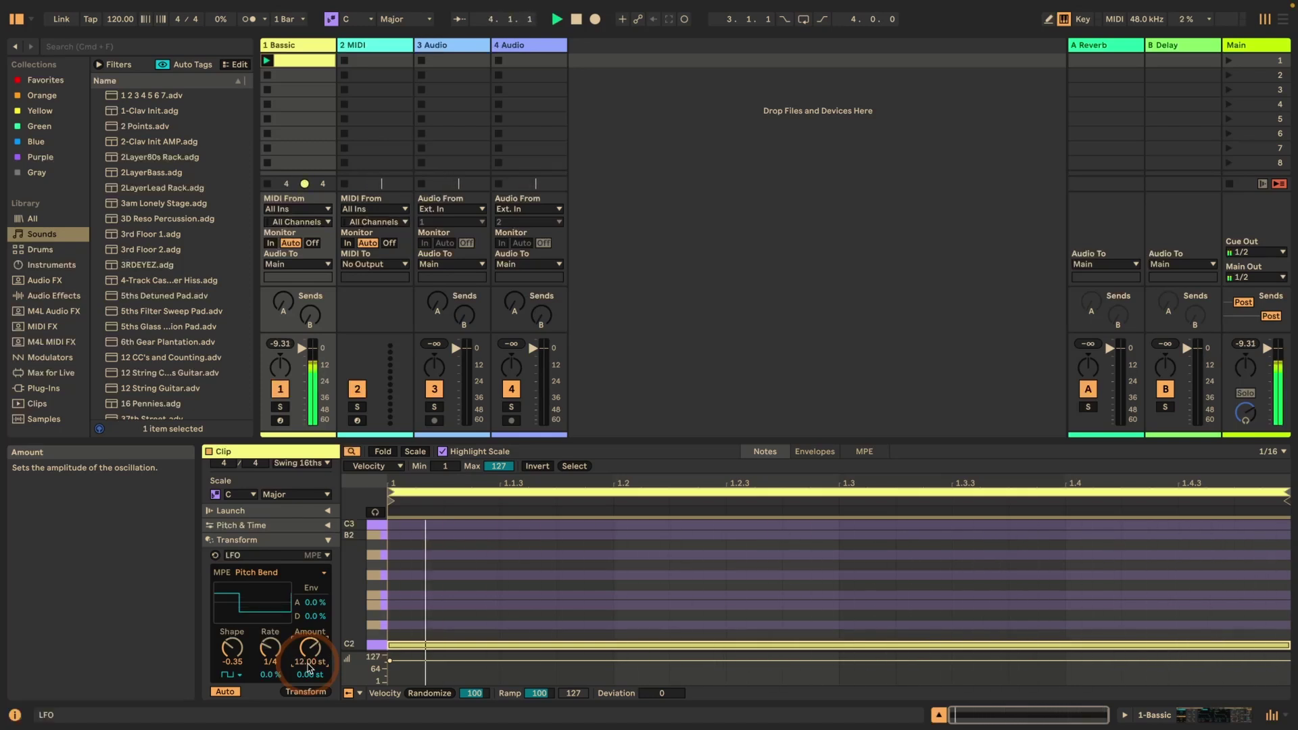
key("space")
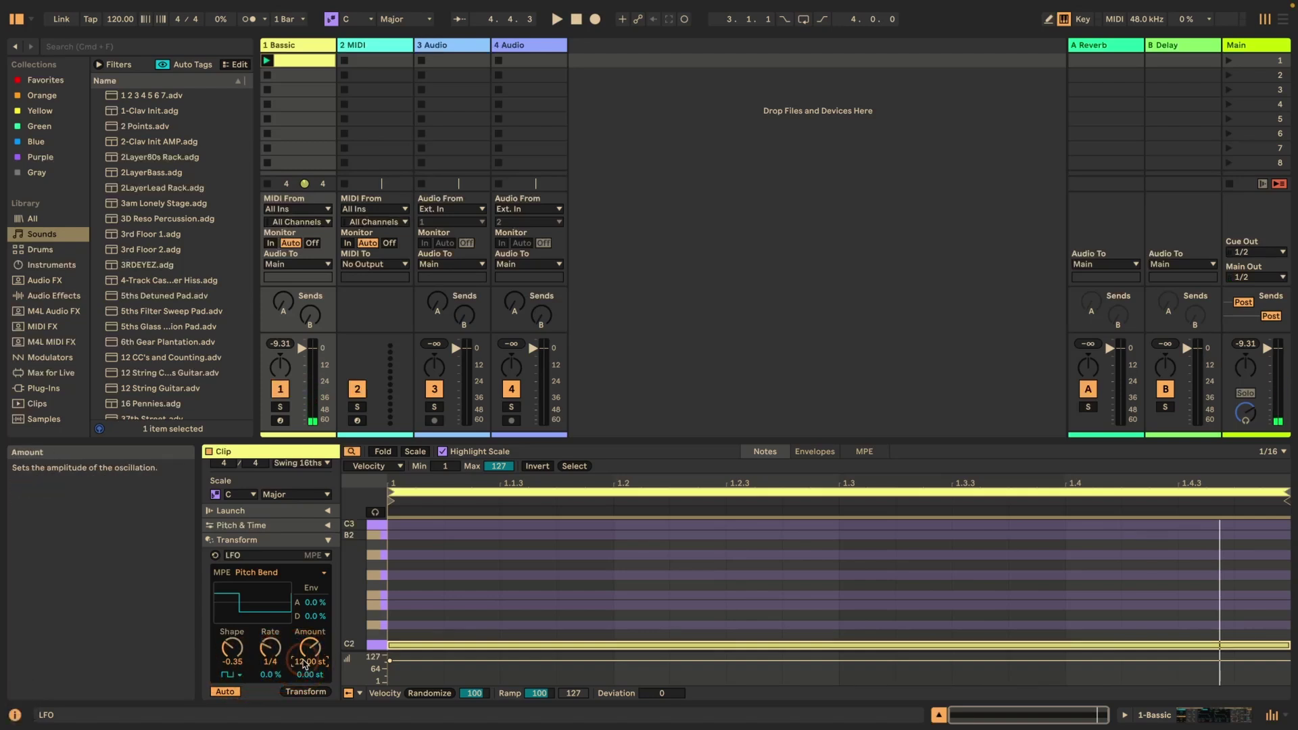
Step: Audition triangle and square LFO waveforms while sweeping Amount up to 25 st and Shape to 0.98
left_click_drag(310, 648, 310, 677)
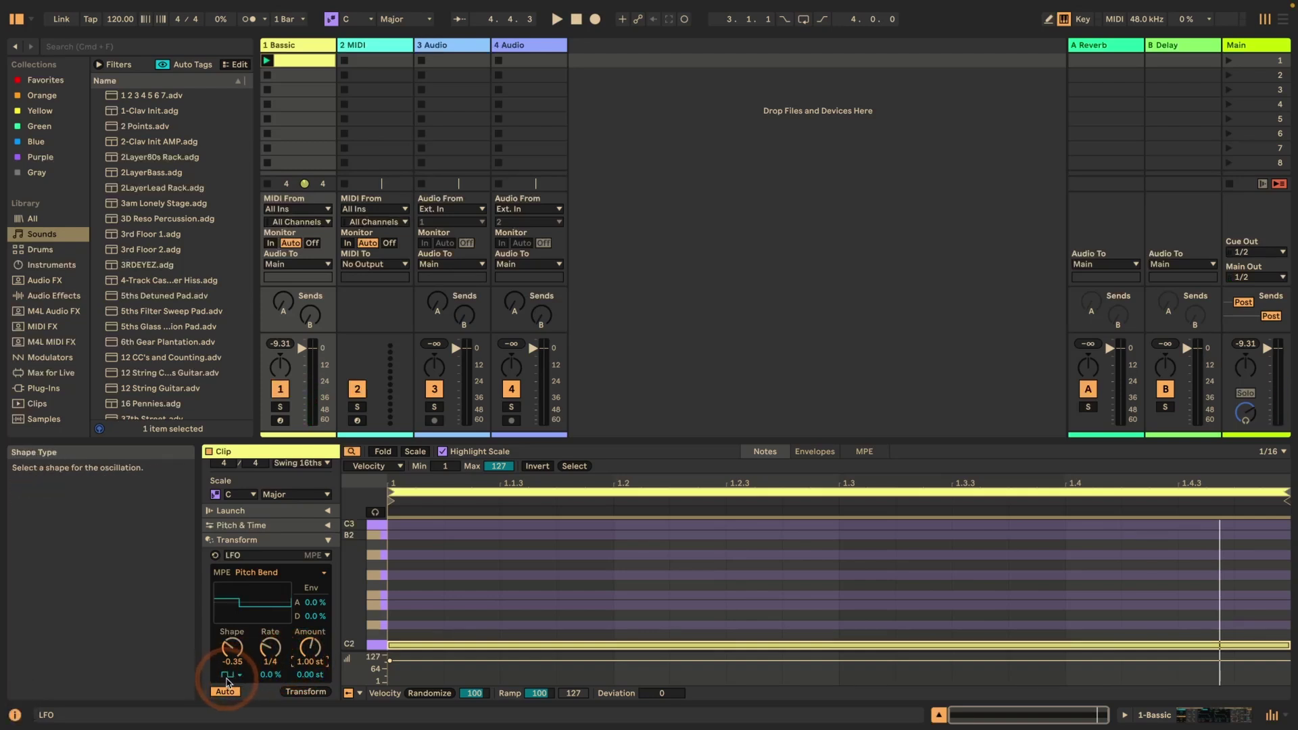
left_click(227, 676)
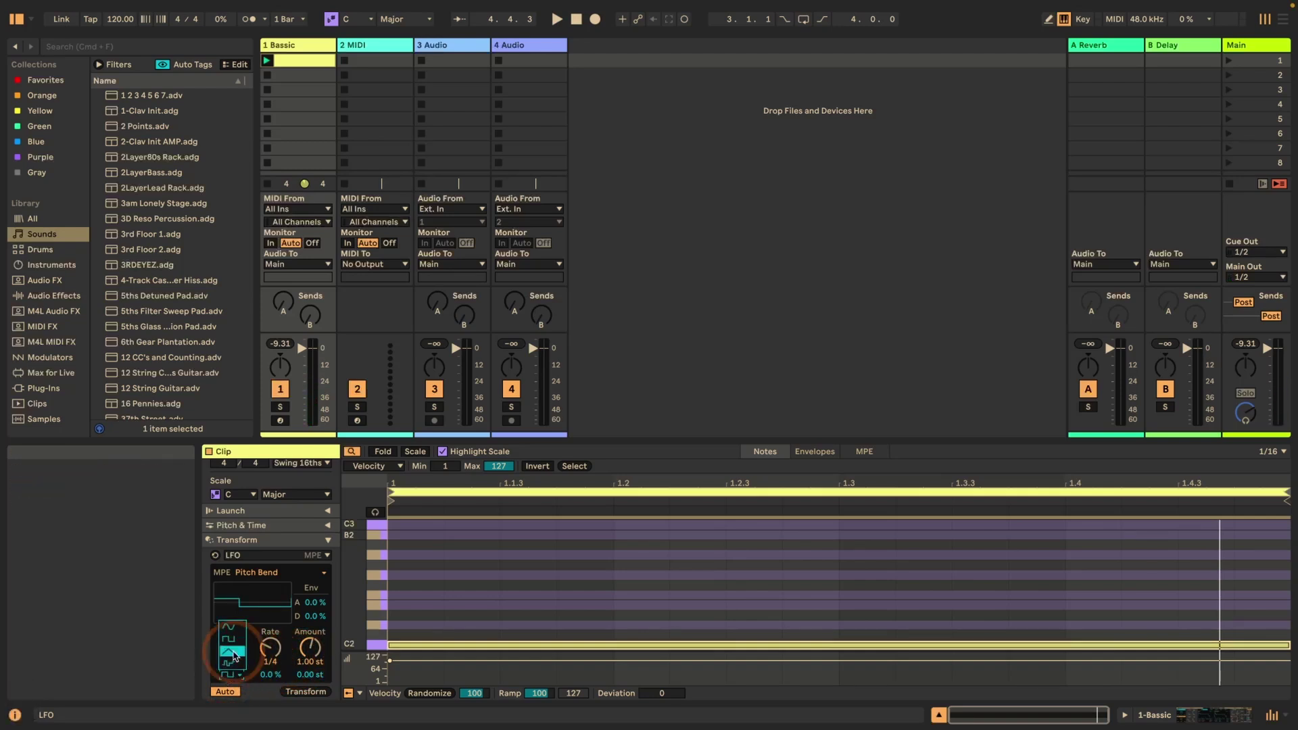
left_click(234, 654)
key("space")
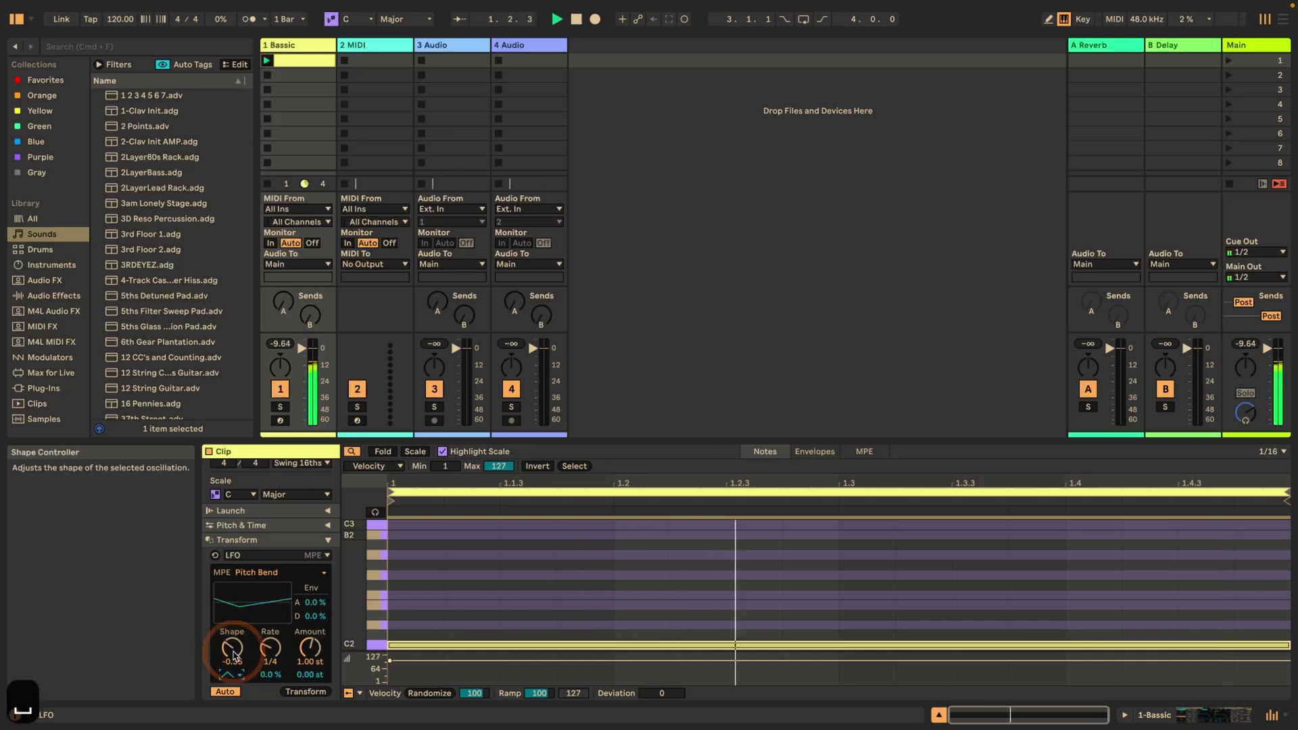
left_click_drag(310, 648, 310, 534)
mouse_move(240, 656)
left_mouse_down()
mouse_move(241, 575)
mouse_move(240, 676)
mouse_move(233, 659)
left_mouse_up()
left_click(232, 671)
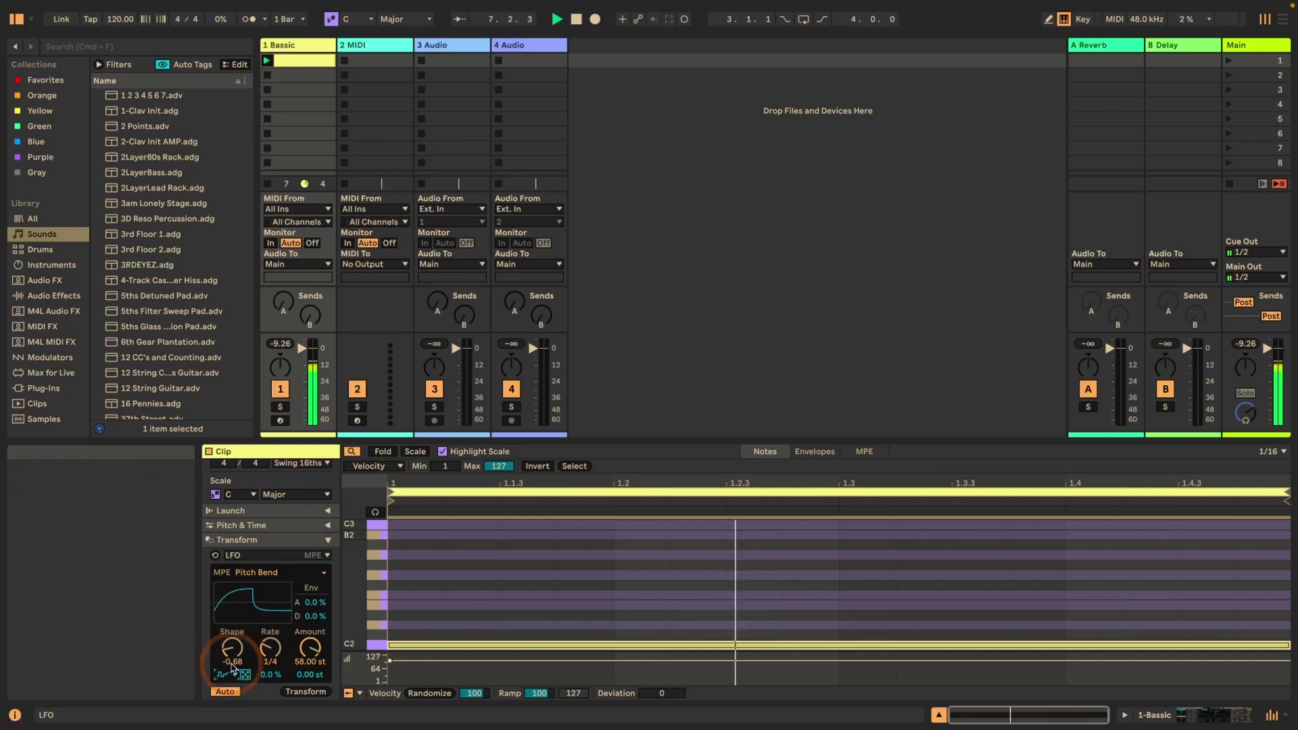
key("space")
key("space")
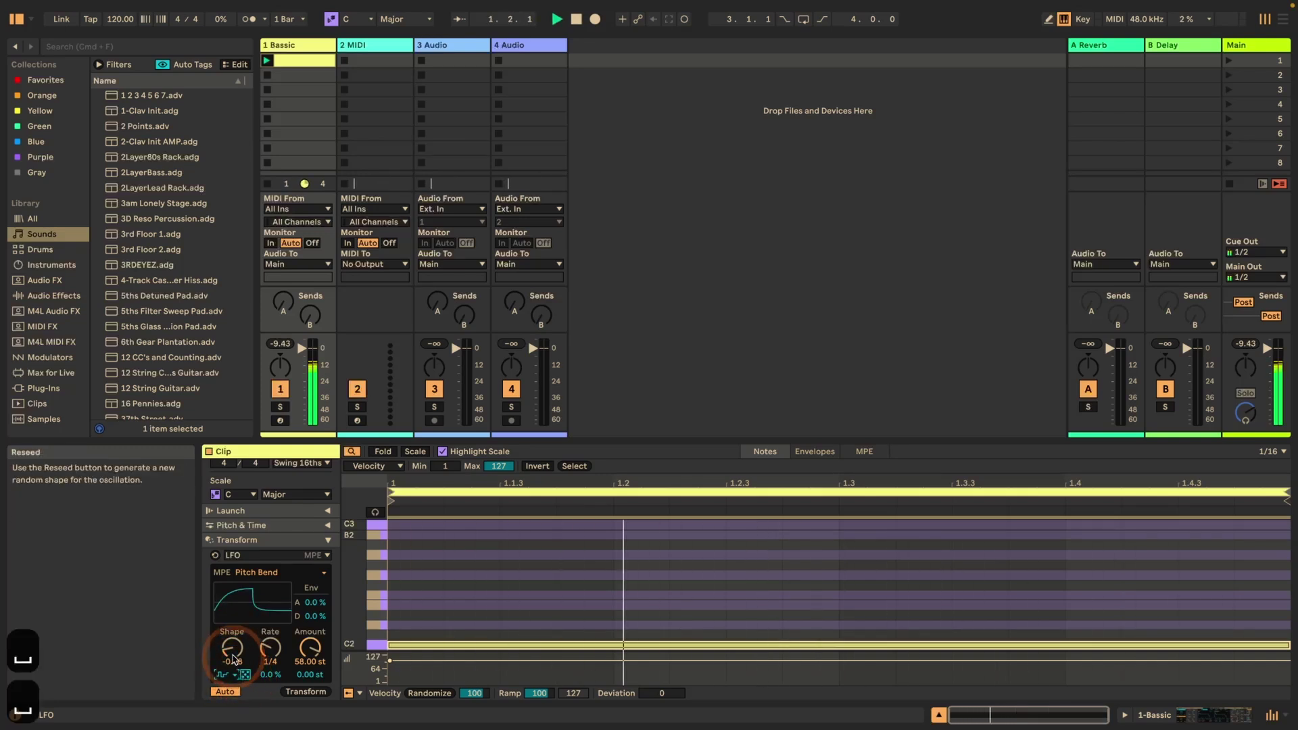
Step: Settle the LFO at Shape -0.44 and Amount 5.00 st
left_click_drag(232, 650, 232, 612)
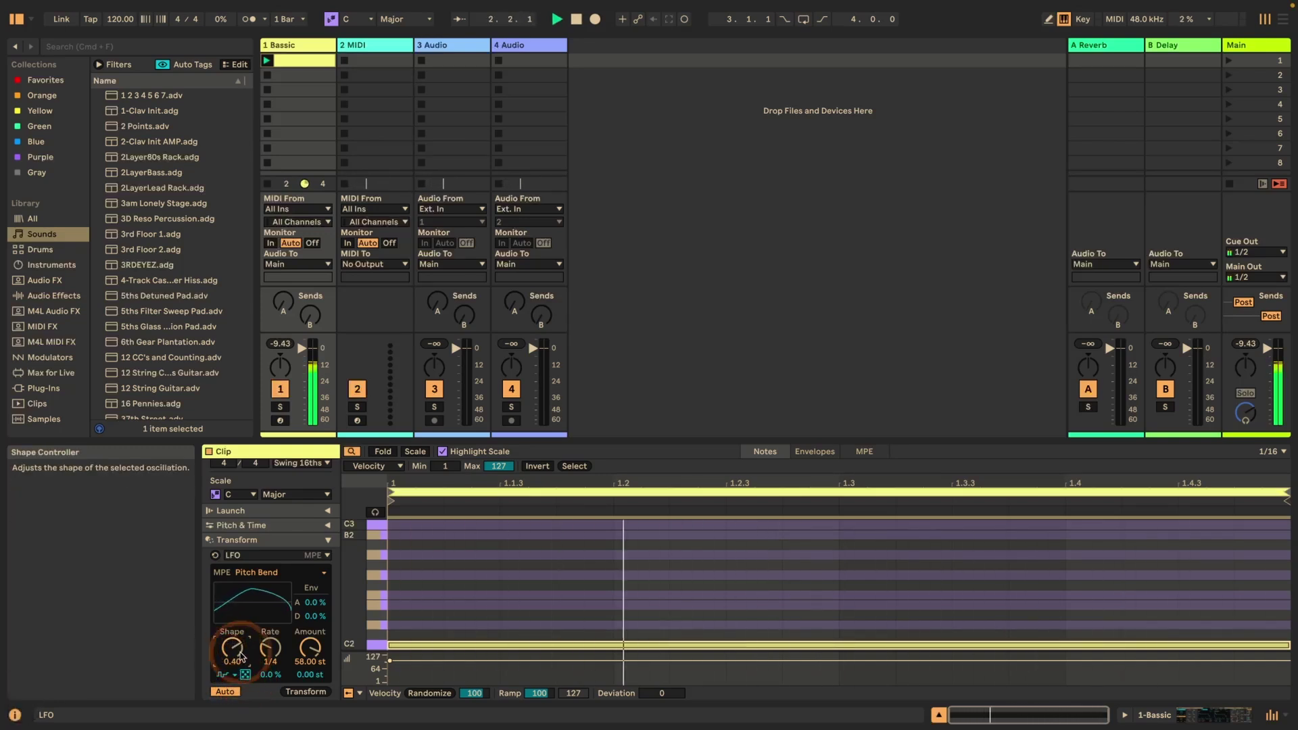
left_click(298, 662)
left_click_drag(298, 663, 232, 643)
left_click_drag(310, 653, 247, 670)
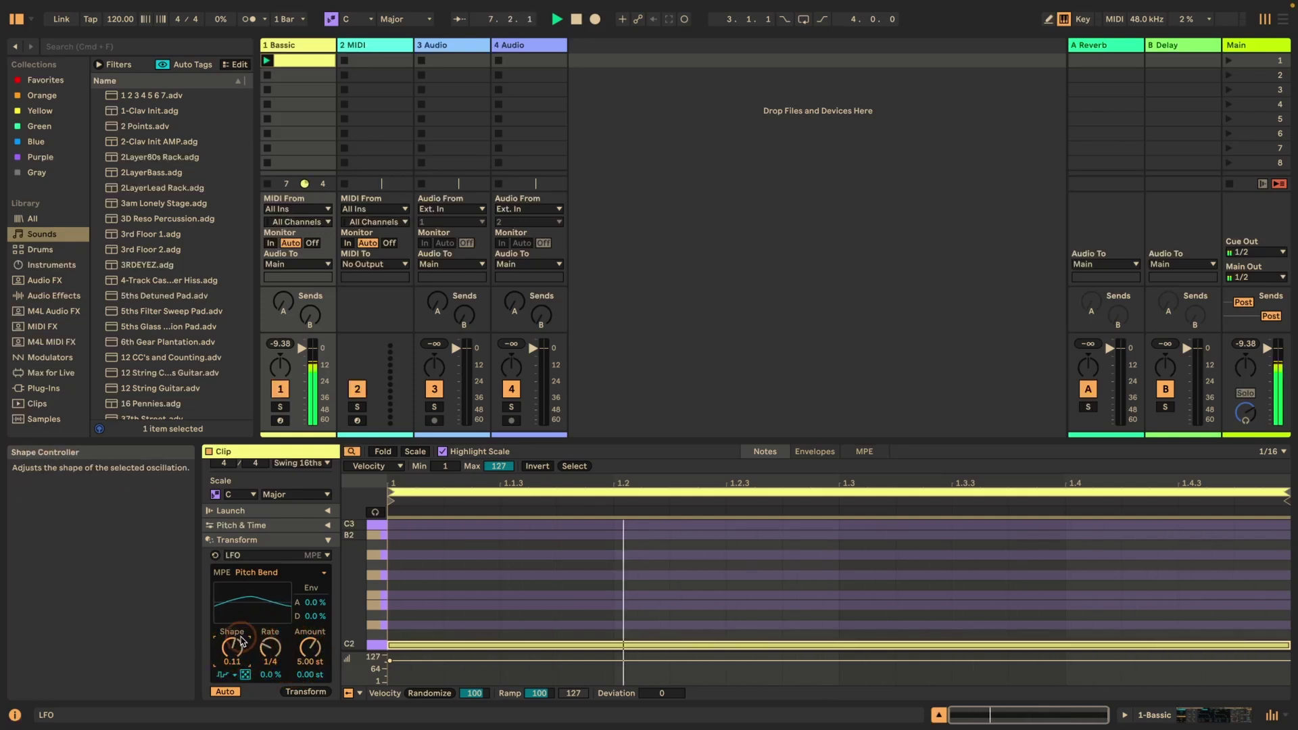
left_click_drag(232, 648, 270, 635)
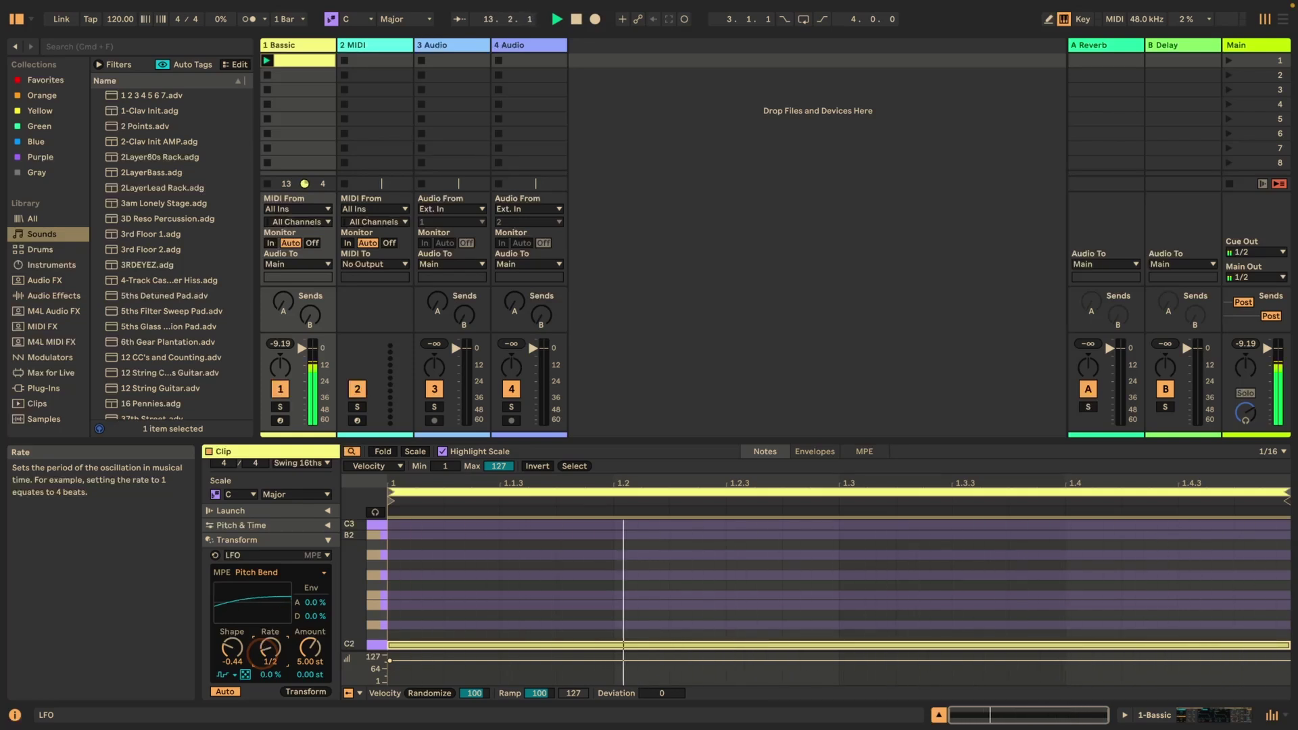
Step: Slow the LFO rate to 1/4 and reseed a new random shape, auditioning it
left_click_drag(270, 647, 270, 653)
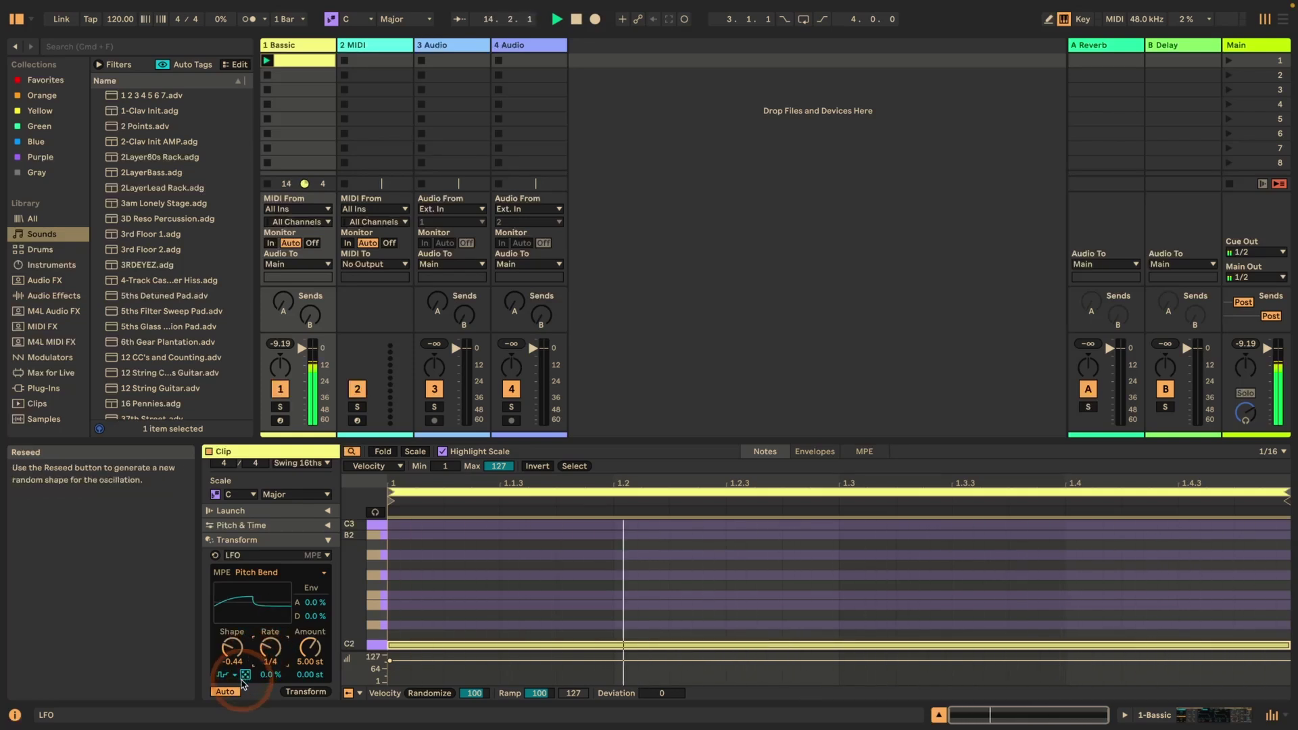
left_click(246, 674)
key("space")
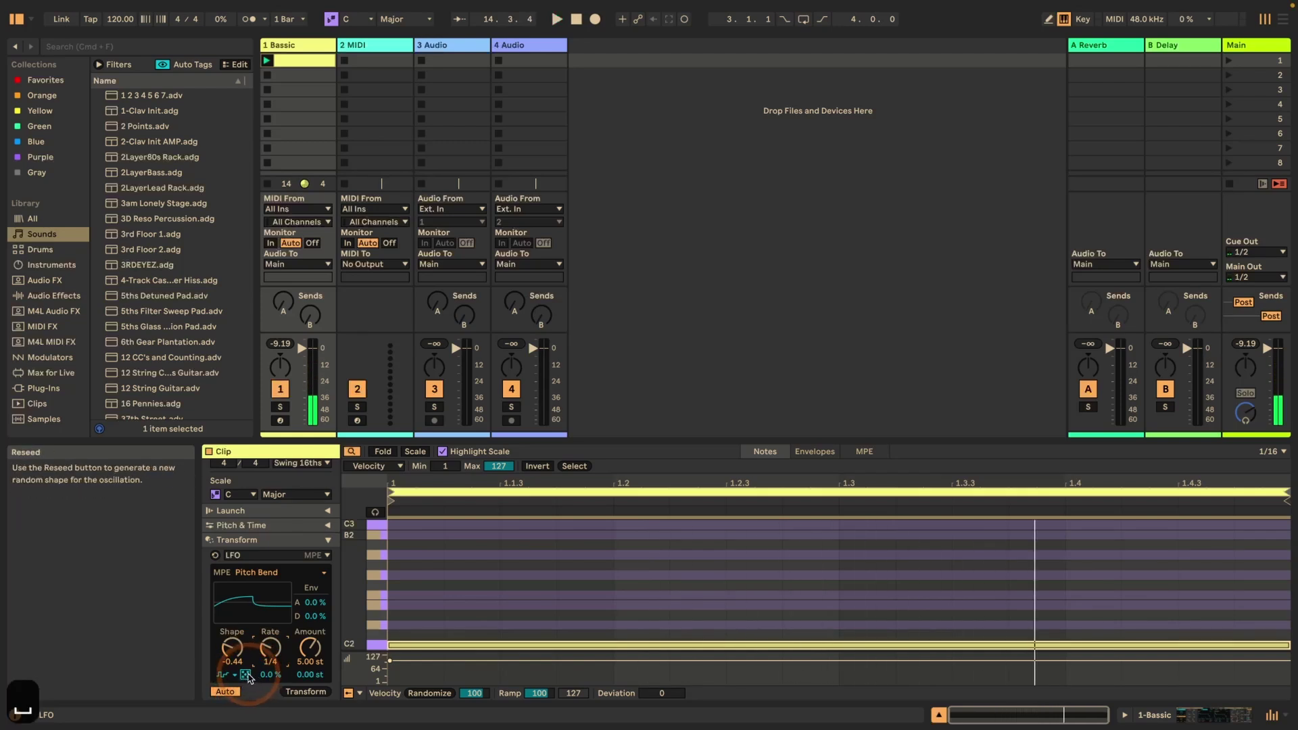
left_click(246, 675)
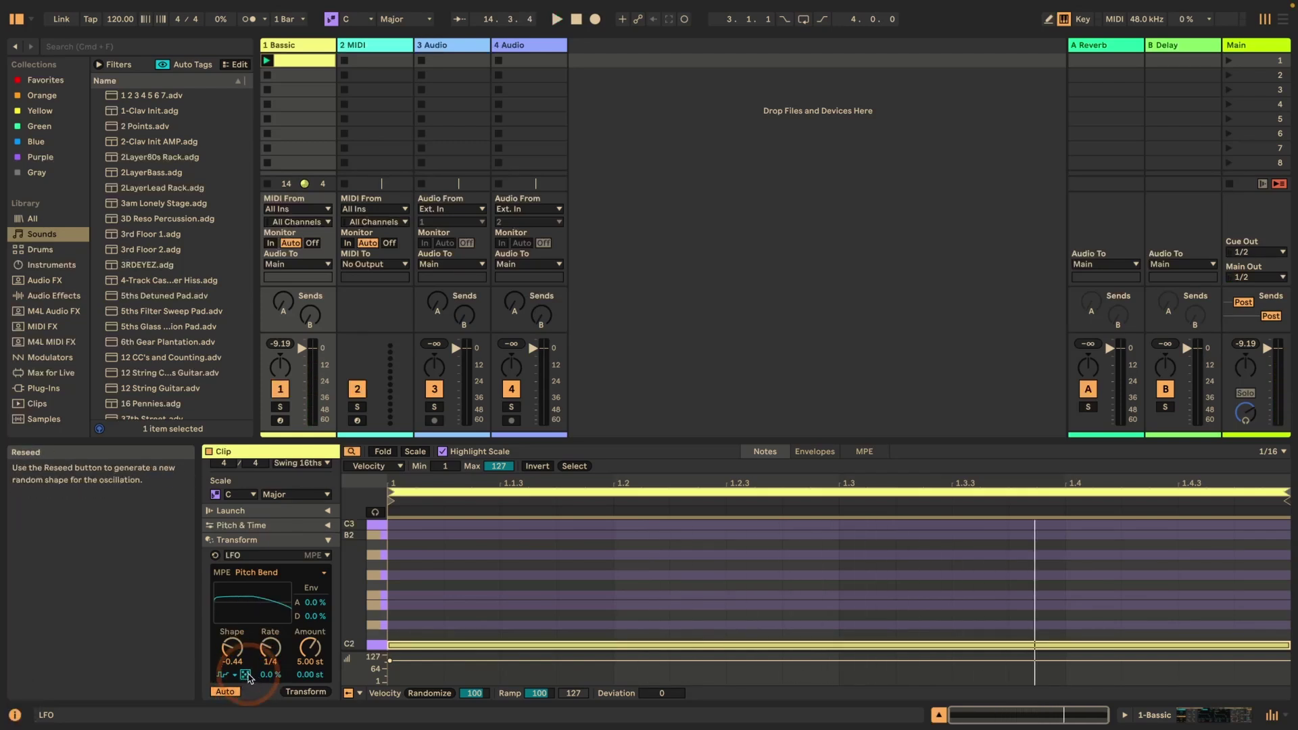
key("space")
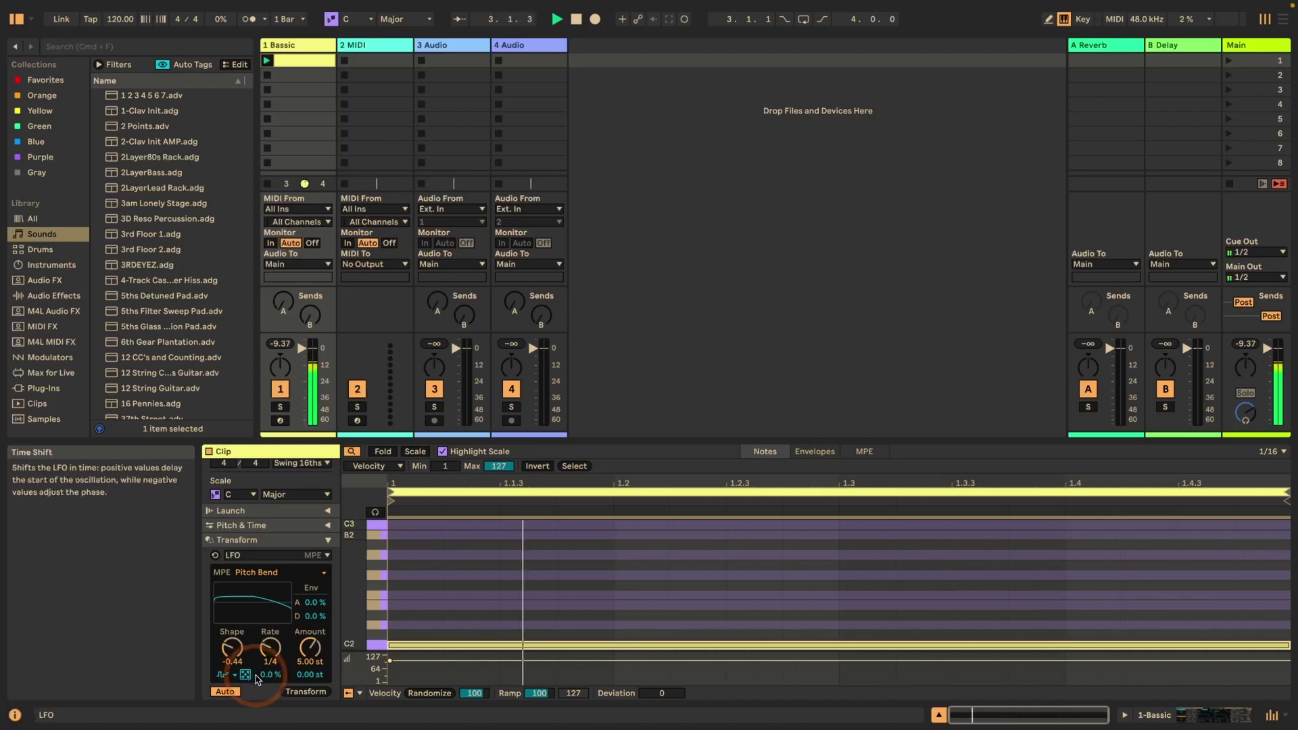
key("space")
Step: Try a 16 % time shift and 36/64 % envelope attack/decay, then reset both to 0 %
left_click_drag(268, 680, 269, 666)
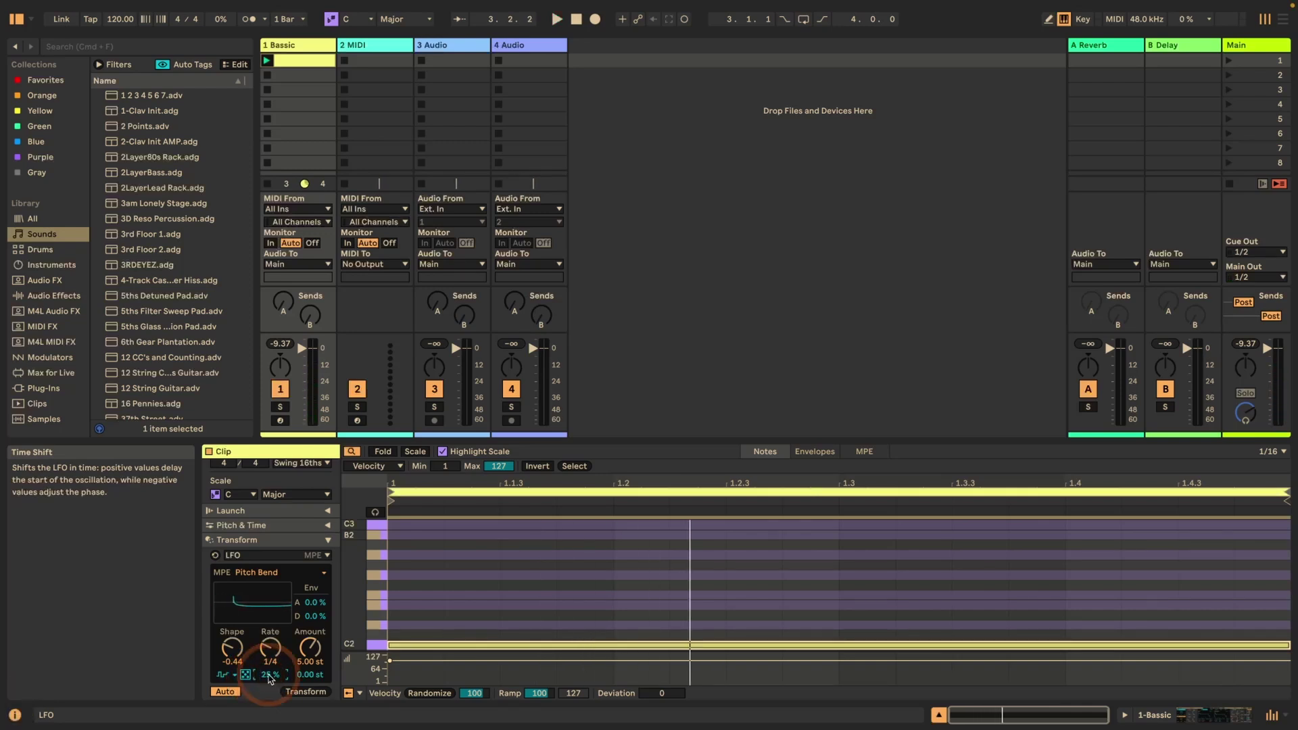
key("space")
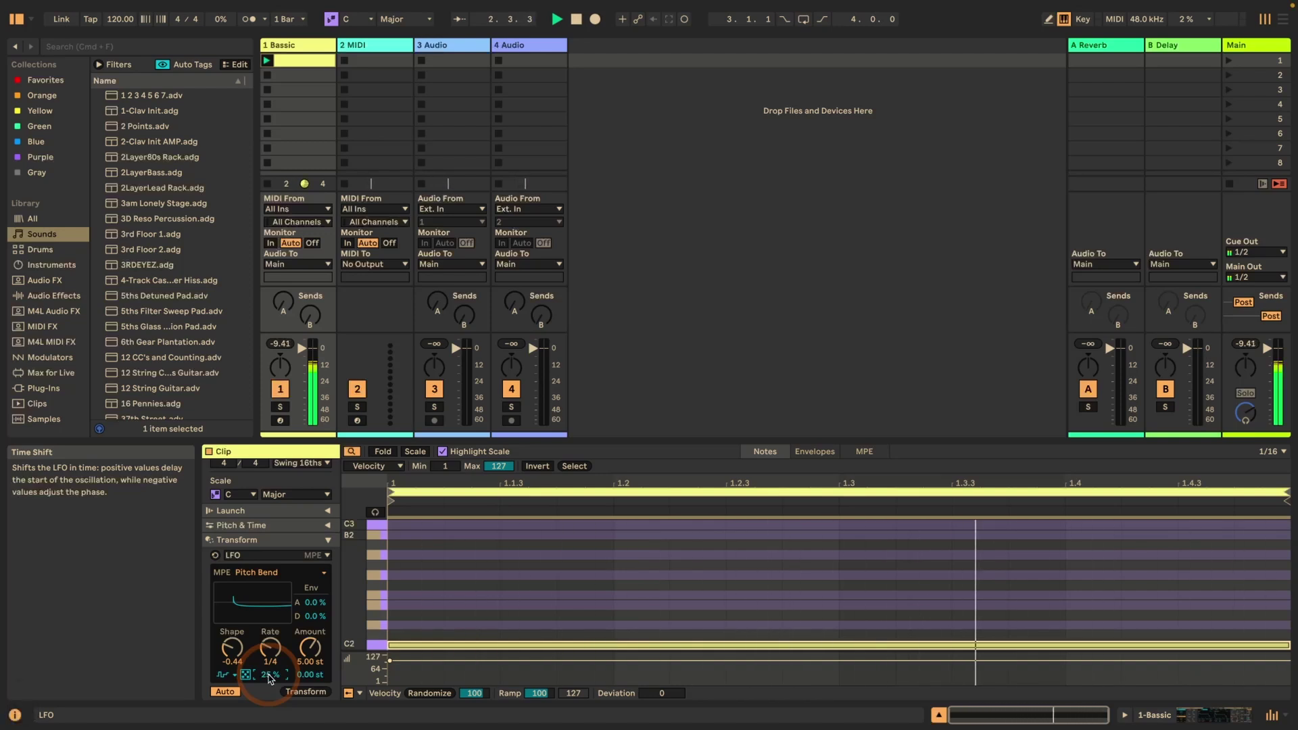
key("space")
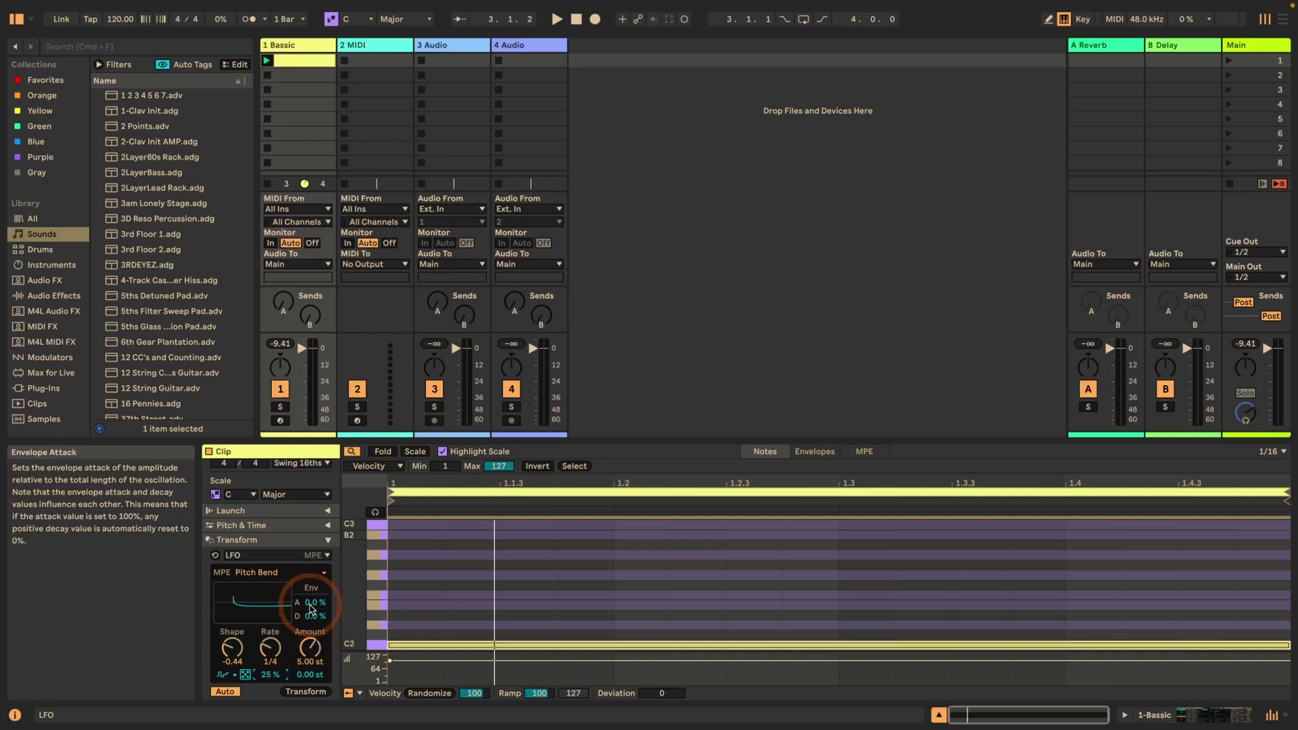
mouse_move(310, 605)
left_mouse_down()
mouse_move(310, 578)
mouse_move(311, 607)
left_mouse_up()
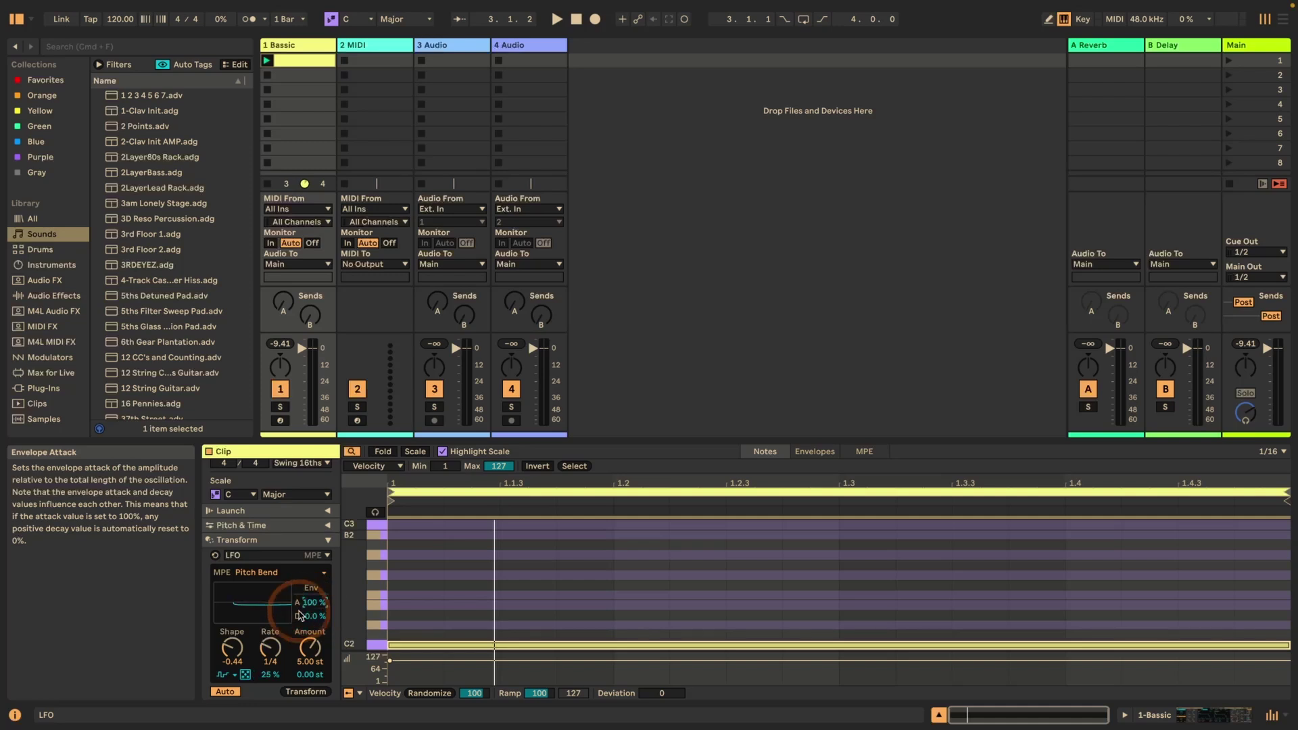
left_click_drag(270, 674, 271, 703)
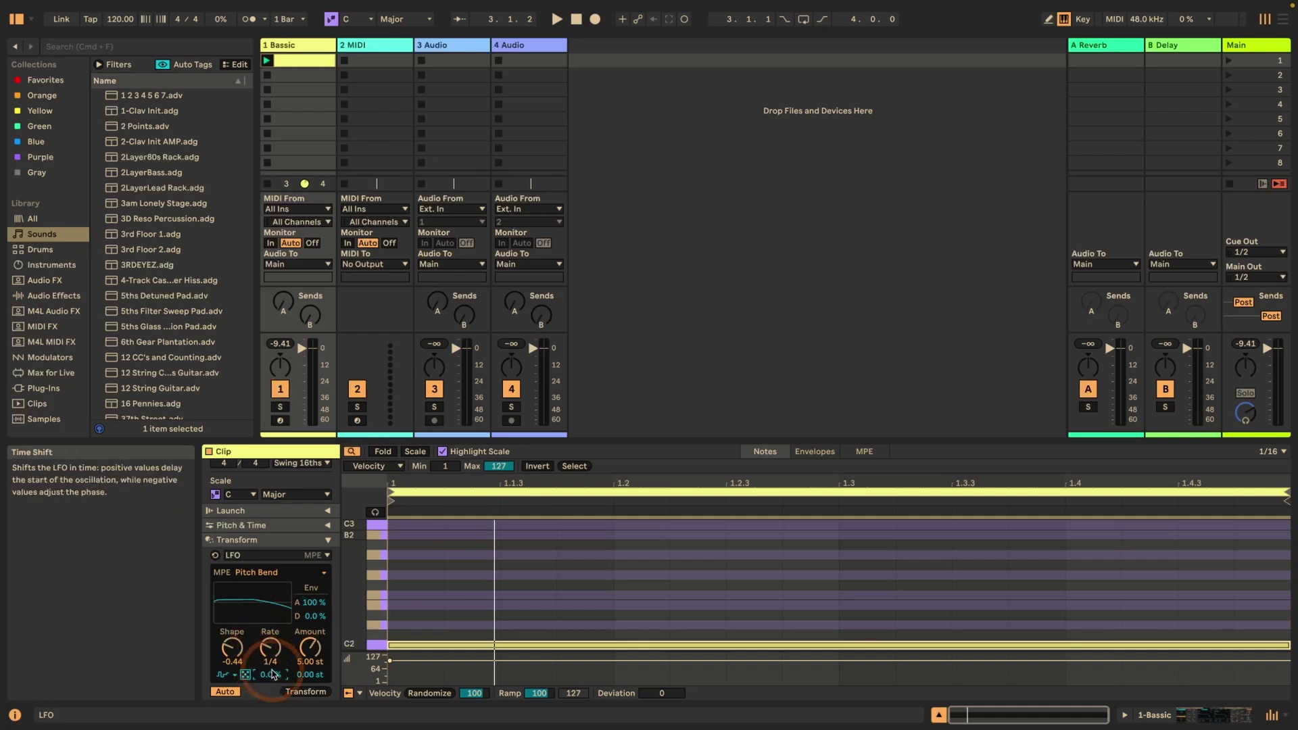
left_click(313, 617)
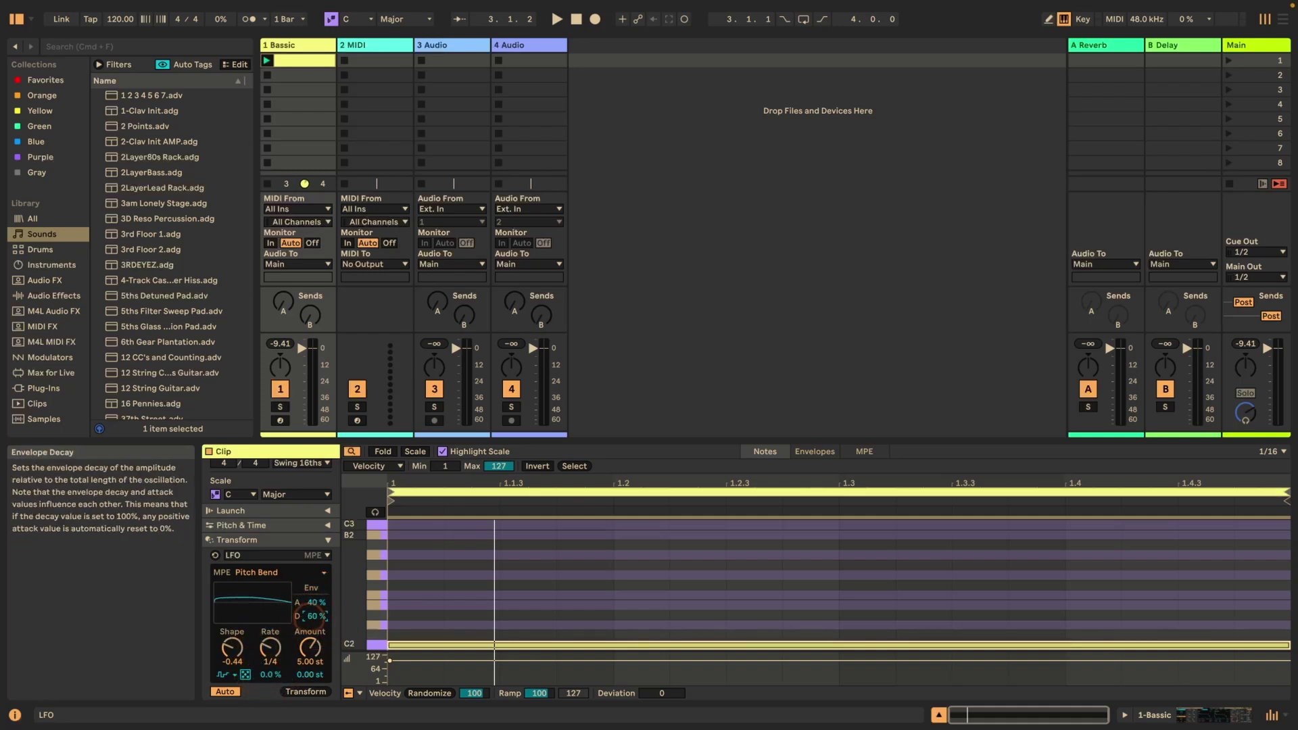
left_click_drag(313, 616, 148, 651)
key("space")
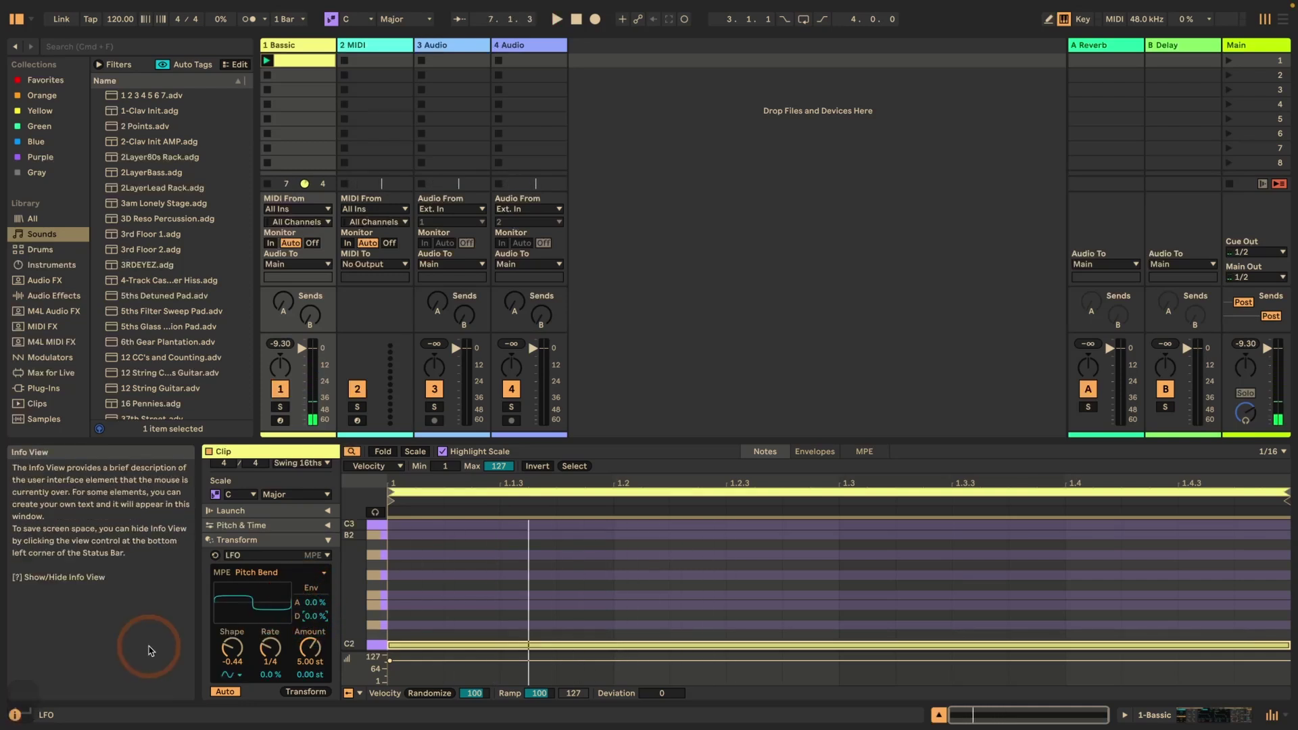
Step: Keep the LFO transformation and switch its MPE target from Pitch Bend to Slide
left_click(273, 556)
left_click(272, 556)
left_click(284, 573)
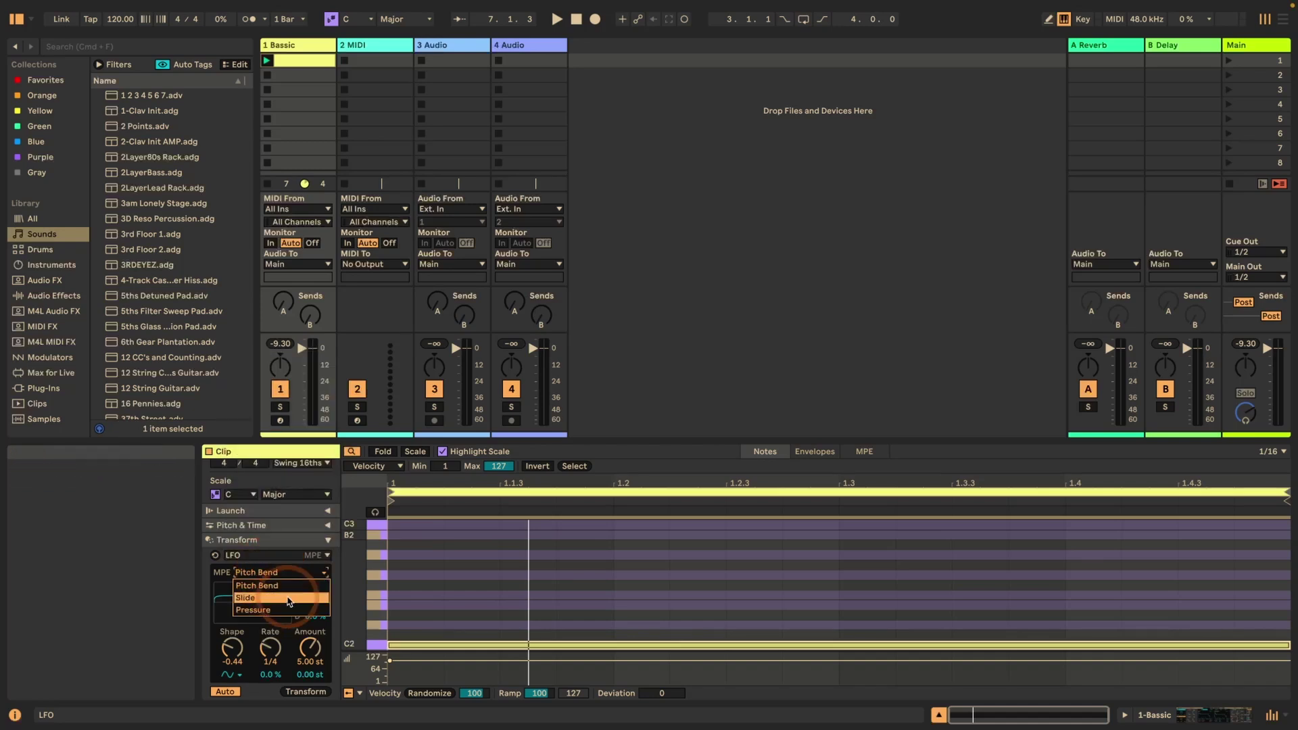
left_click(290, 599)
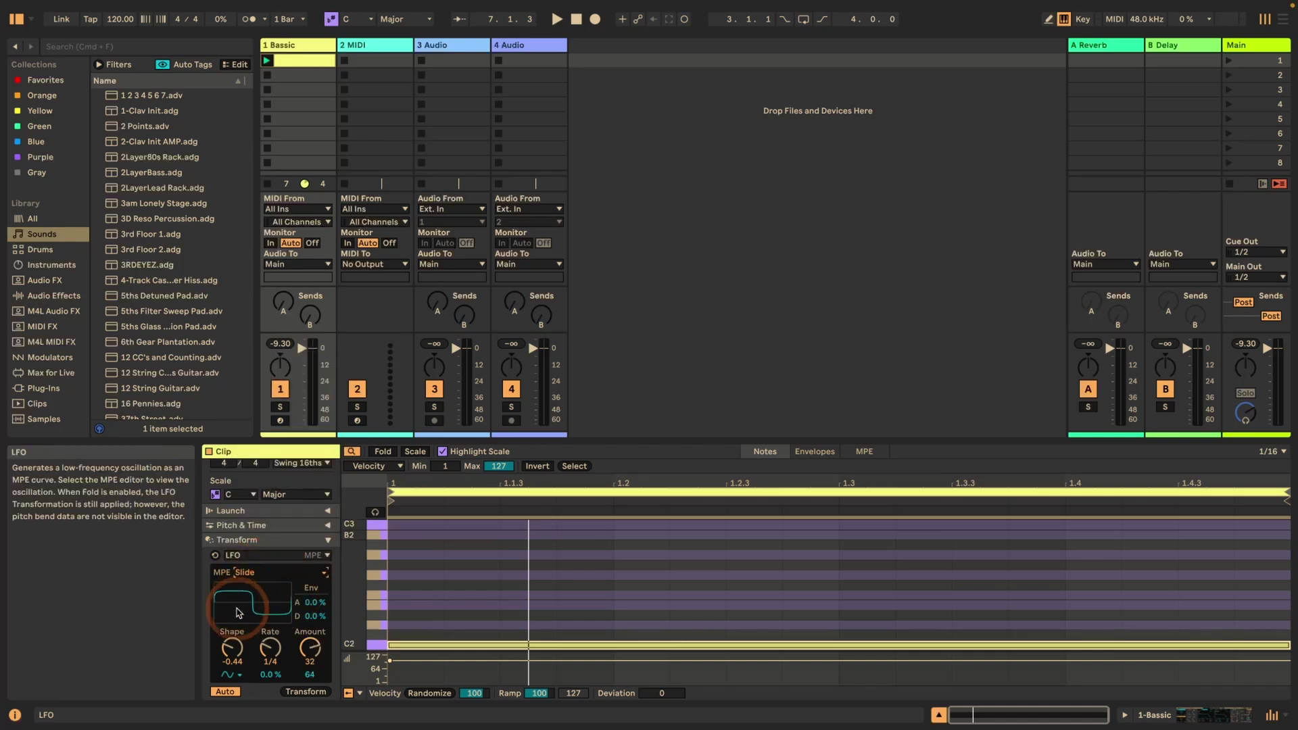
left_click(242, 666)
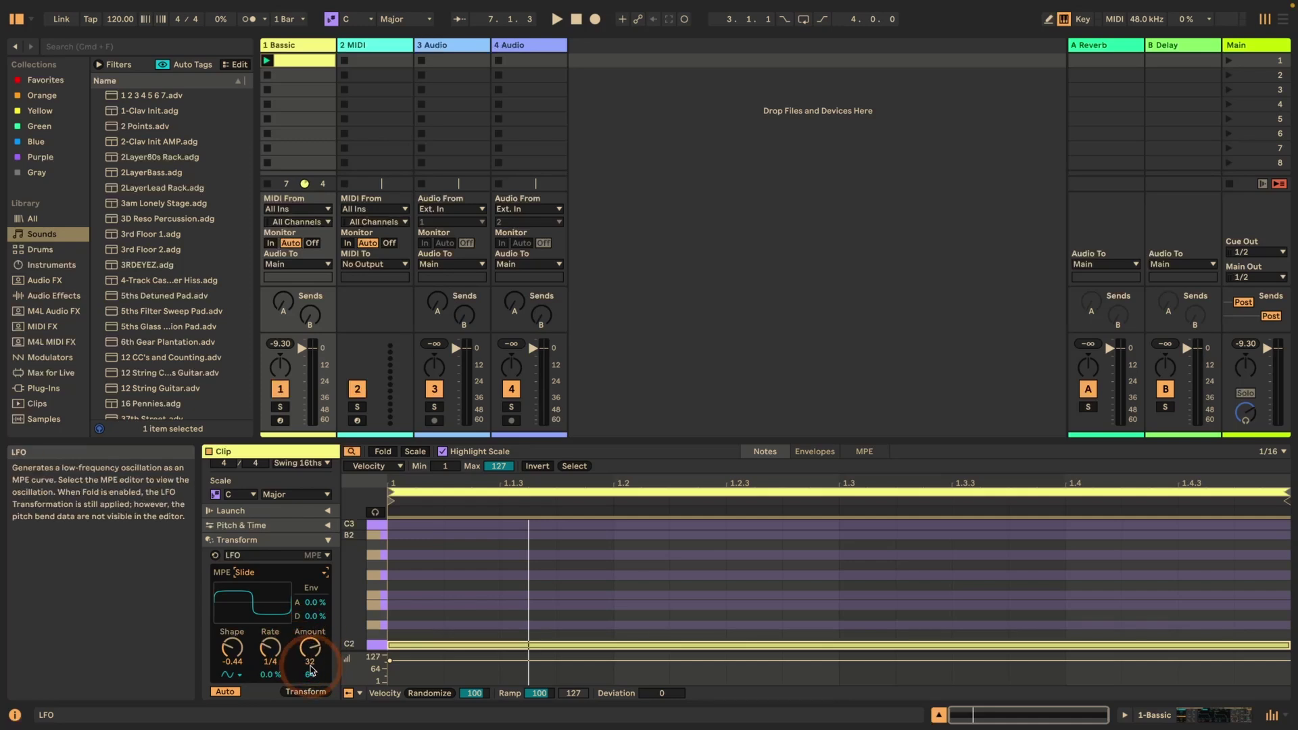
Step: Raise the LFO Amount to 127 and speed the Rate to 1/32 while auditioning
key("space")
left_click_drag(316, 653, 316, 595)
left_click_drag(283, 654, 282, 631)
scroll(230, 670, "down", 1)
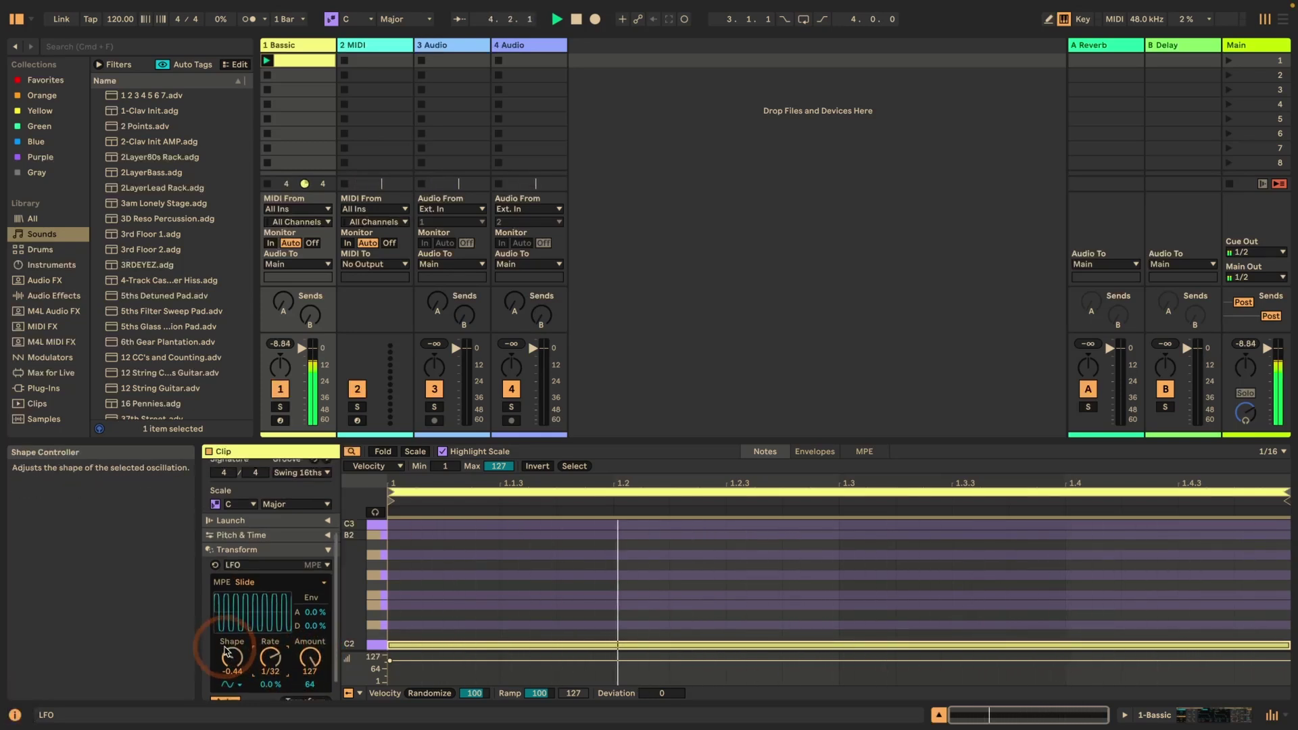
key("space")
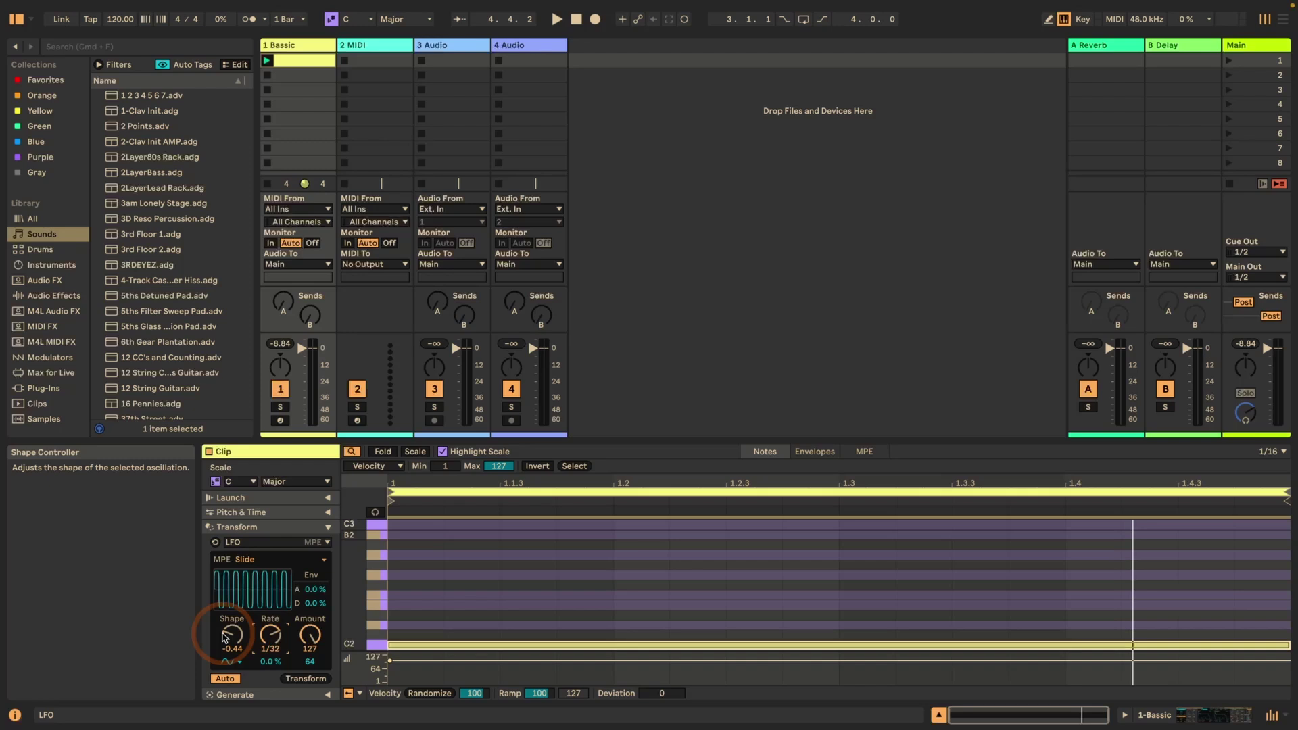
scroll(224, 637, "up", 1)
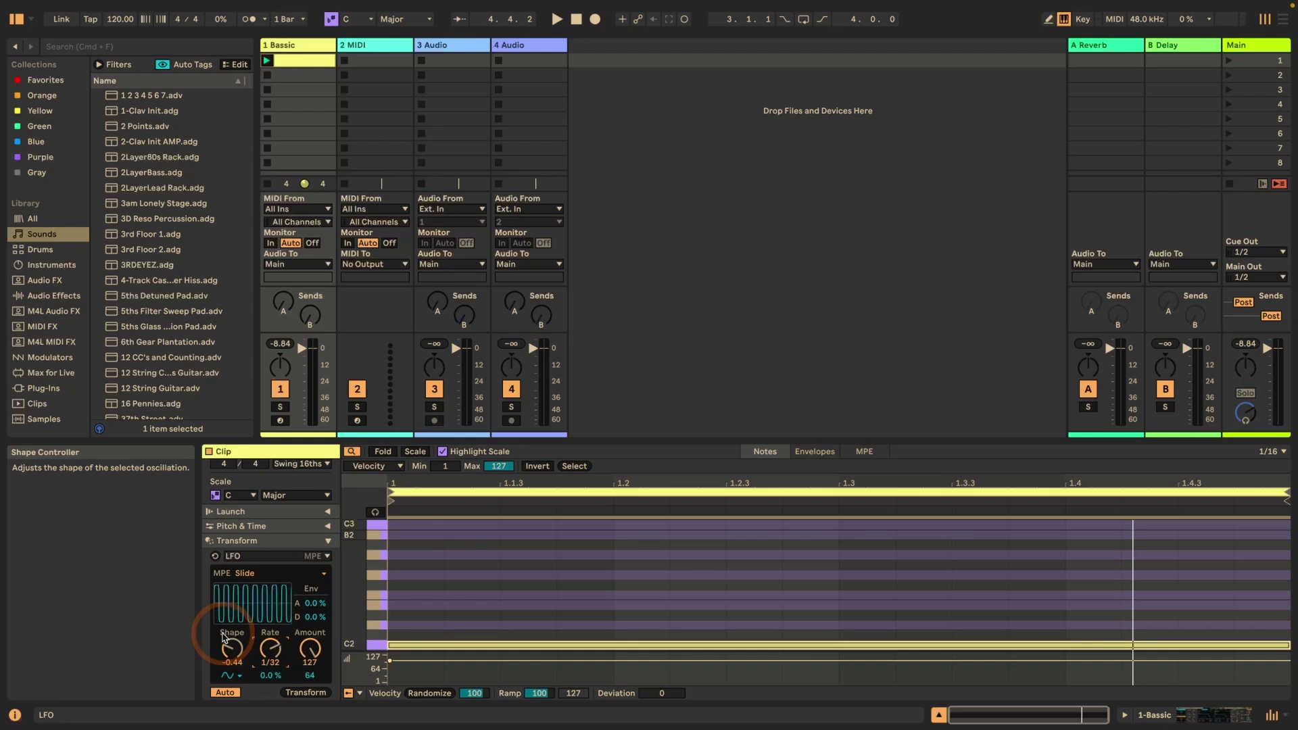
Step: Set the LFO to Rate 1/8, Amount 28 and Shape 0.14 while listening
key("space")
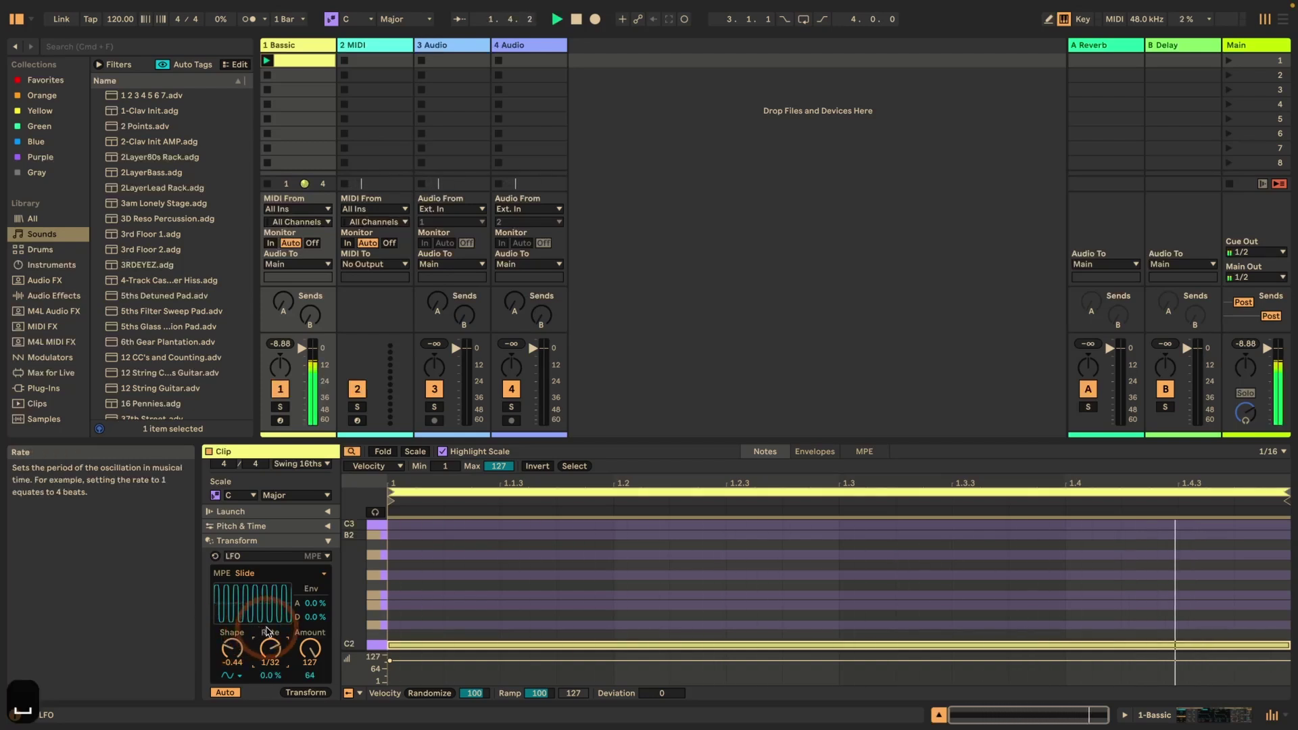
left_click_drag(266, 629, 266, 655)
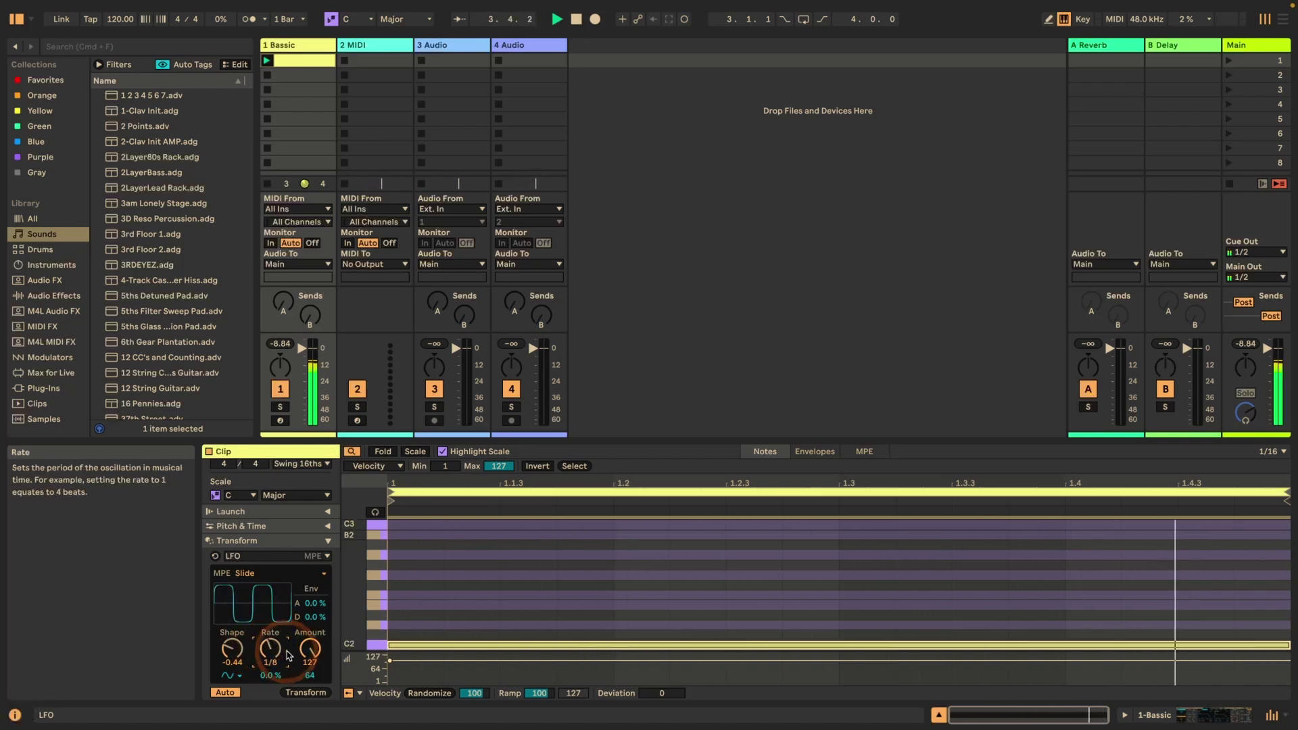
left_click_drag(309, 651, 310, 683)
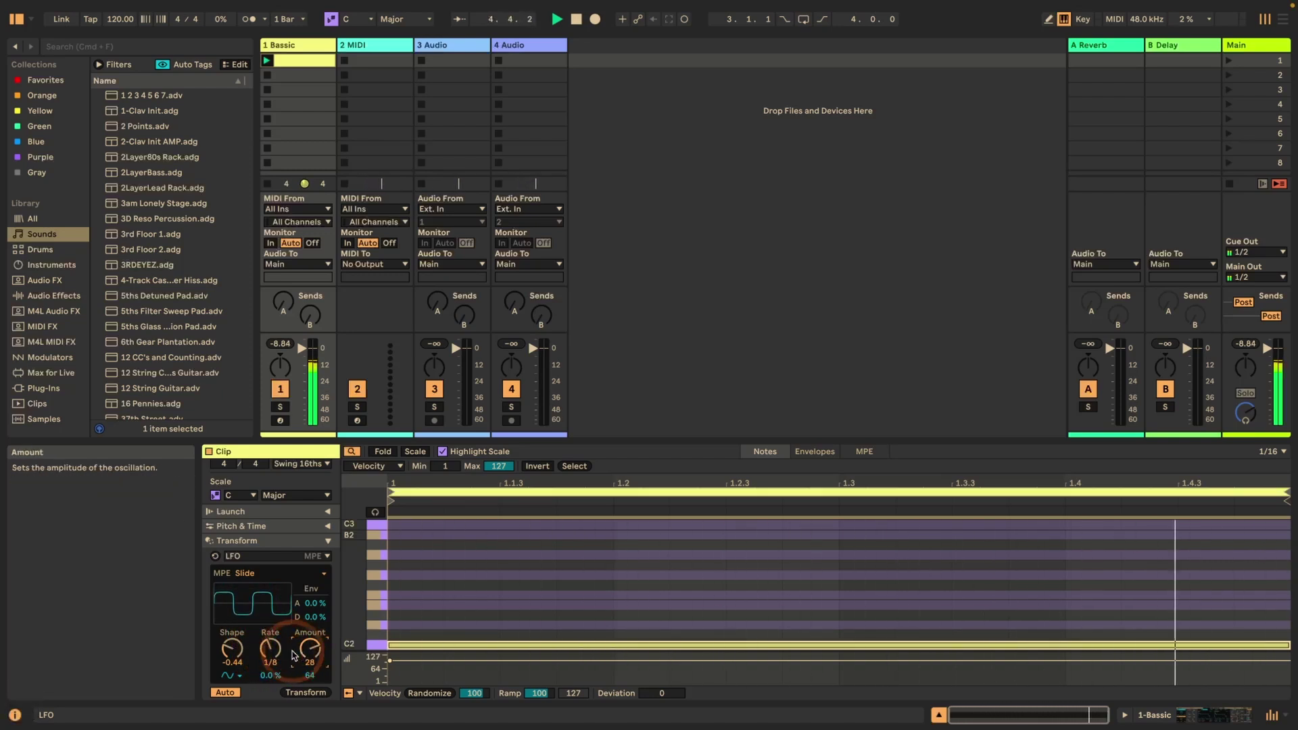
mouse_move(232, 649)
left_mouse_down()
mouse_move(232, 617)
mouse_move(233, 655)
left_mouse_up()
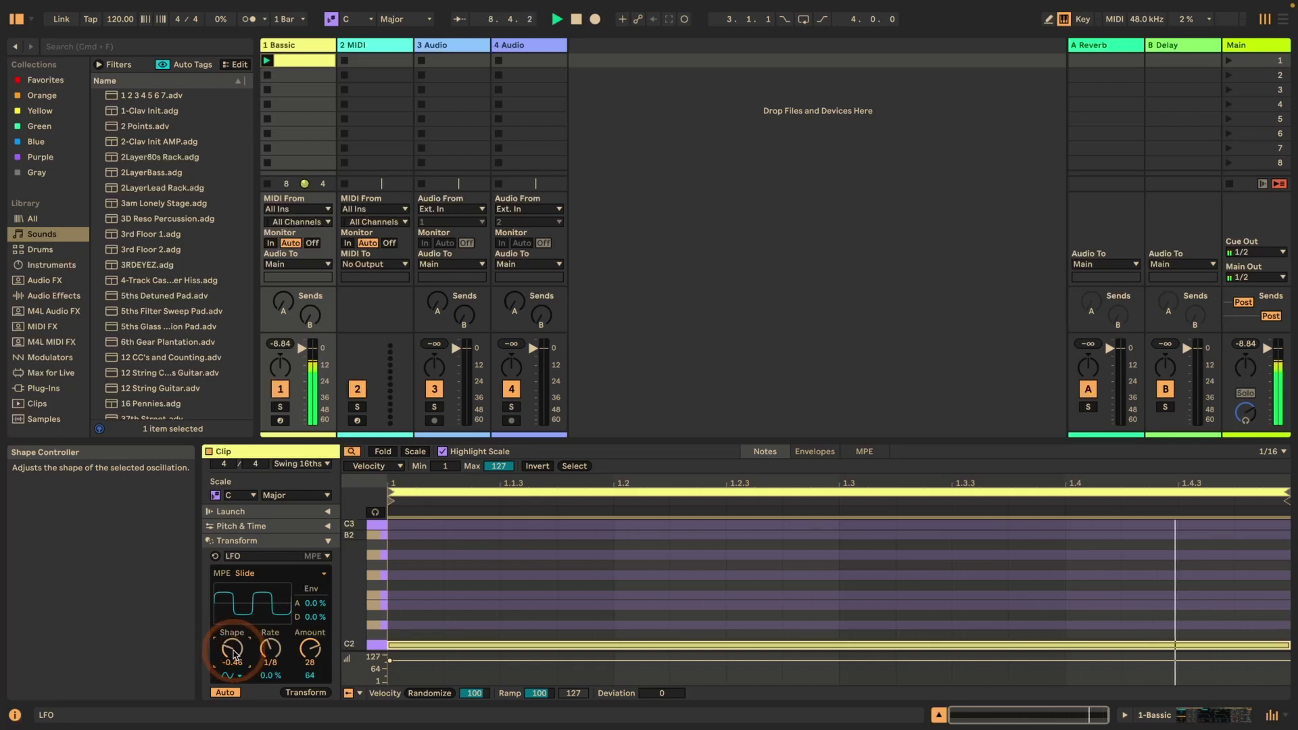
key("space")
Step: Toggle MIDI Map mode off with Cmd+M and replay the clip
key("super+m")
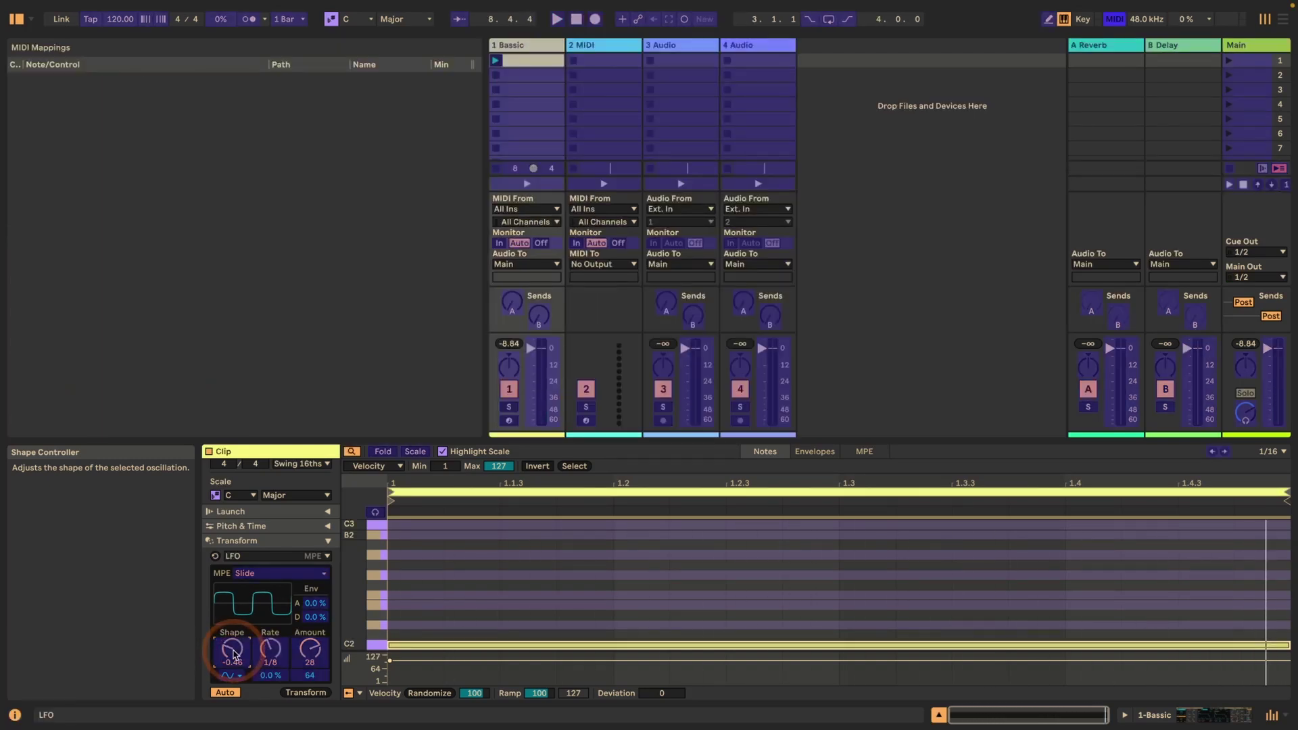
key("super+m")
key("space")
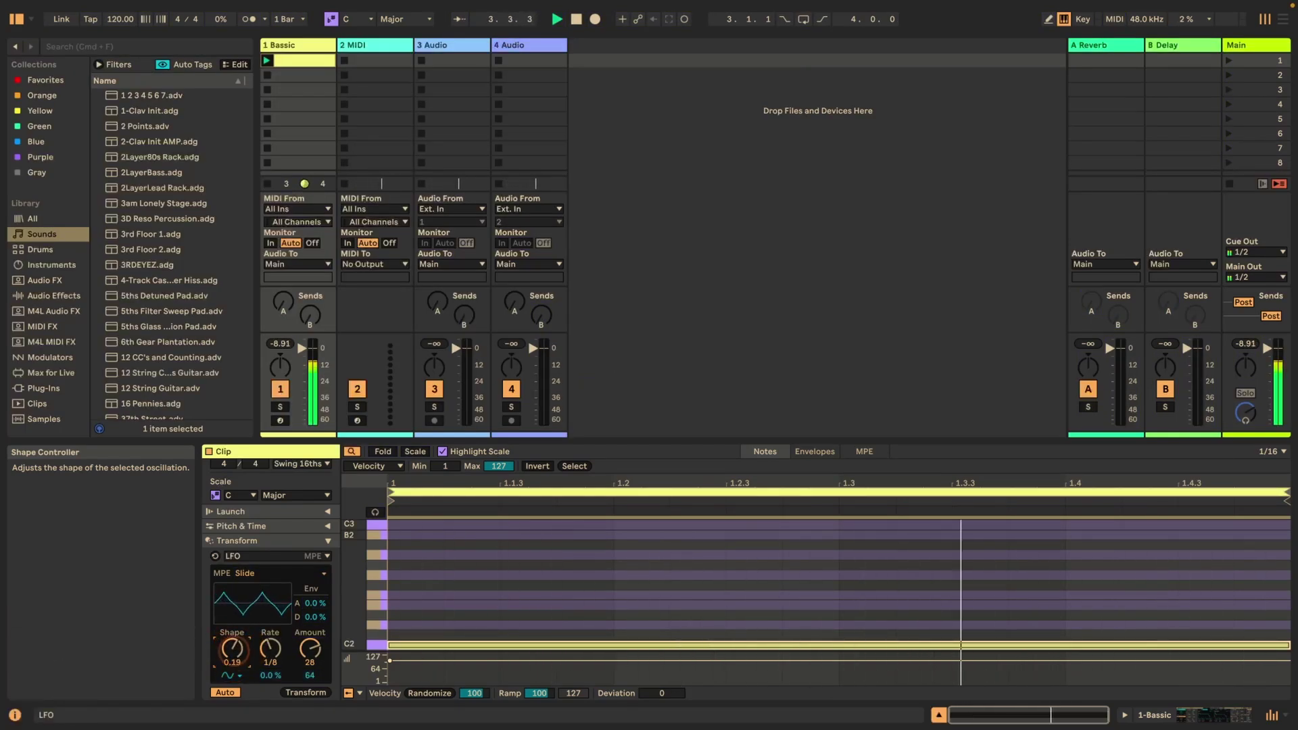
key("space")
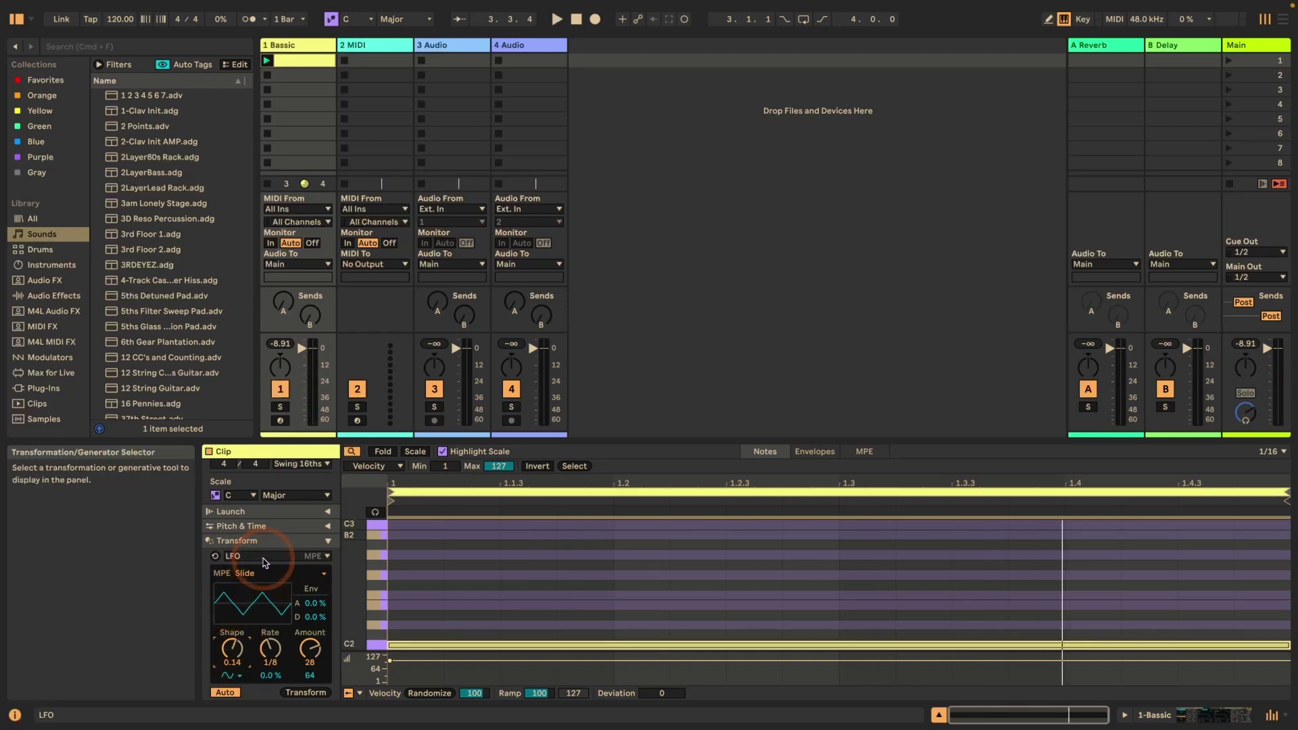
Step: Keep LFO as the transformation and switch its MPE target to Pressure
left_click(300, 561)
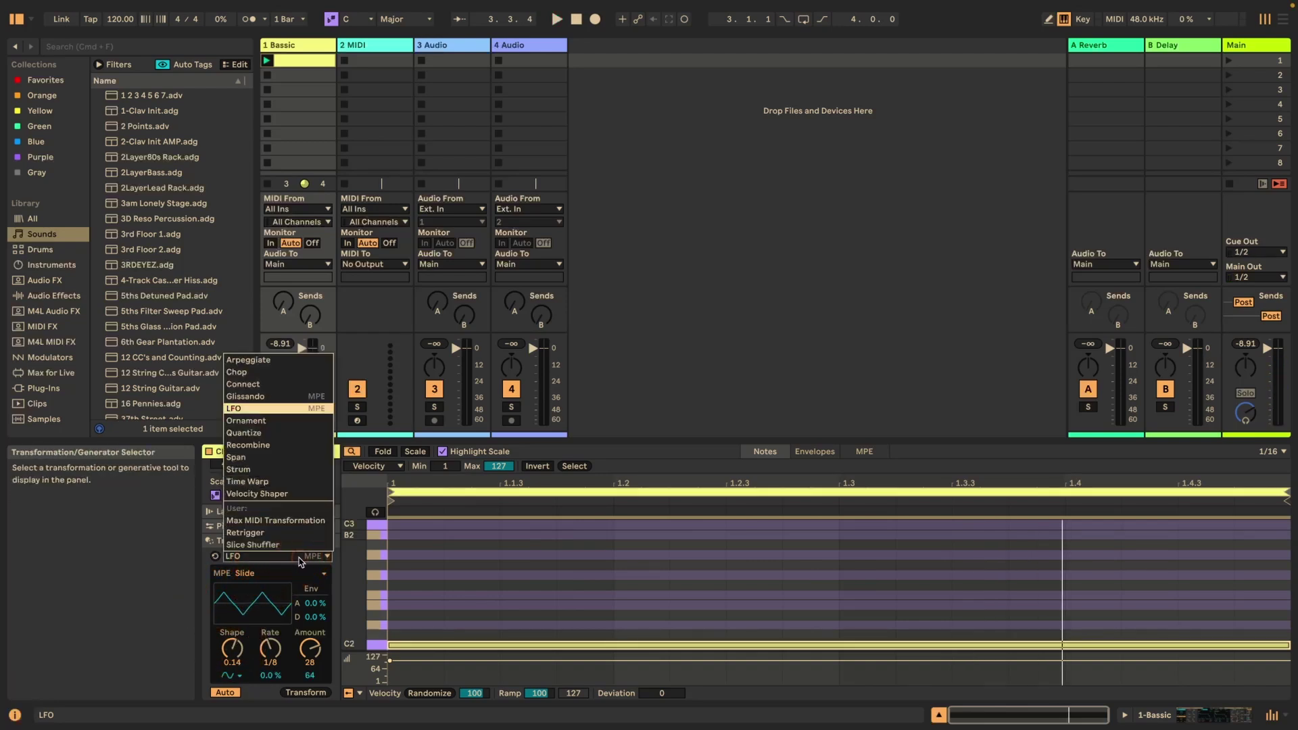
left_click(305, 568)
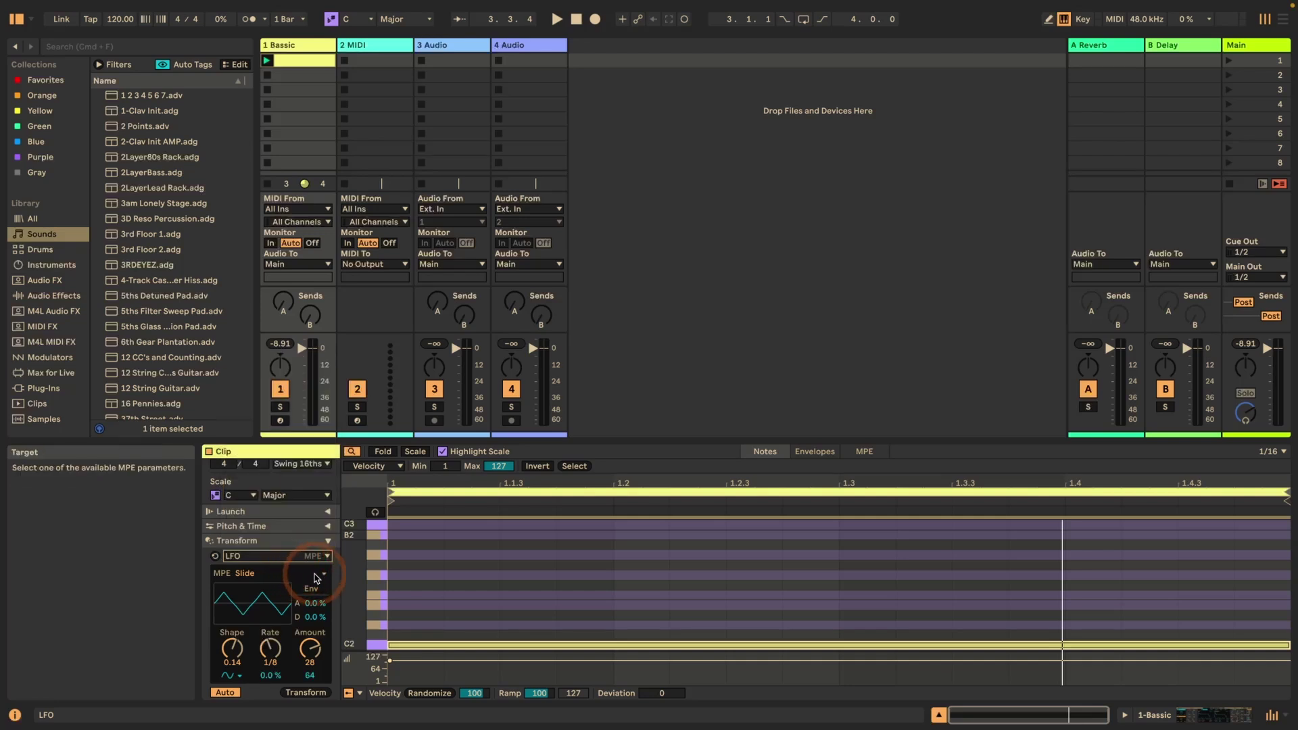
left_click(301, 574)
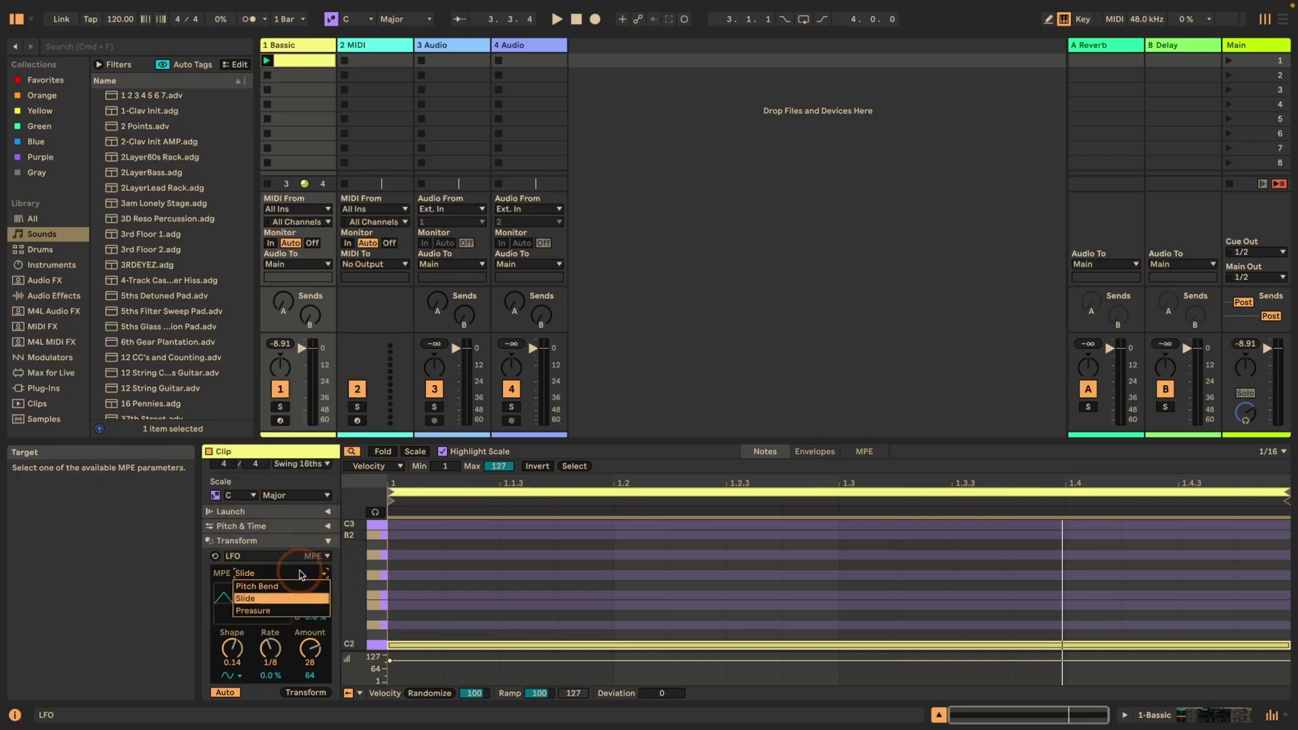
left_click(299, 614)
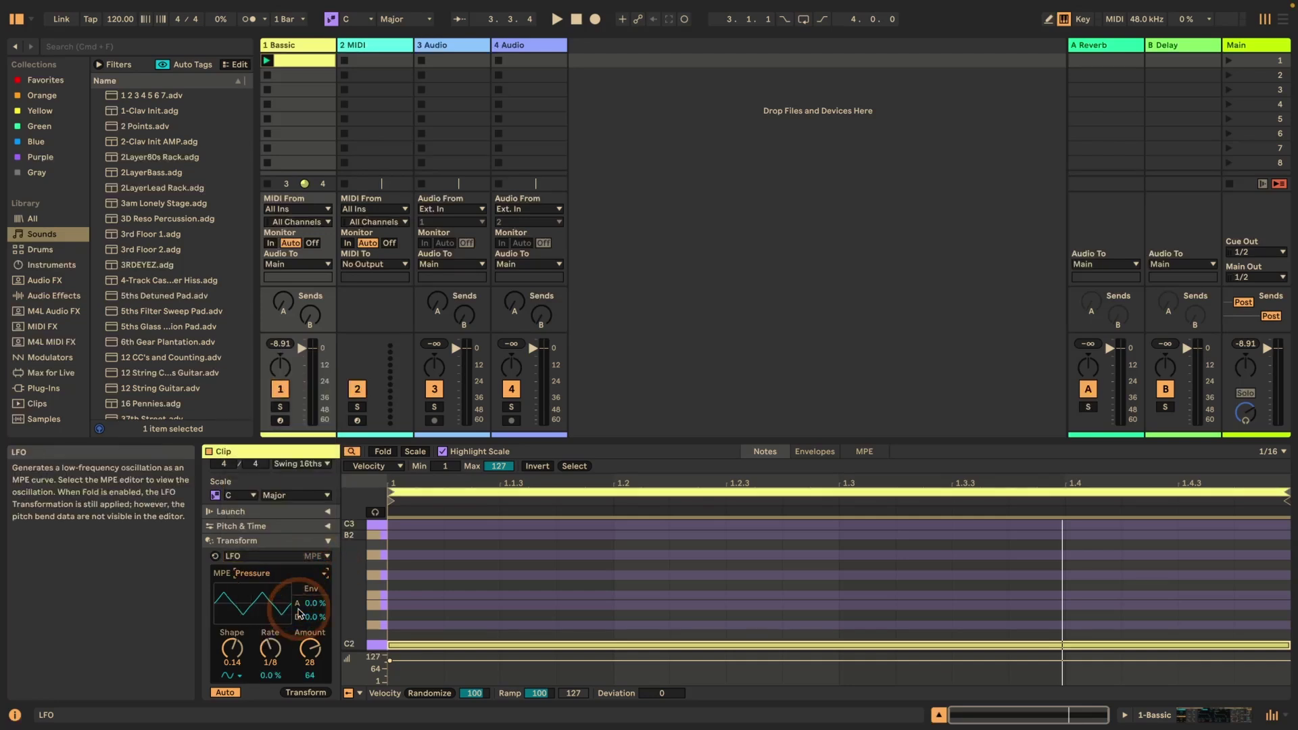
Step: Adjust the LFO Amount from -19 back to 23 while the clip plays
key("space")
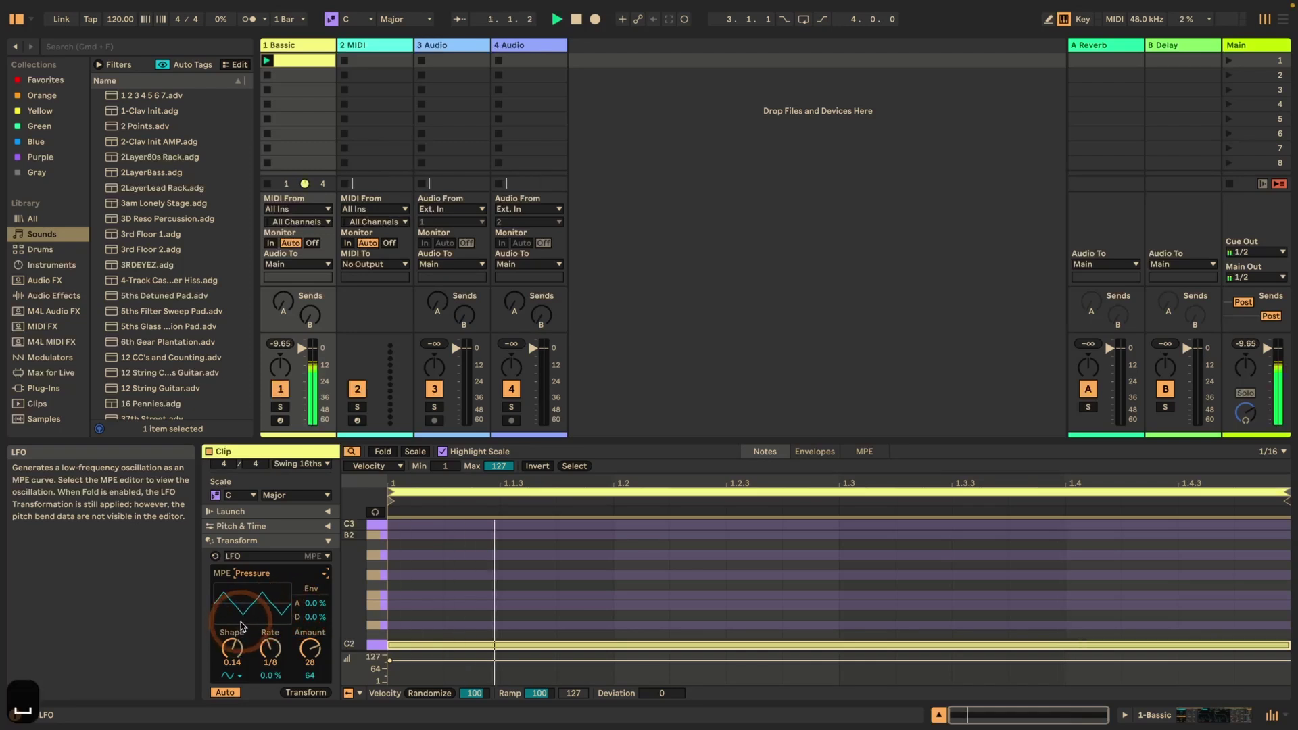
left_click(243, 651)
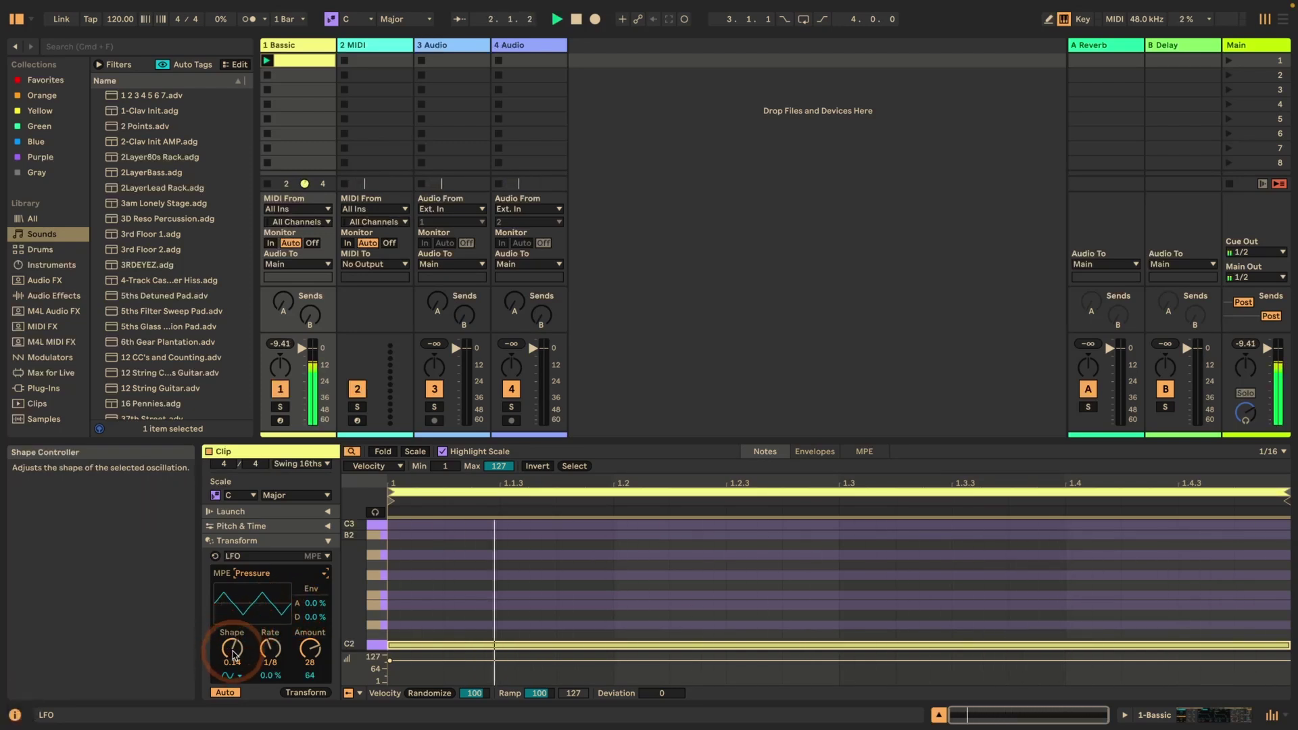
mouse_move(309, 649)
left_mouse_down()
mouse_move(309, 680)
mouse_move(309, 659)
left_mouse_up()
left_click(284, 658)
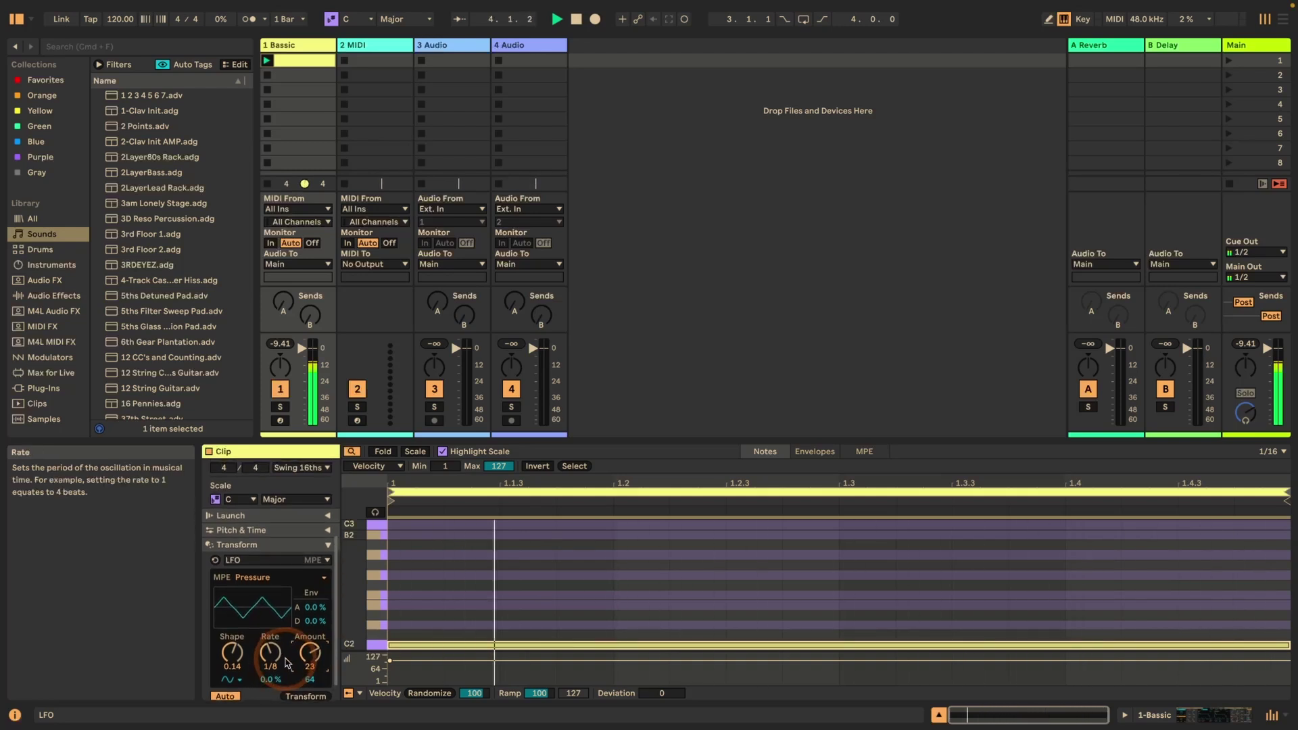
scroll(287, 664, "down", 1)
left_click(249, 645)
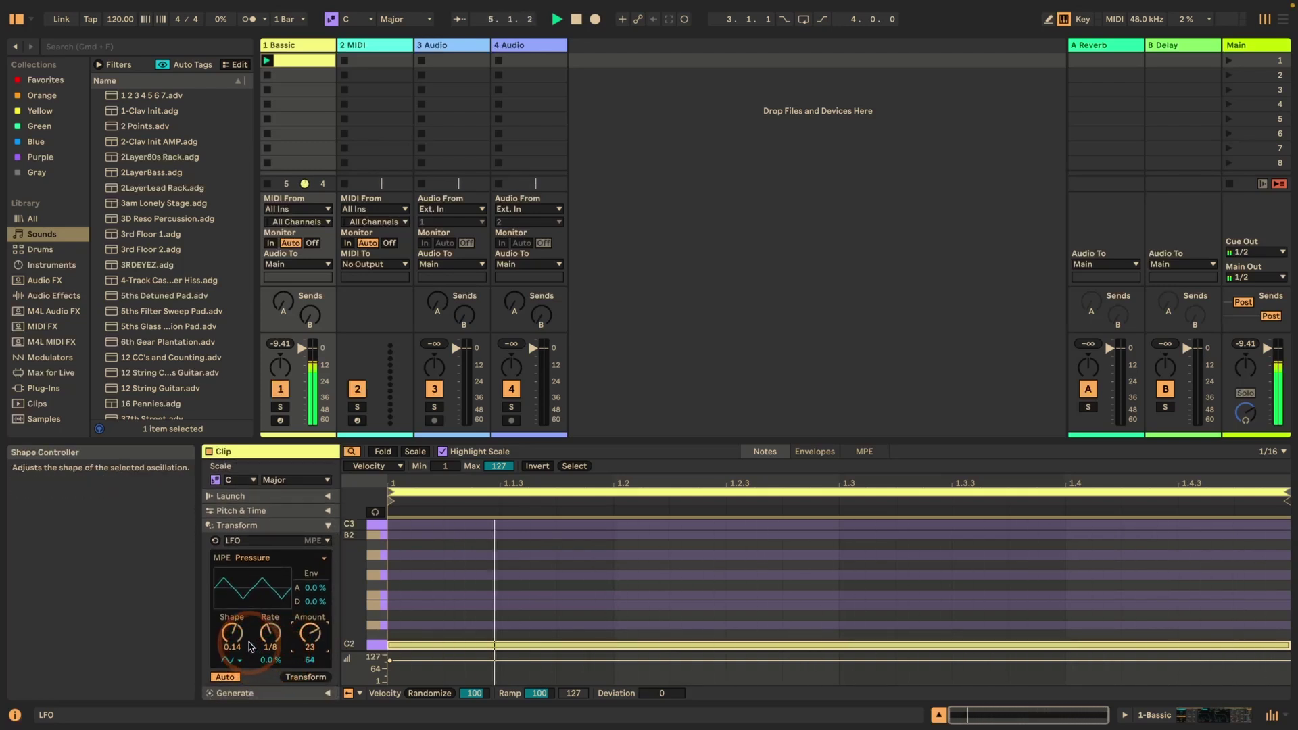
key("space")
left_click(233, 661)
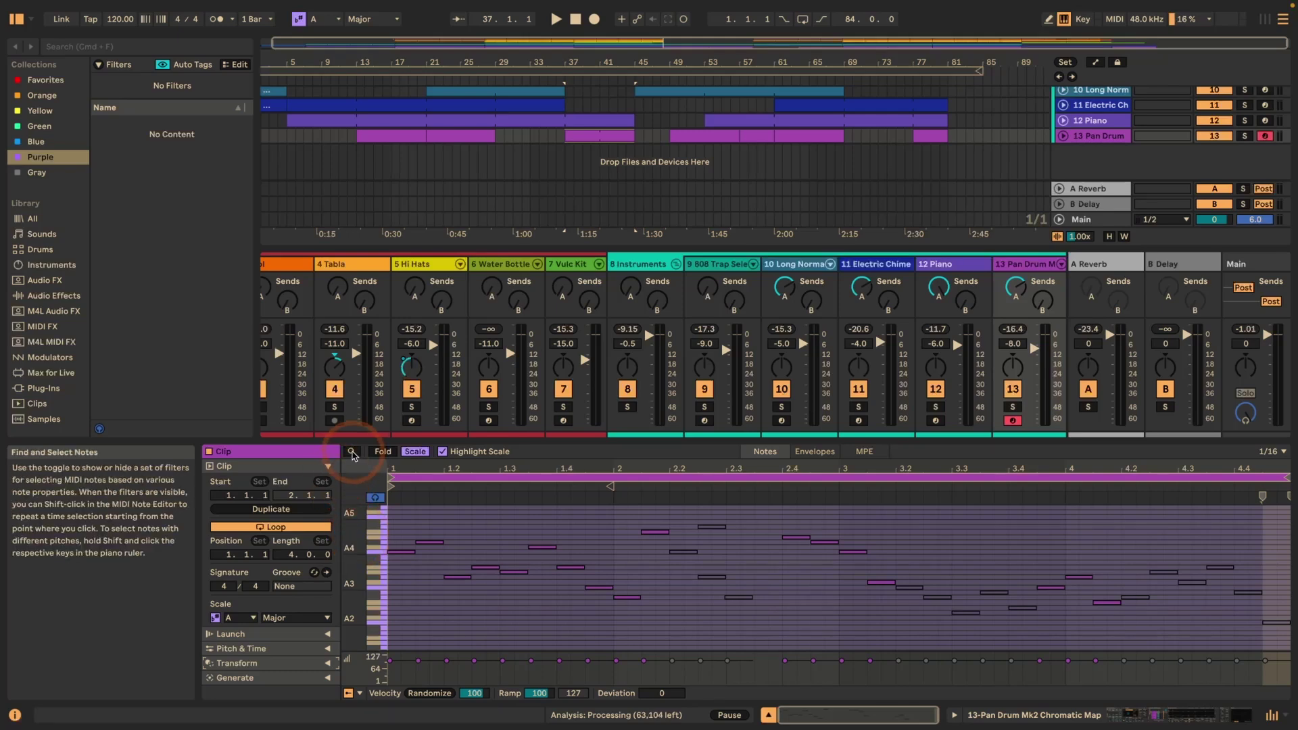
Step: Show the note filters, select the five E notes, toggle Invert on and off, then clear E
left_click(352, 453)
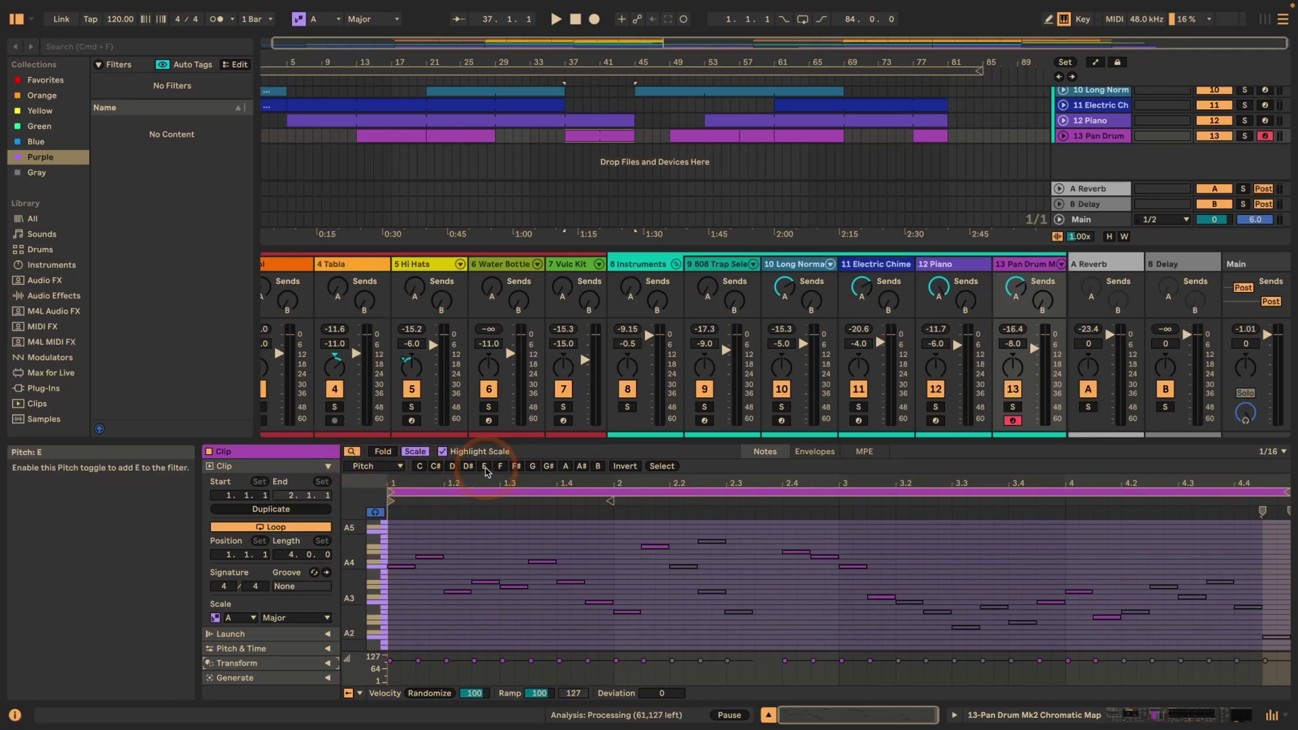
left_click(484, 467)
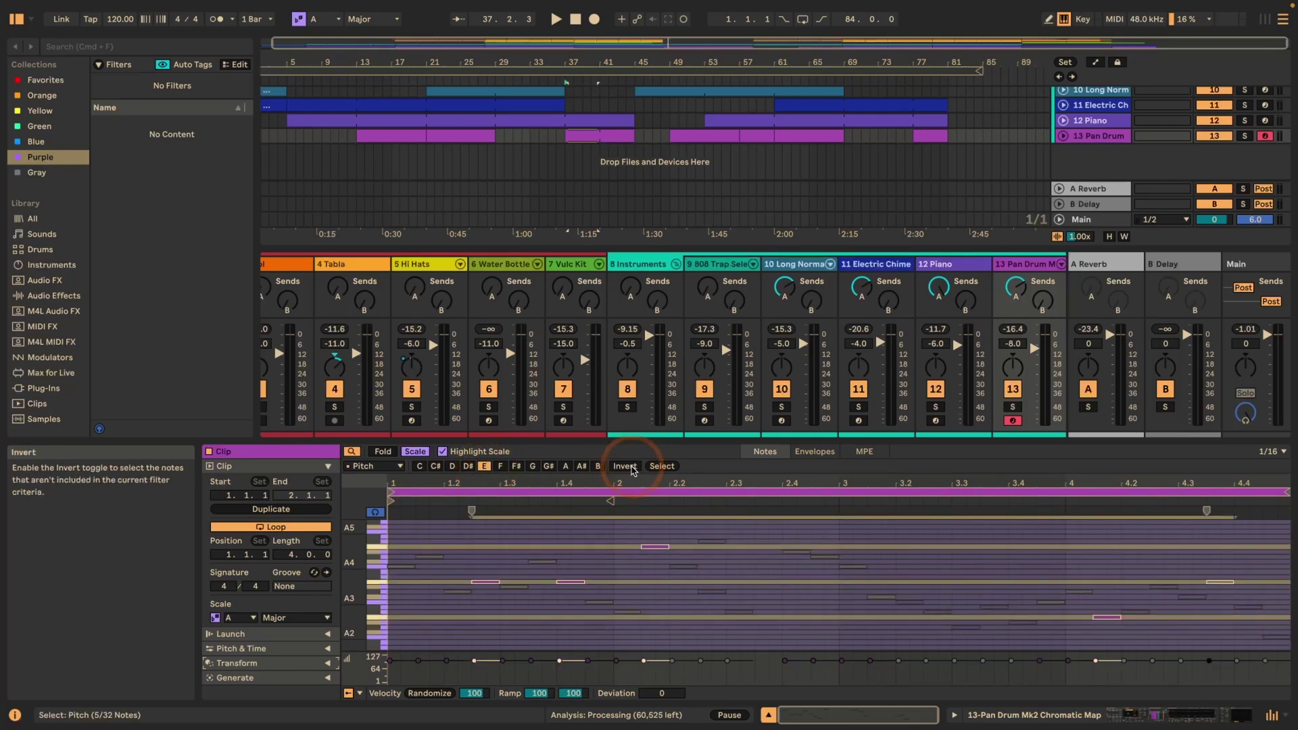
left_click(625, 467)
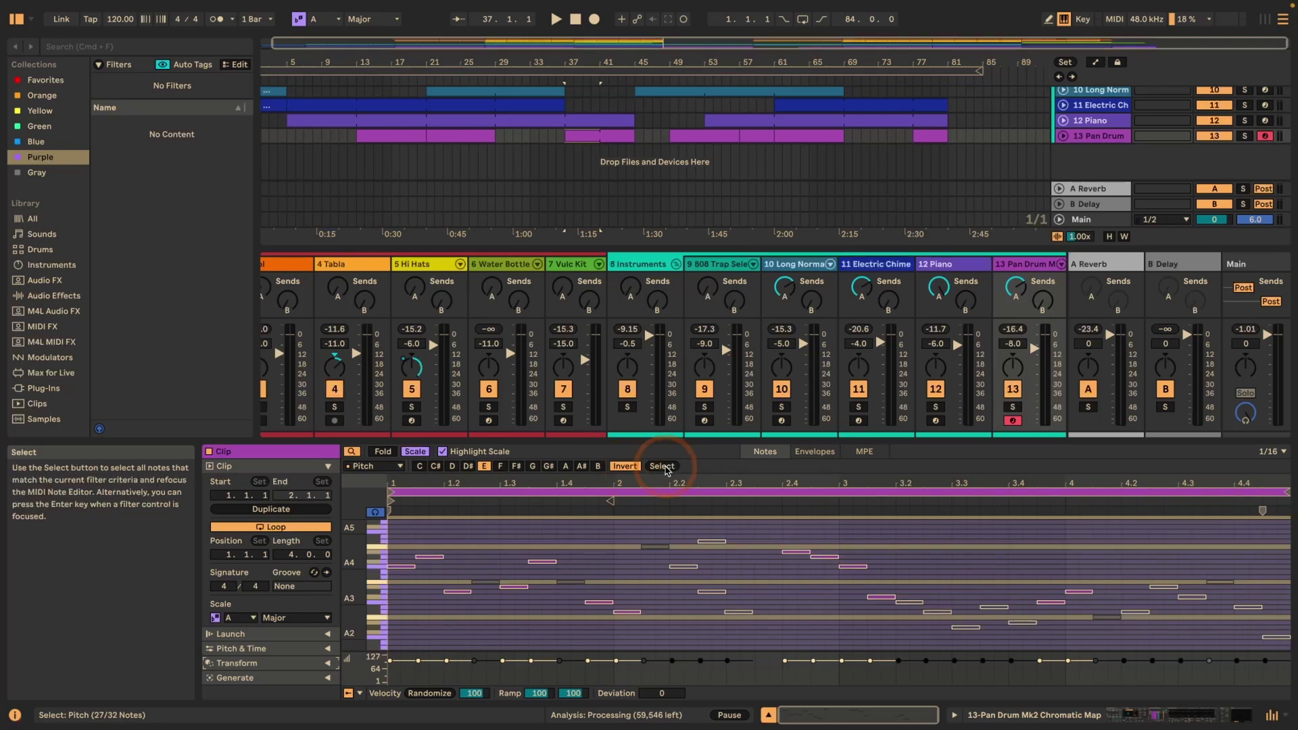
left_click(625, 466)
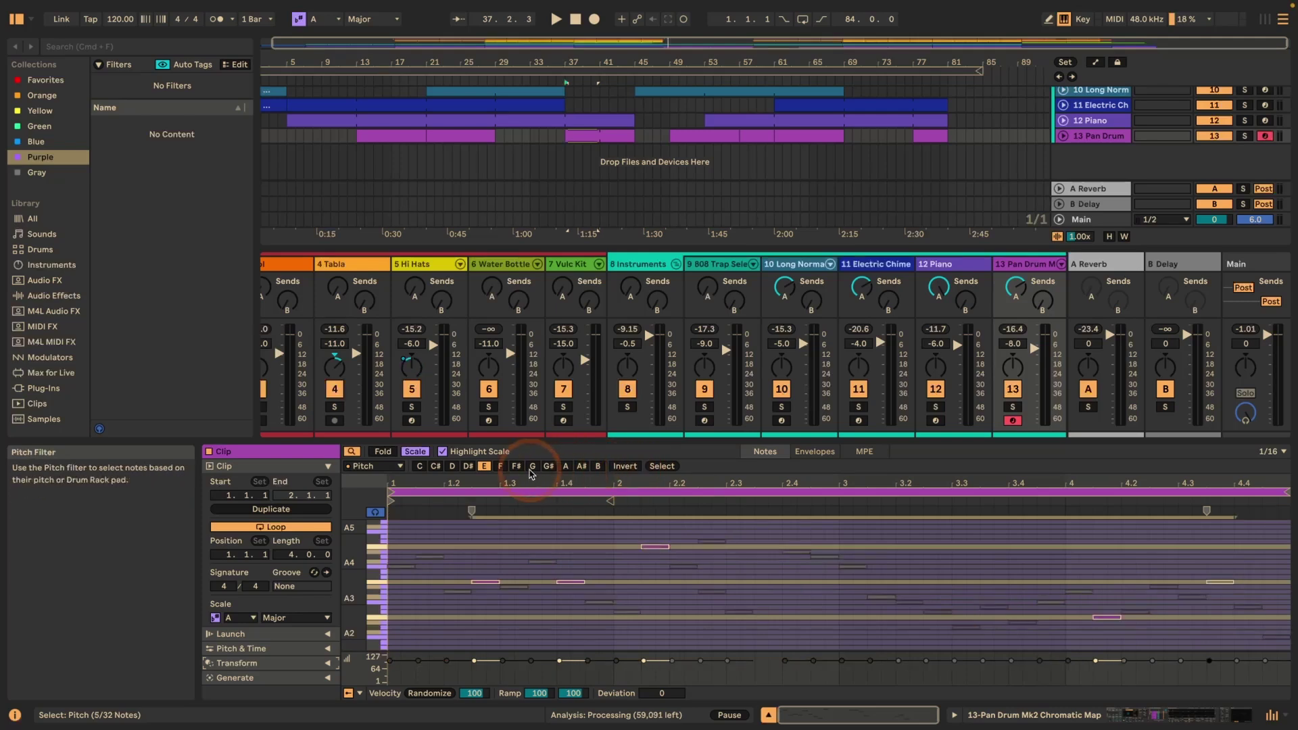
left_click(484, 467)
left_click(375, 467)
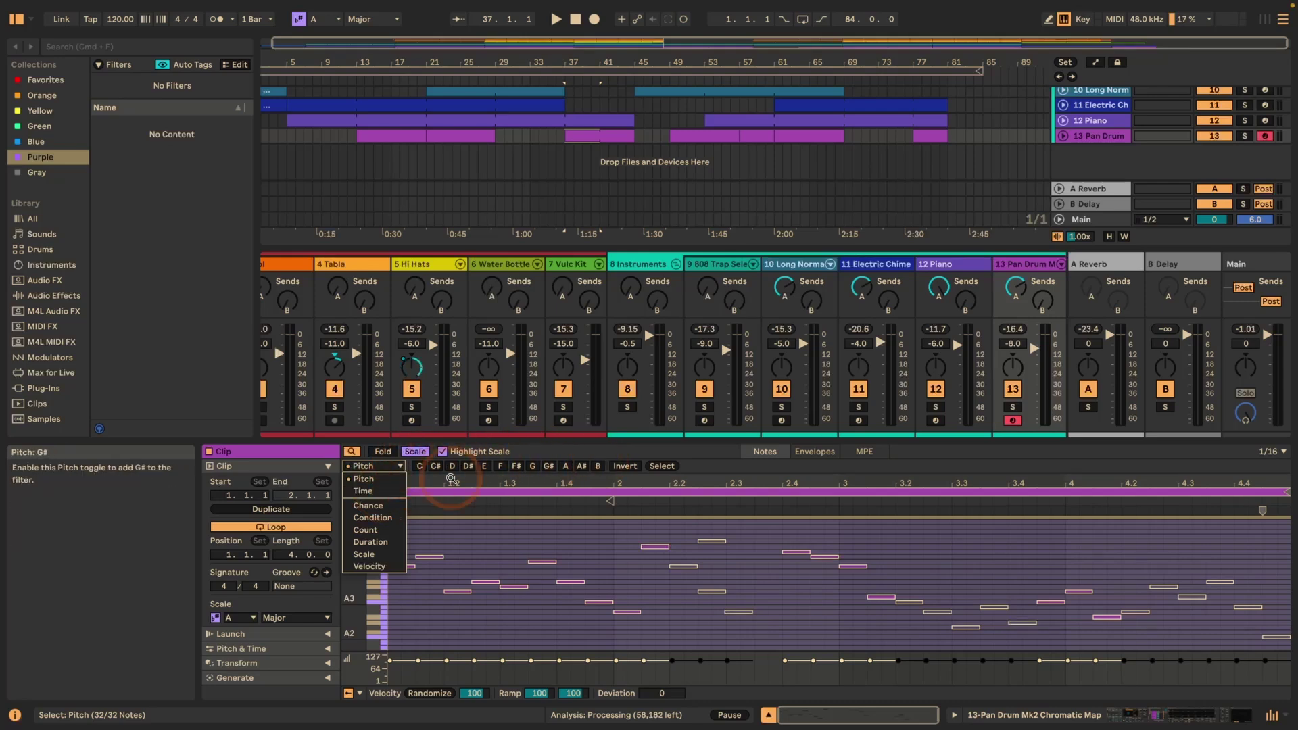
Step: Filter by Time with Repeat 1.0.0 and Length 0.1.3, selecting 17 of 32 notes
left_click(366, 491)
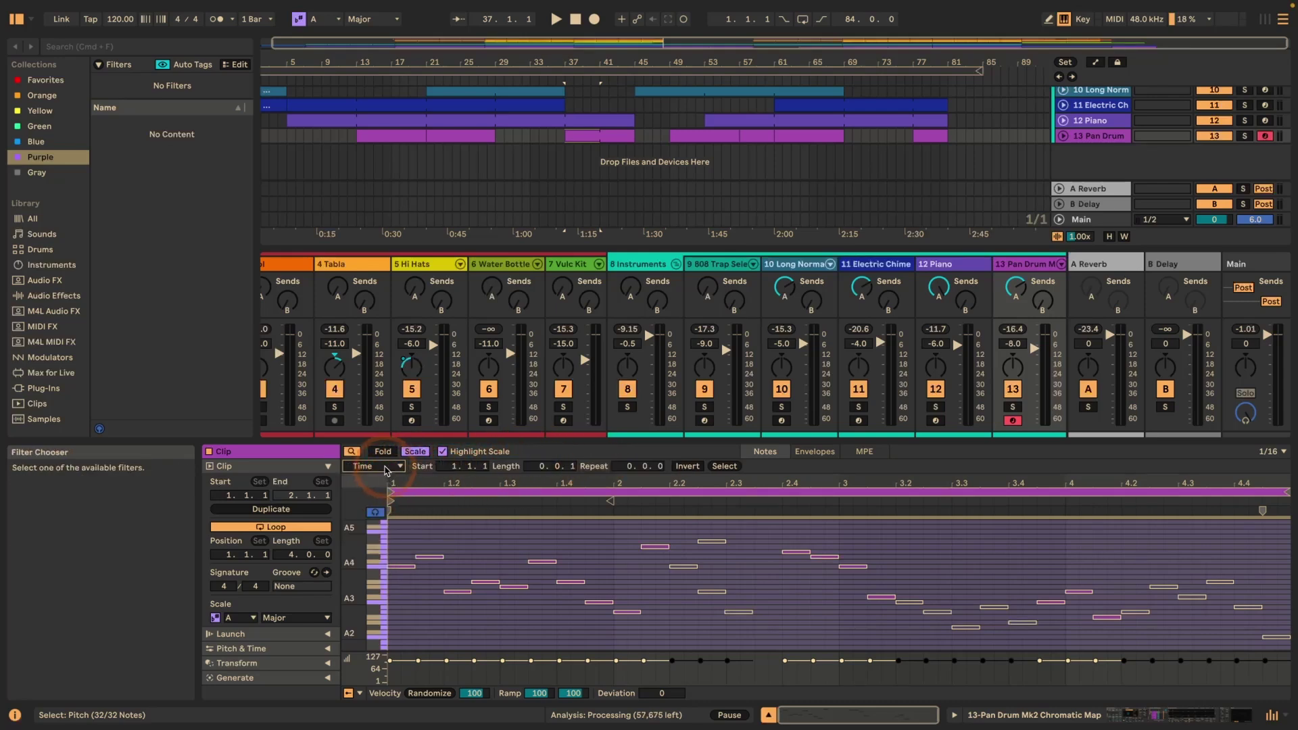
left_click(448, 472)
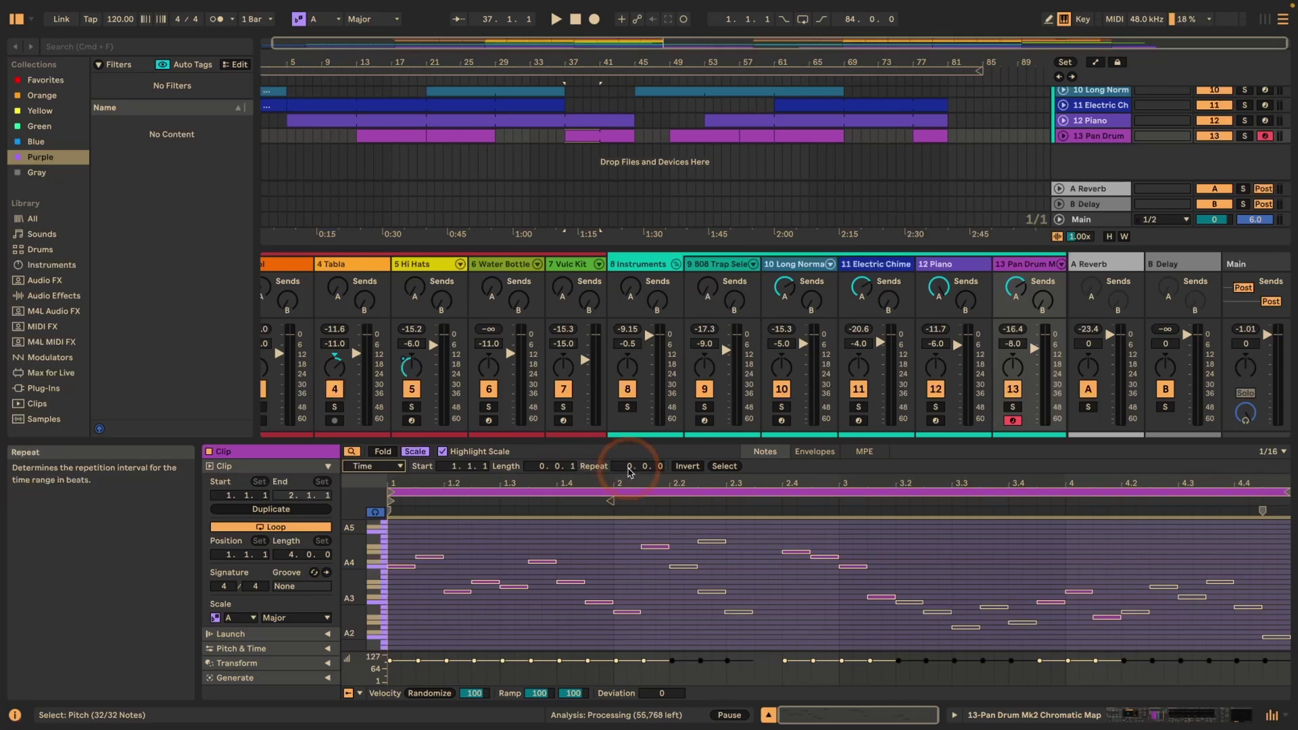
left_click(629, 467)
type("1")
key("Return")
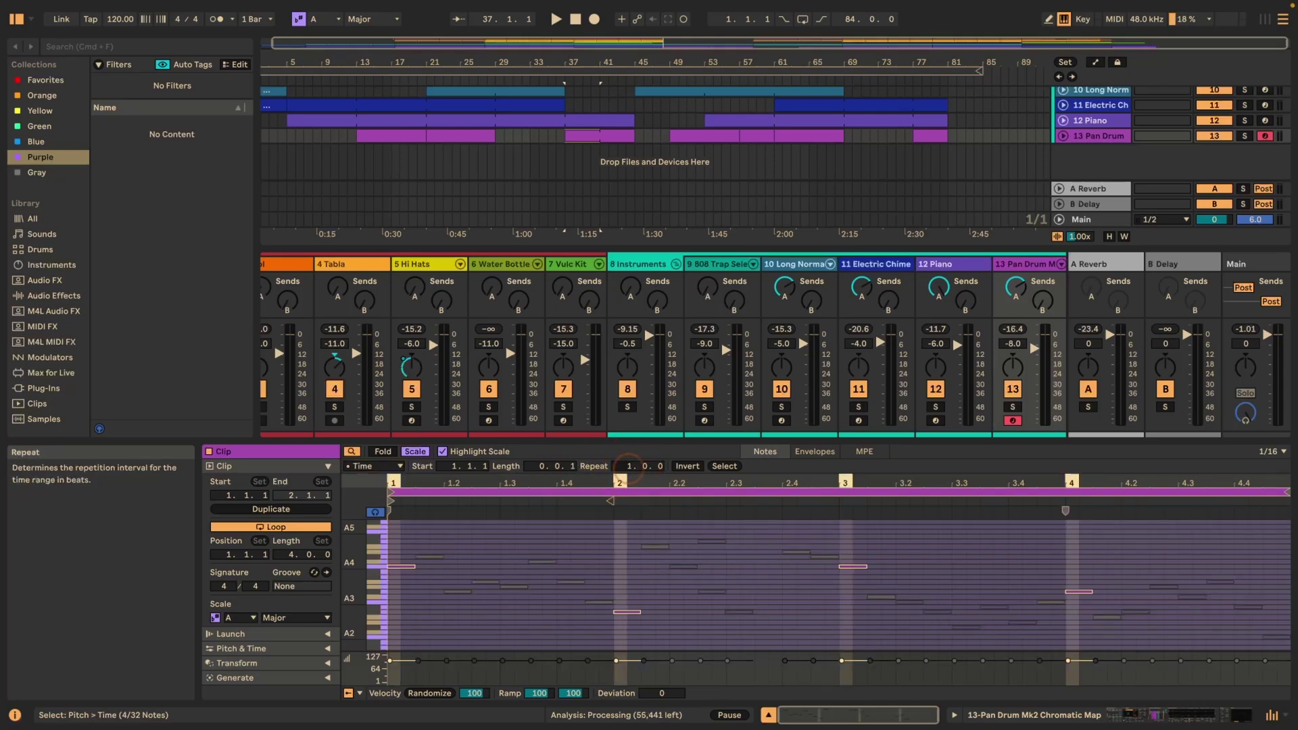
left_click(394, 570)
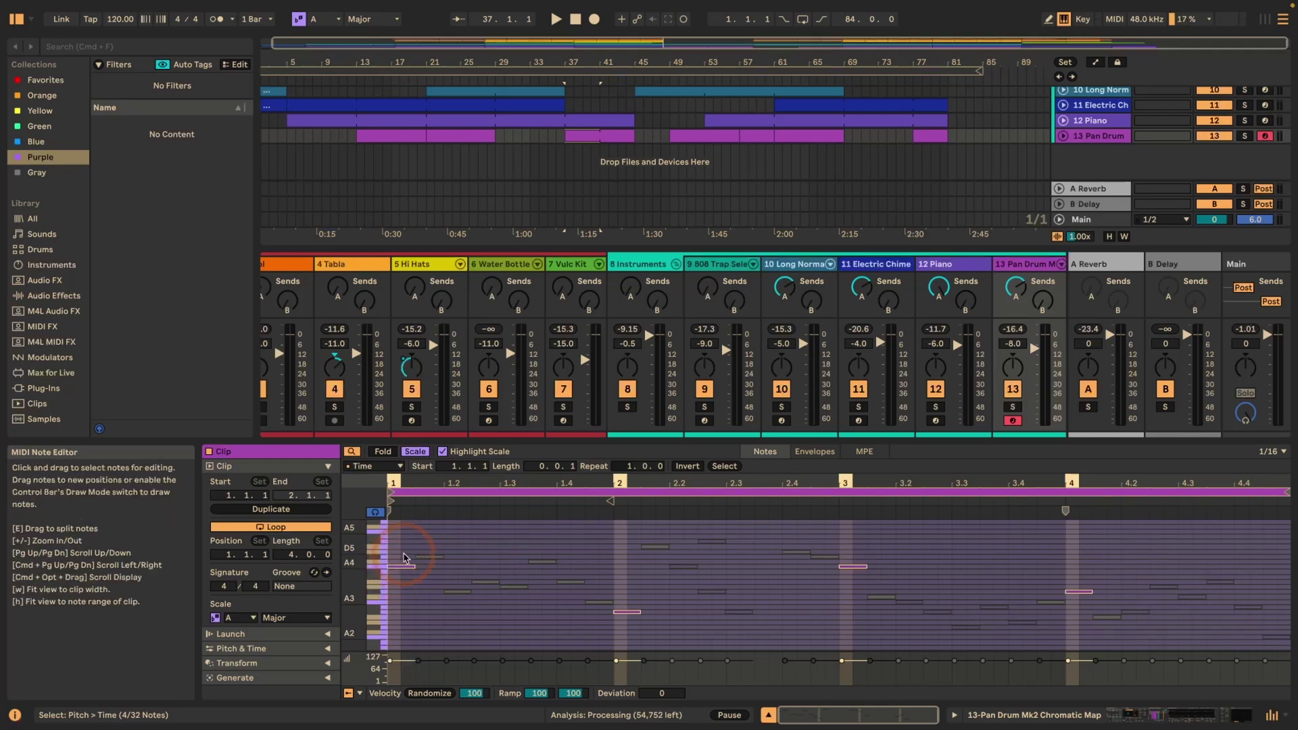
left_click(855, 568)
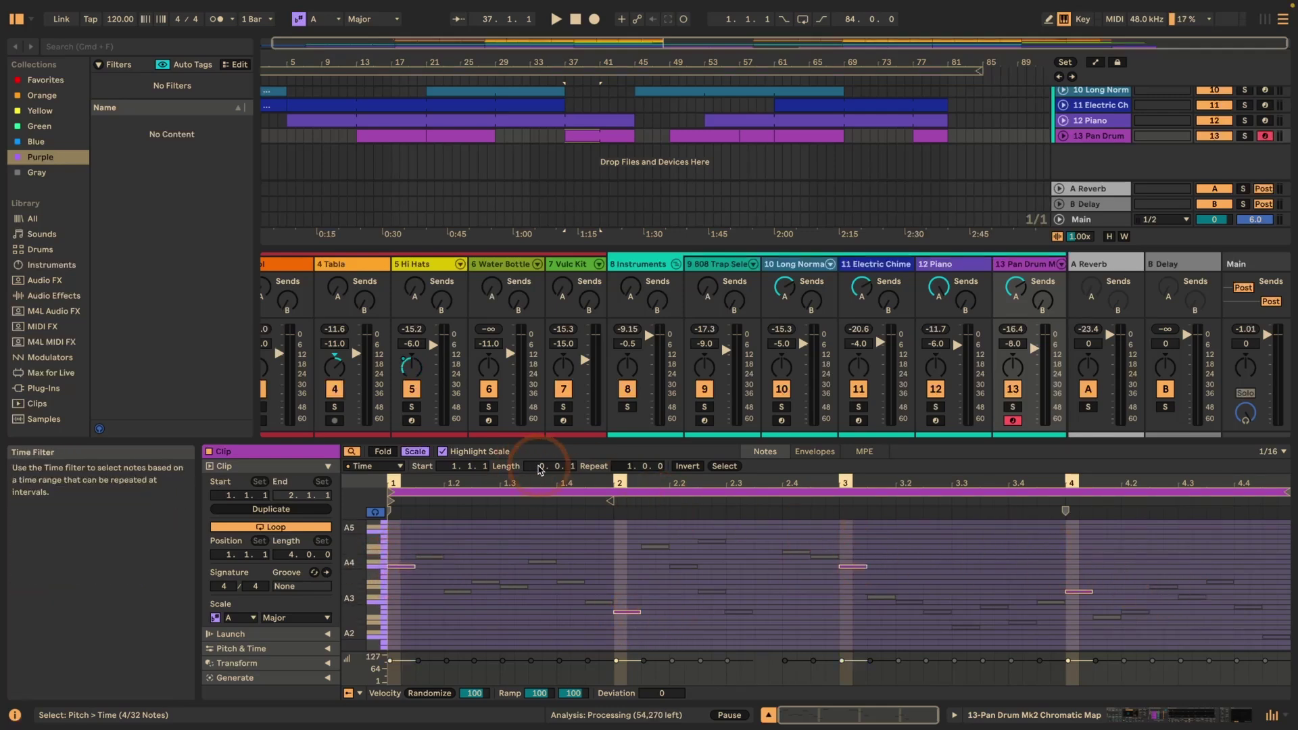
left_click_drag(572, 466, 575, 462)
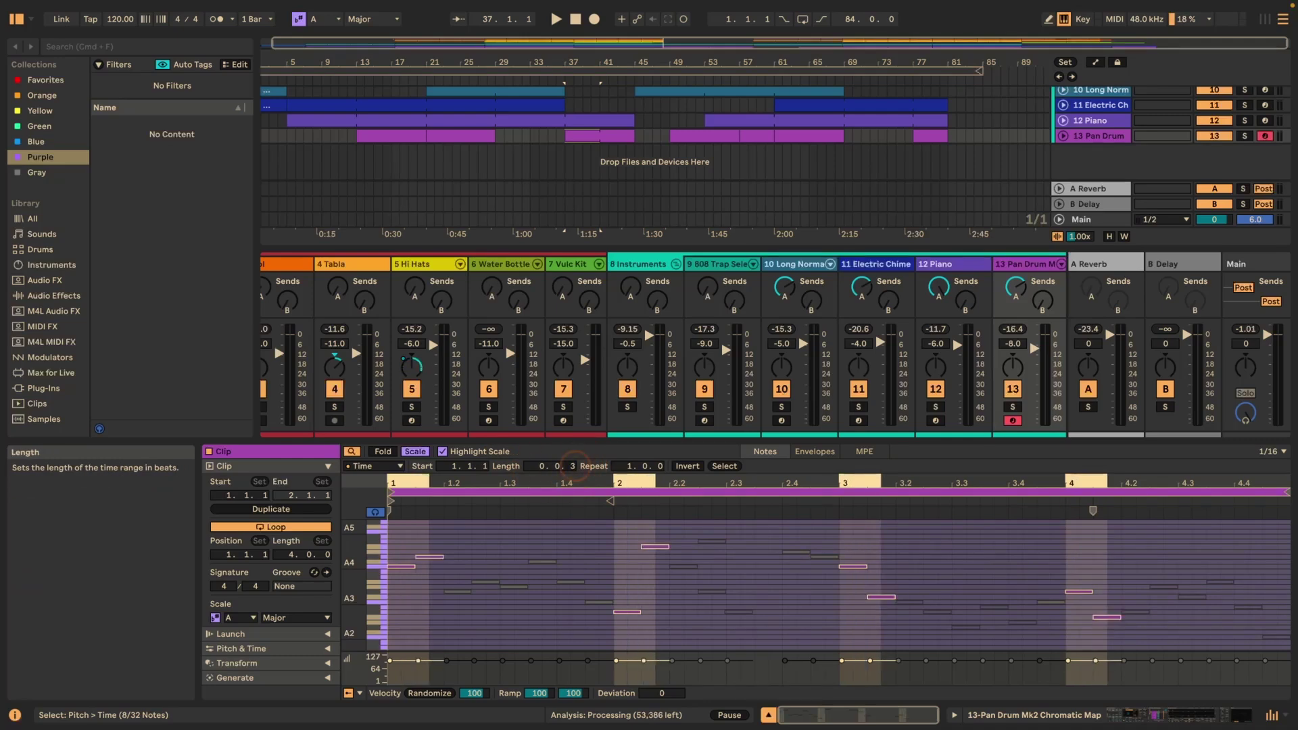
left_click_drag(575, 466, 574, 460)
left_click(687, 467)
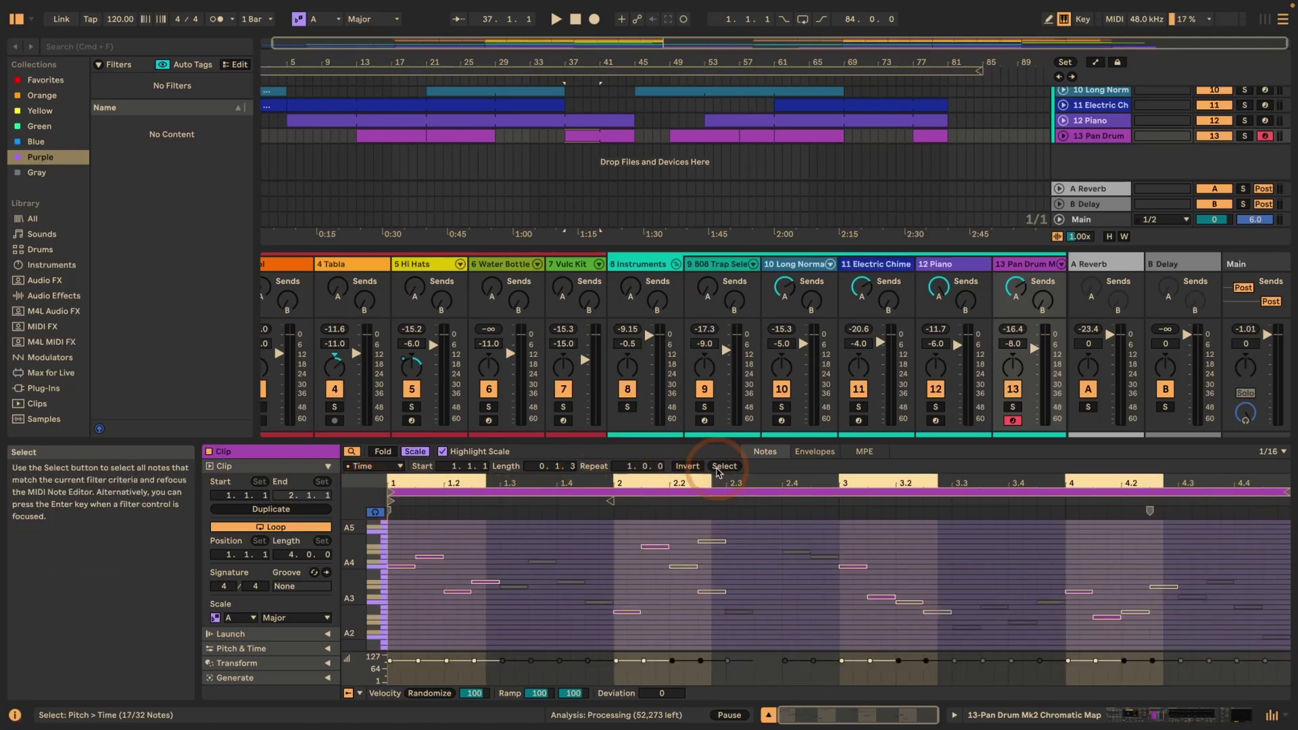
Step: Replace the Time filter with a Chance filter whose maximum is 35%
left_click(344, 473)
left_click(369, 466)
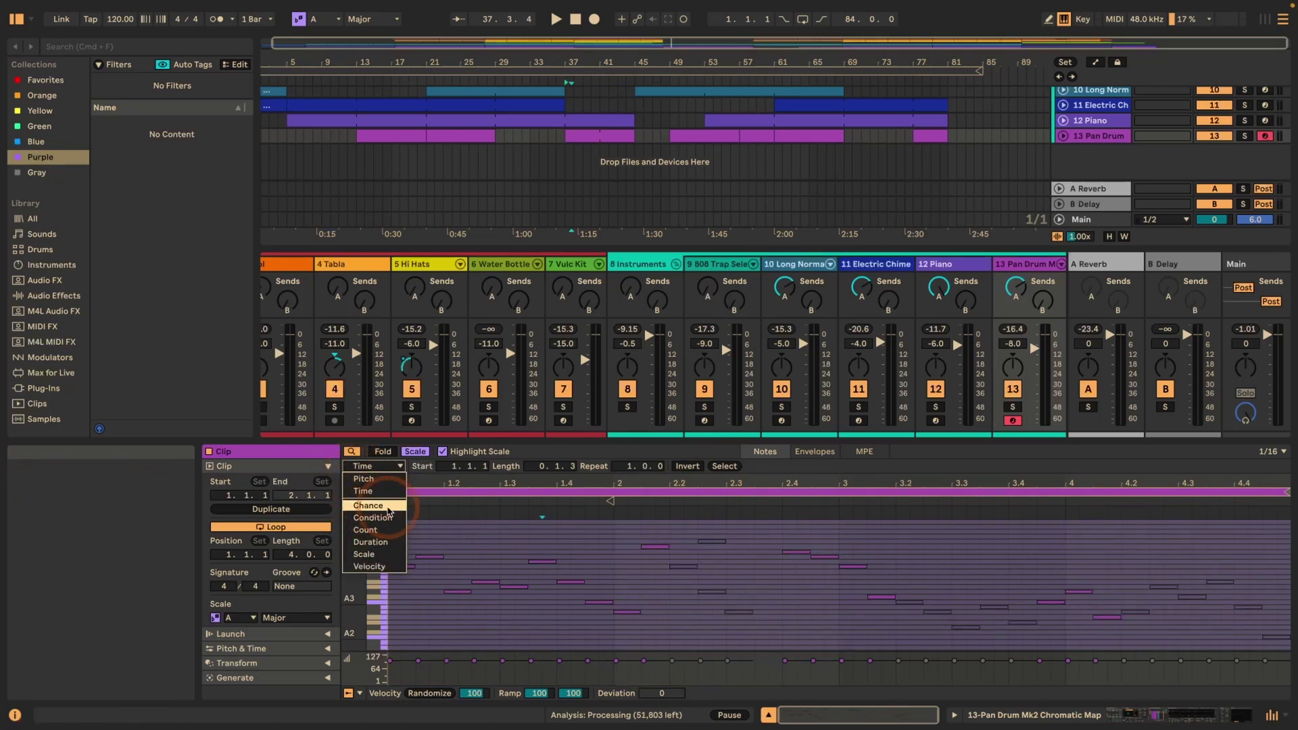
left_click(390, 509)
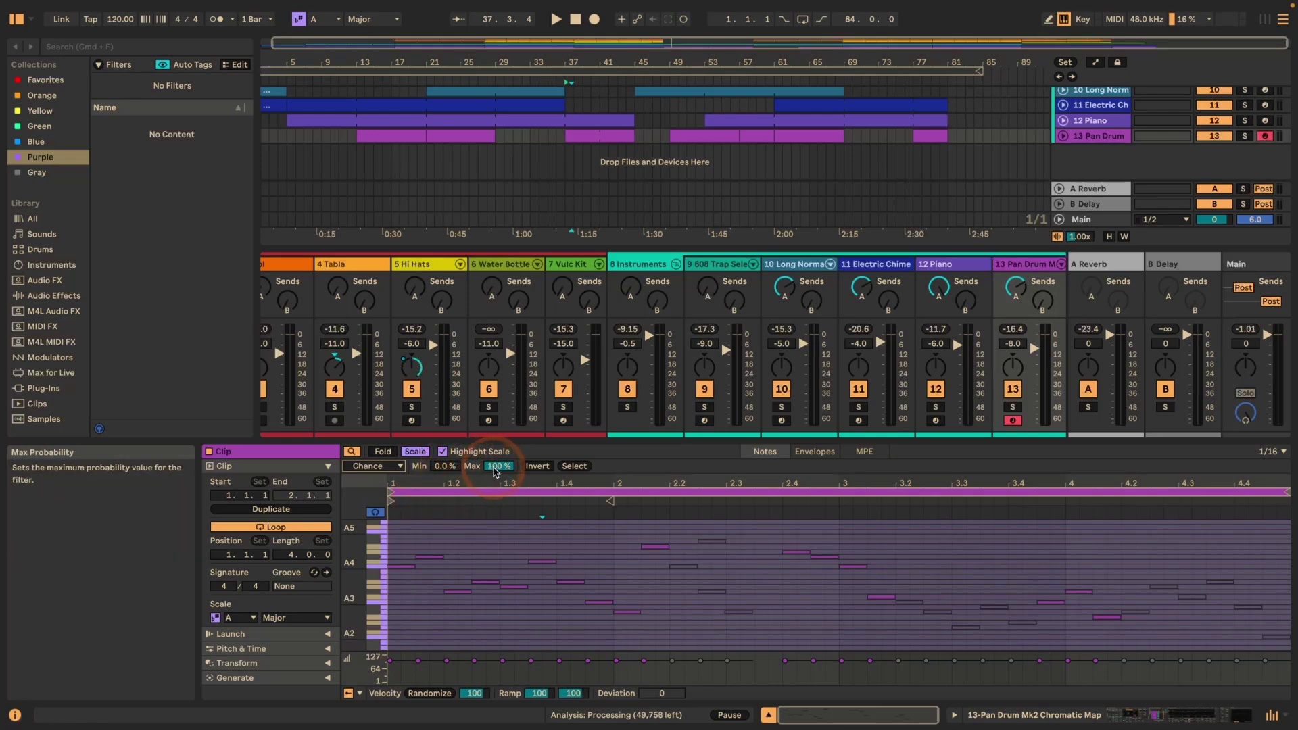
left_click_drag(498, 466, 496, 471)
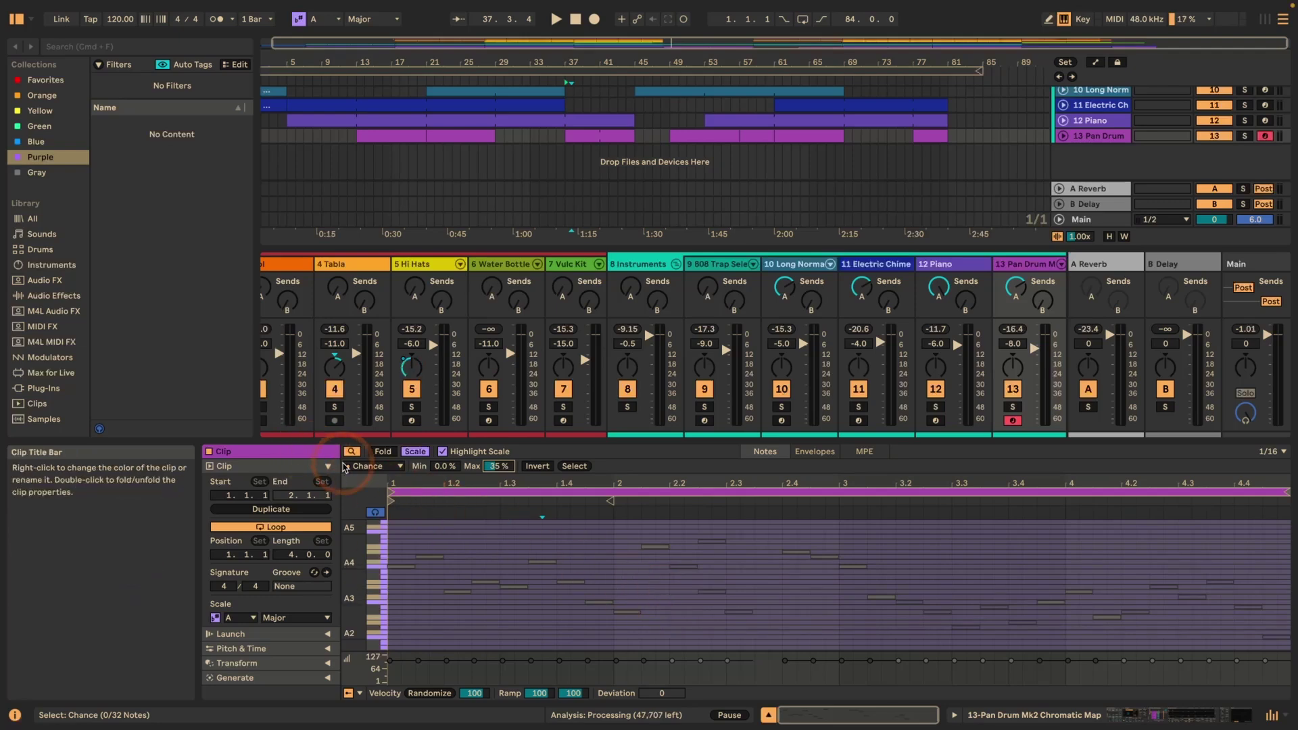
Step: Switch the note filter to Condition (Active) with Invert turned on
left_click(371, 466)
left_click(374, 524)
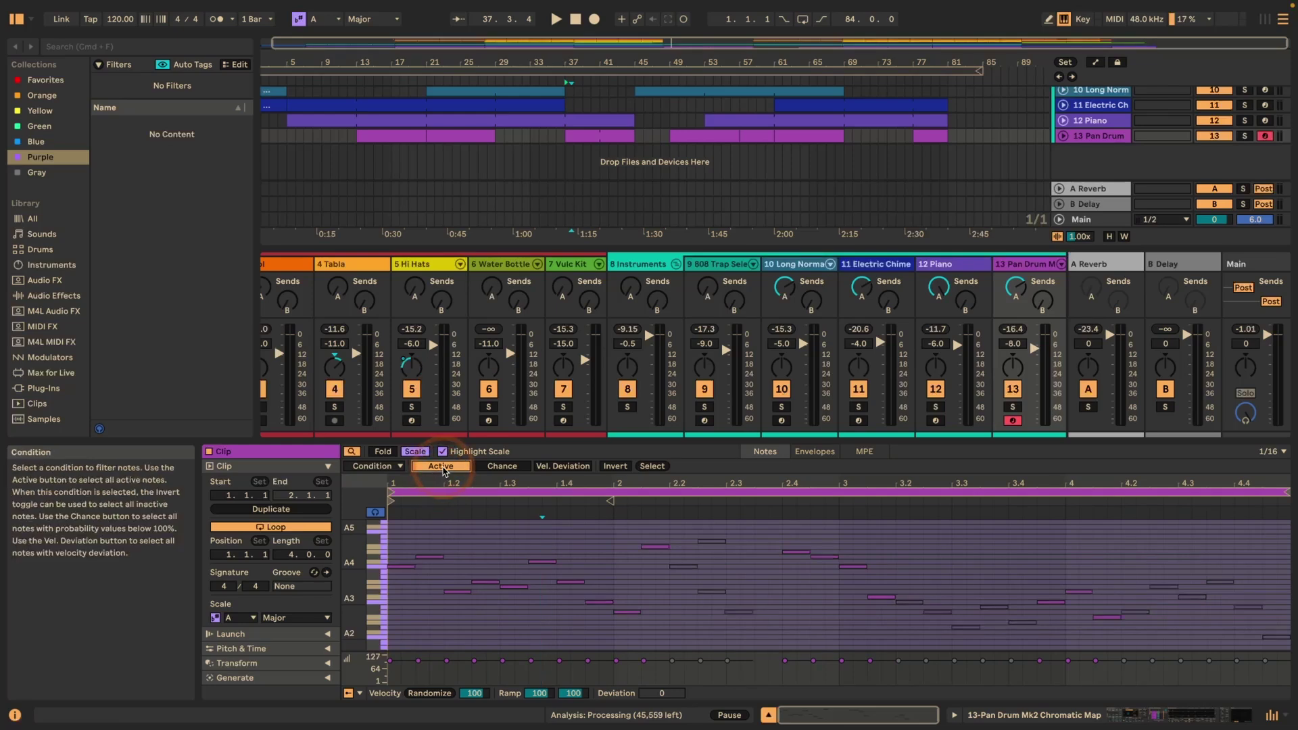
left_click(616, 467)
left_click(708, 556)
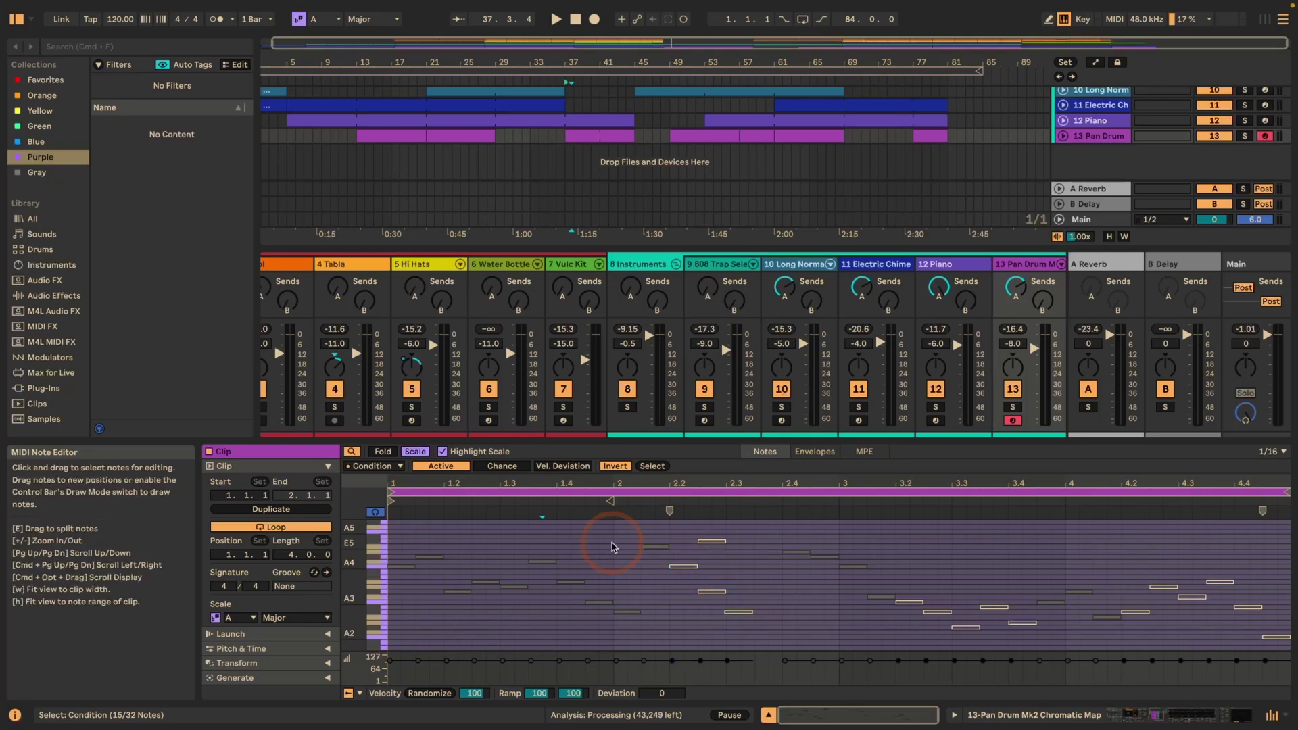
Step: Deactivate the filtered notes with 0, deselect, then undo to restore the selection
key("0")
left_click(680, 636)
key("super+z")
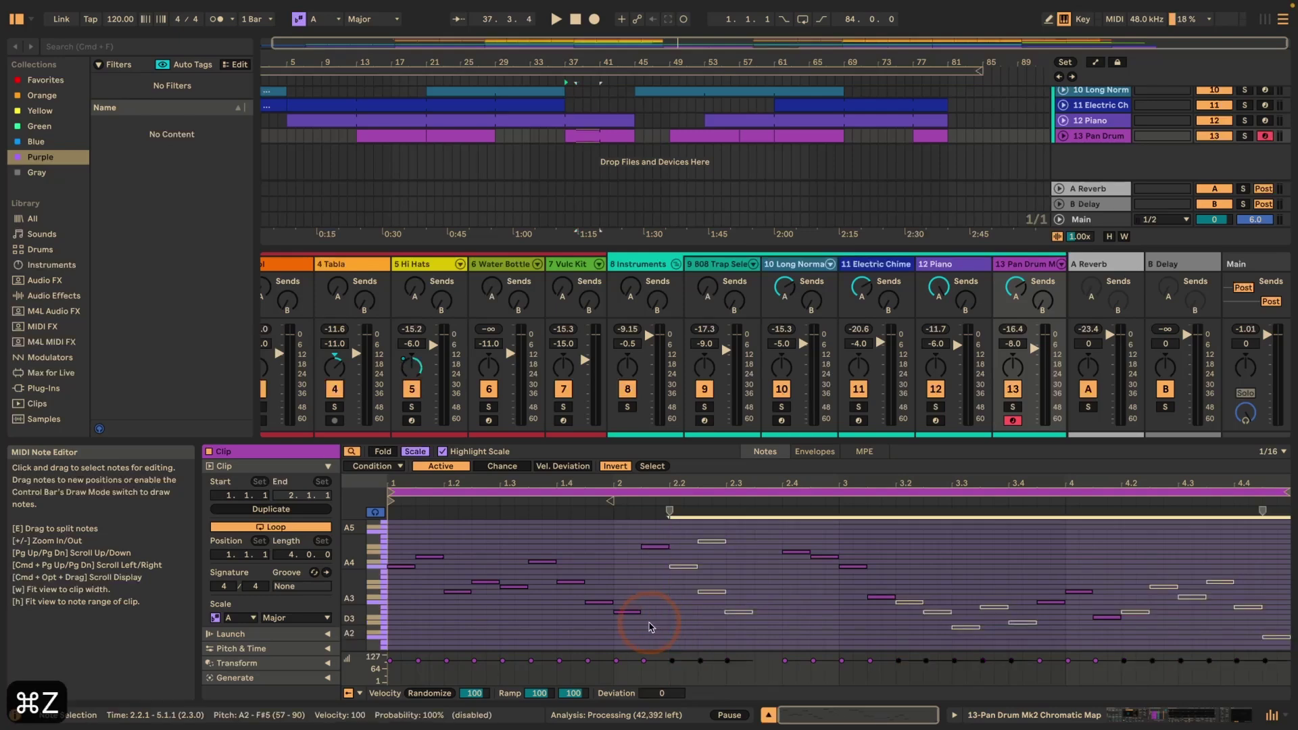
Step: Try the Chance and Vel. Deviation conditions, then bring up the note filter list
left_click(502, 467)
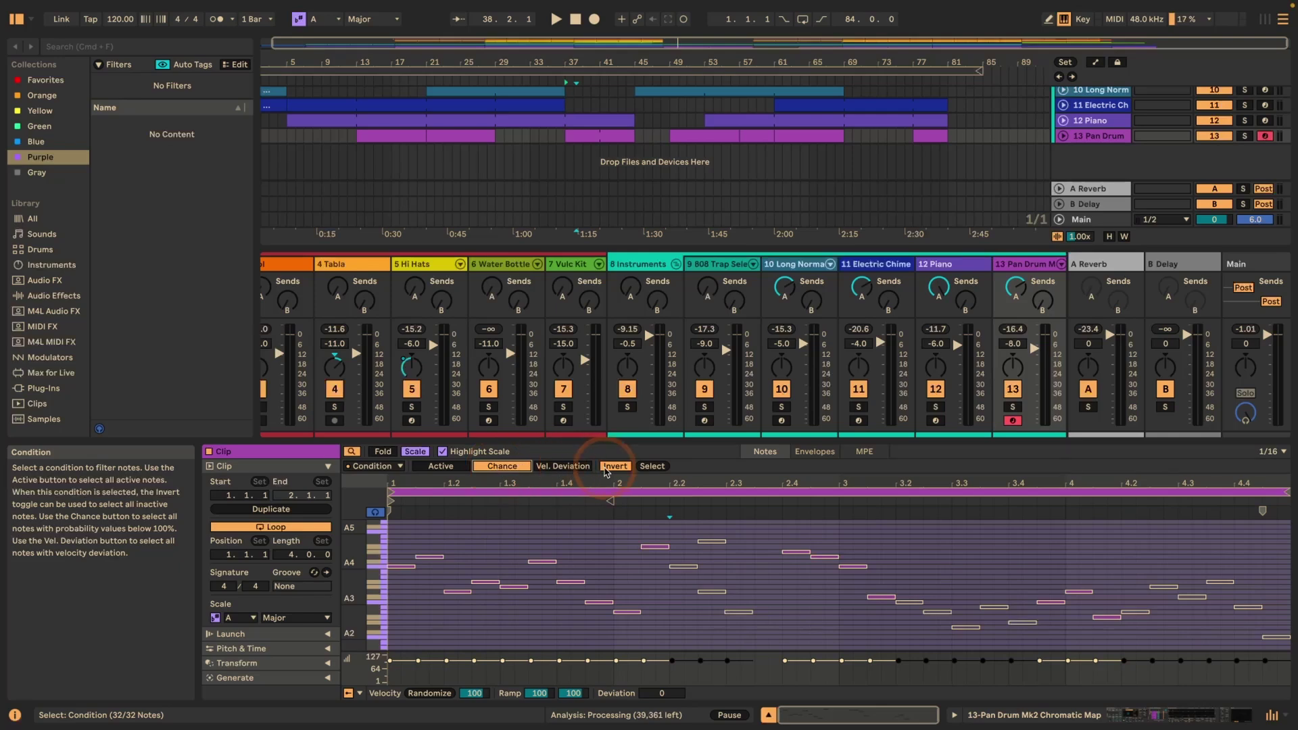
left_click(583, 468)
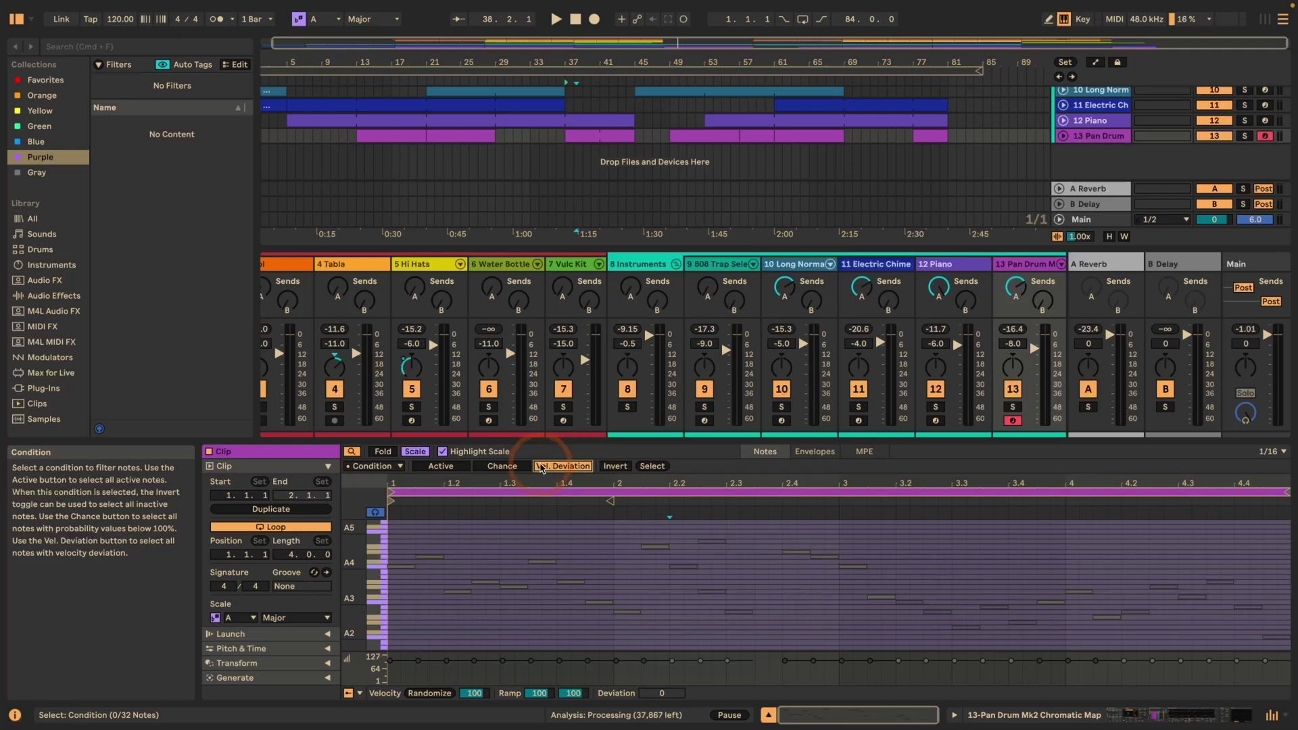
left_click(373, 466)
Step: Switch to the Count filter, set Every 2 and Offset 2, and select matching notes
left_click(367, 532)
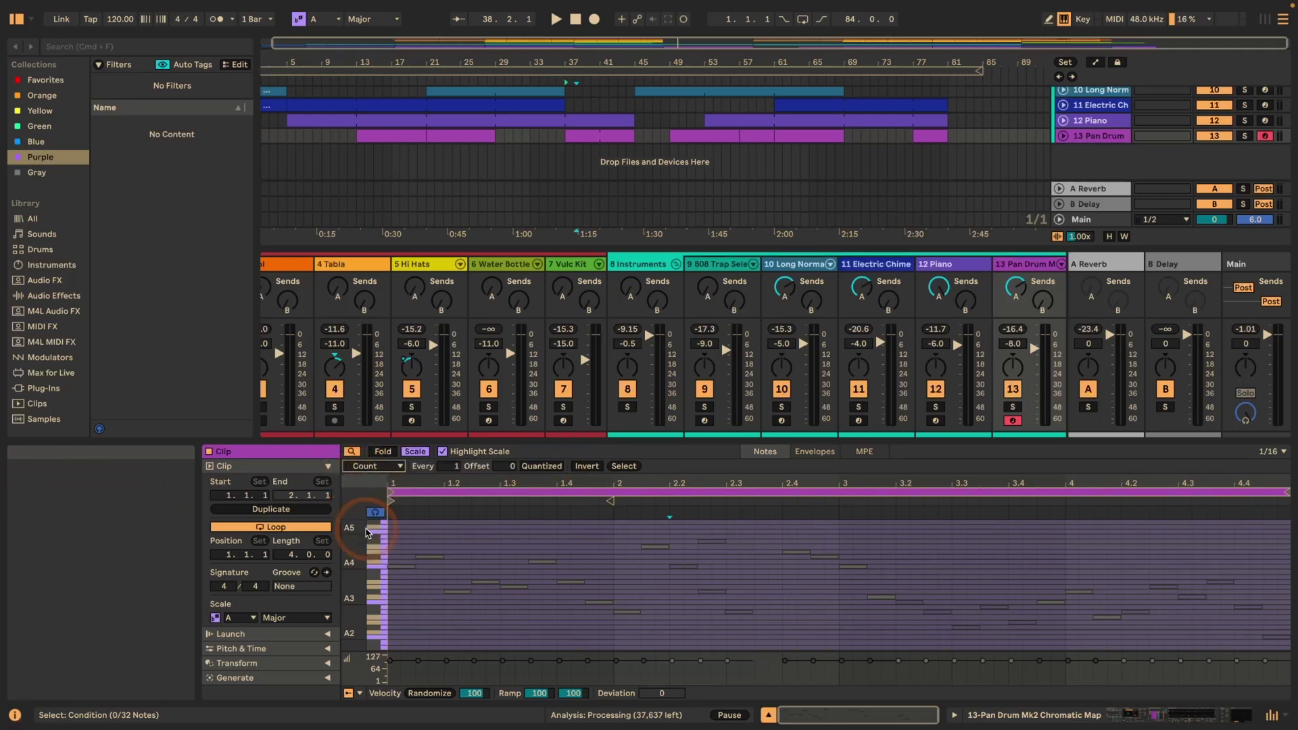
left_click(458, 466)
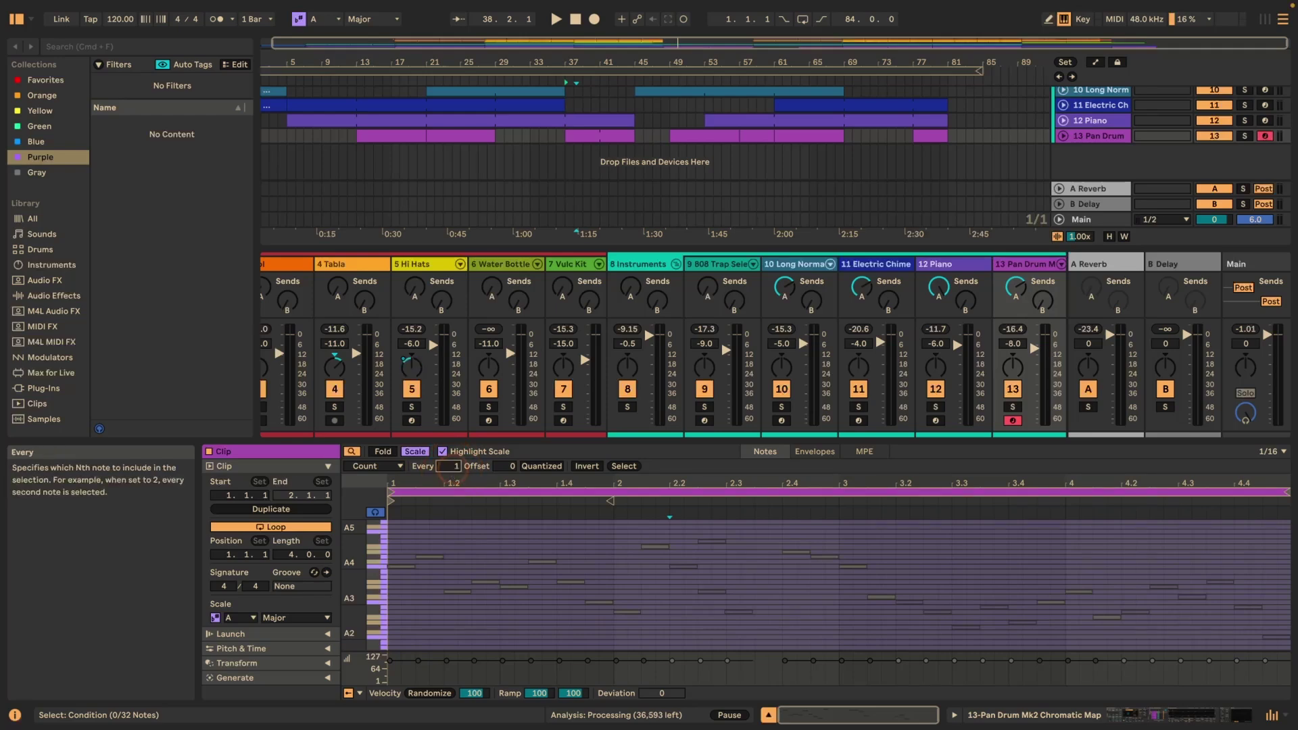
left_click_drag(451, 476, 505, 472)
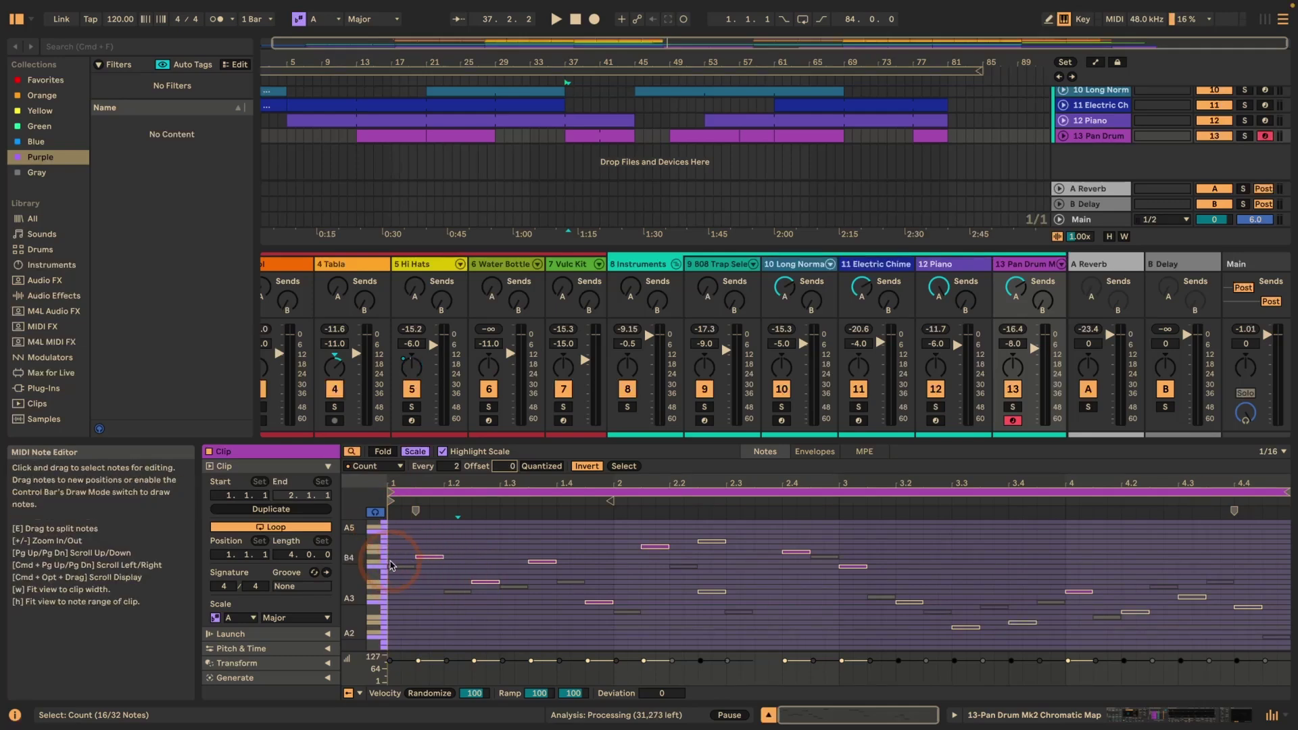
scroll(390, 565, "up", 4)
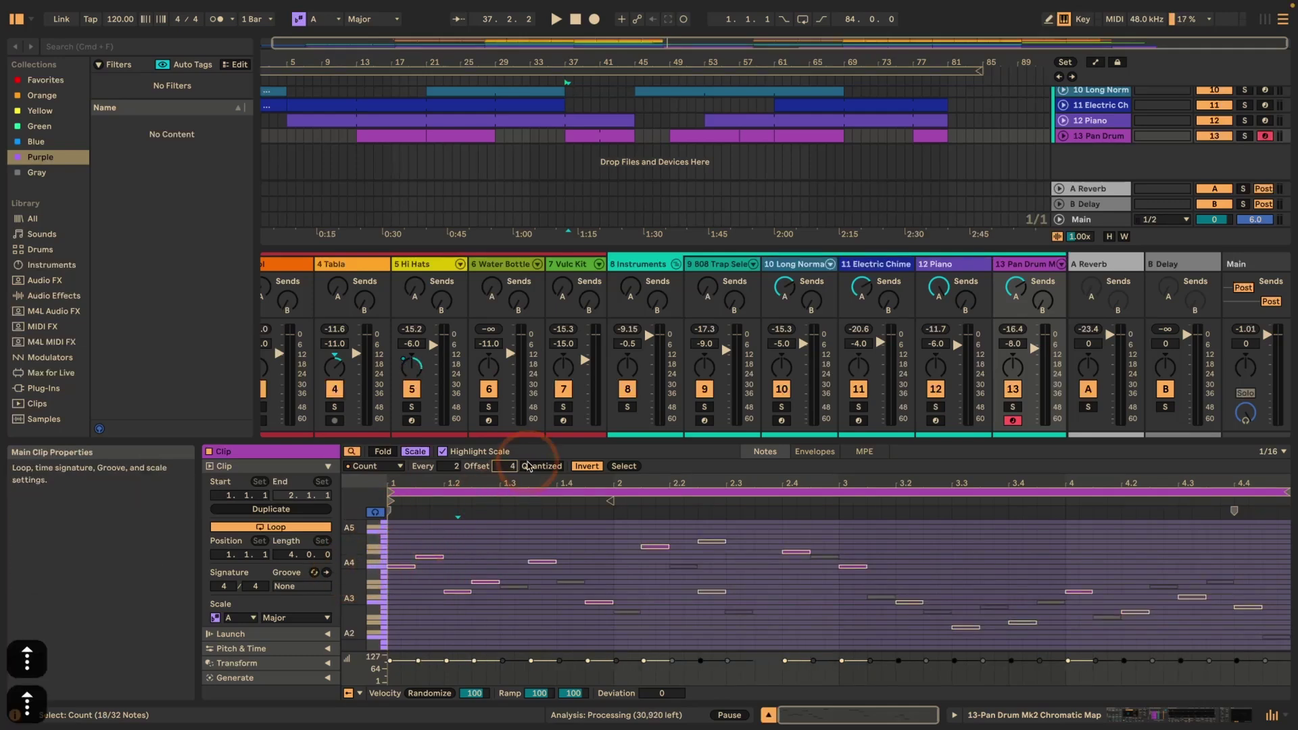
scroll(504, 466, "down", 2)
left_click(471, 571)
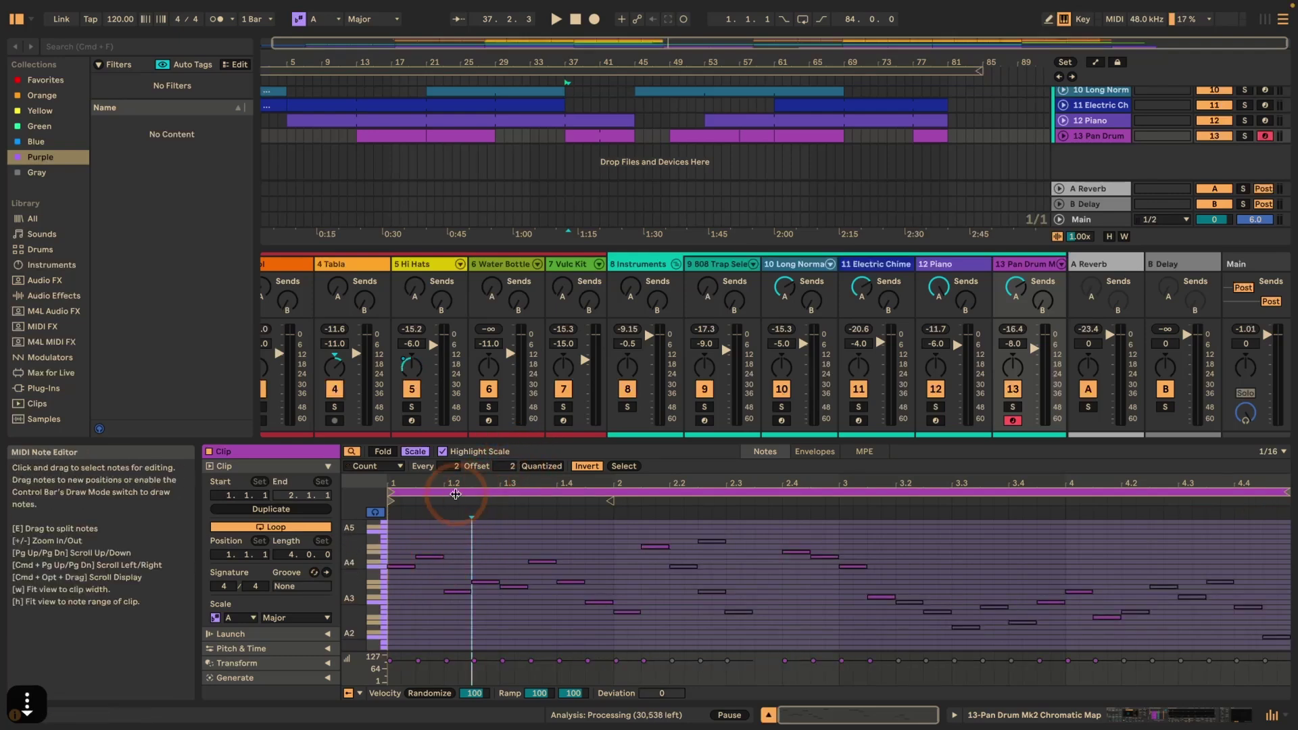
left_click(450, 466)
left_click(550, 468)
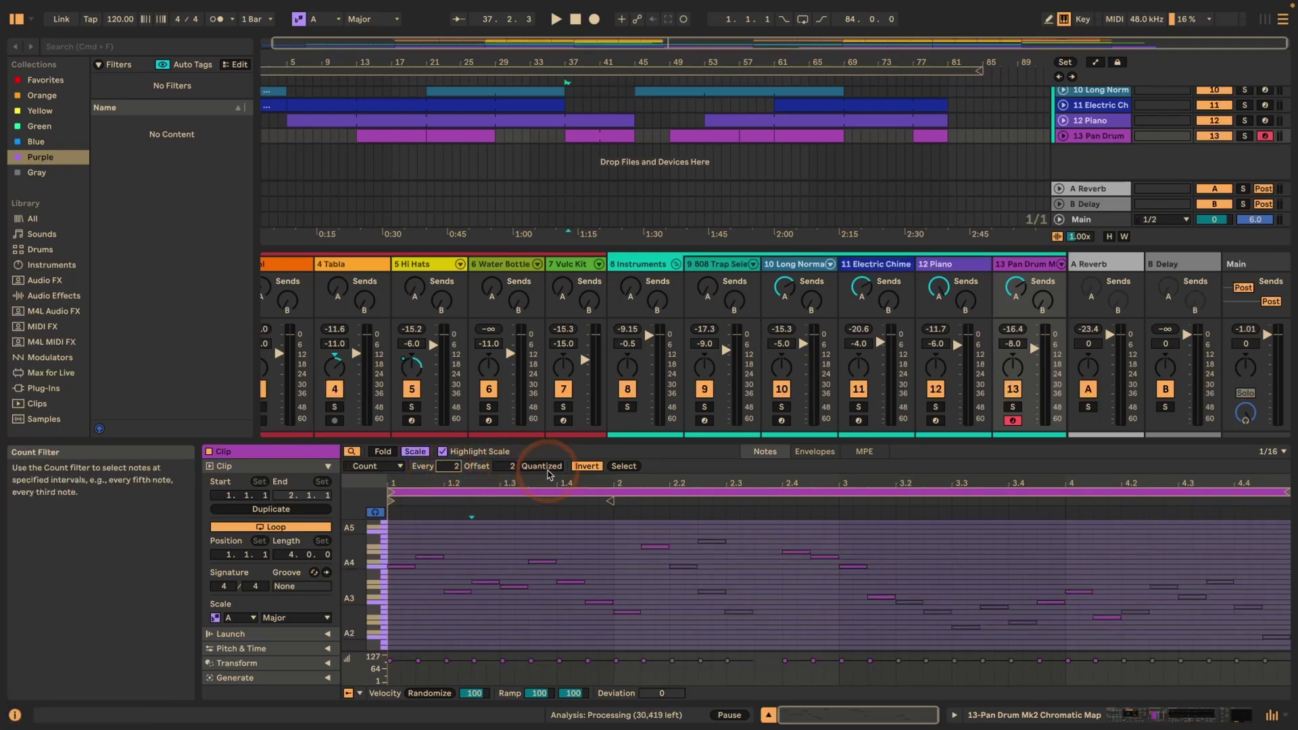
left_click(622, 467)
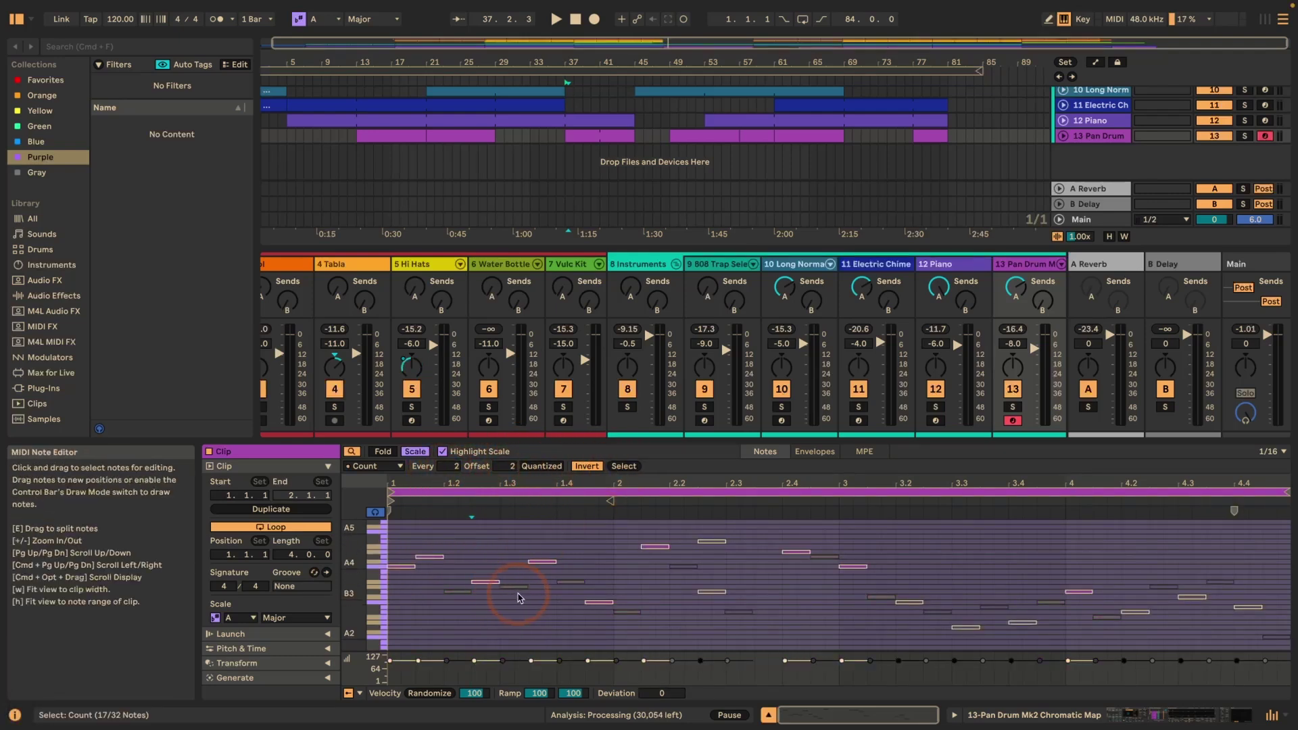
Step: Shift the selected notes up two scale steps, then undo the move
key("Up")
key("Up")
key("Up")
key("Up")
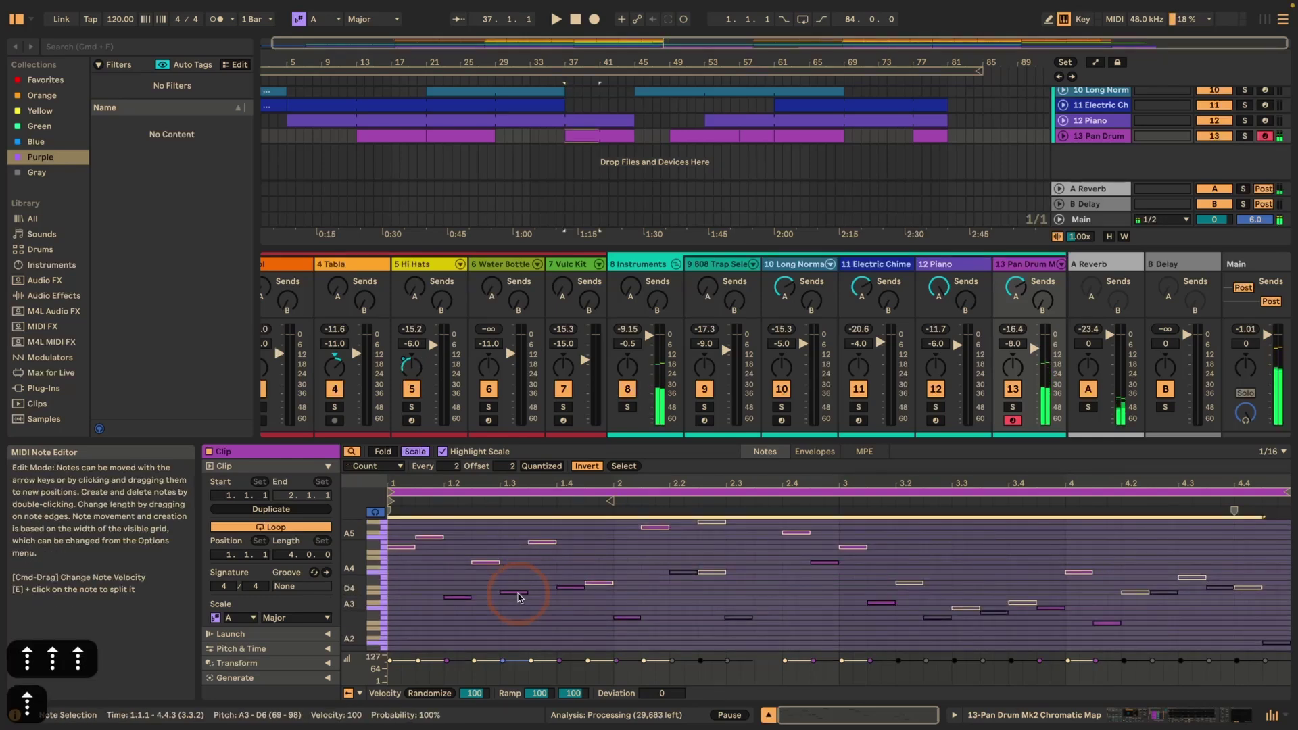
key("Up")
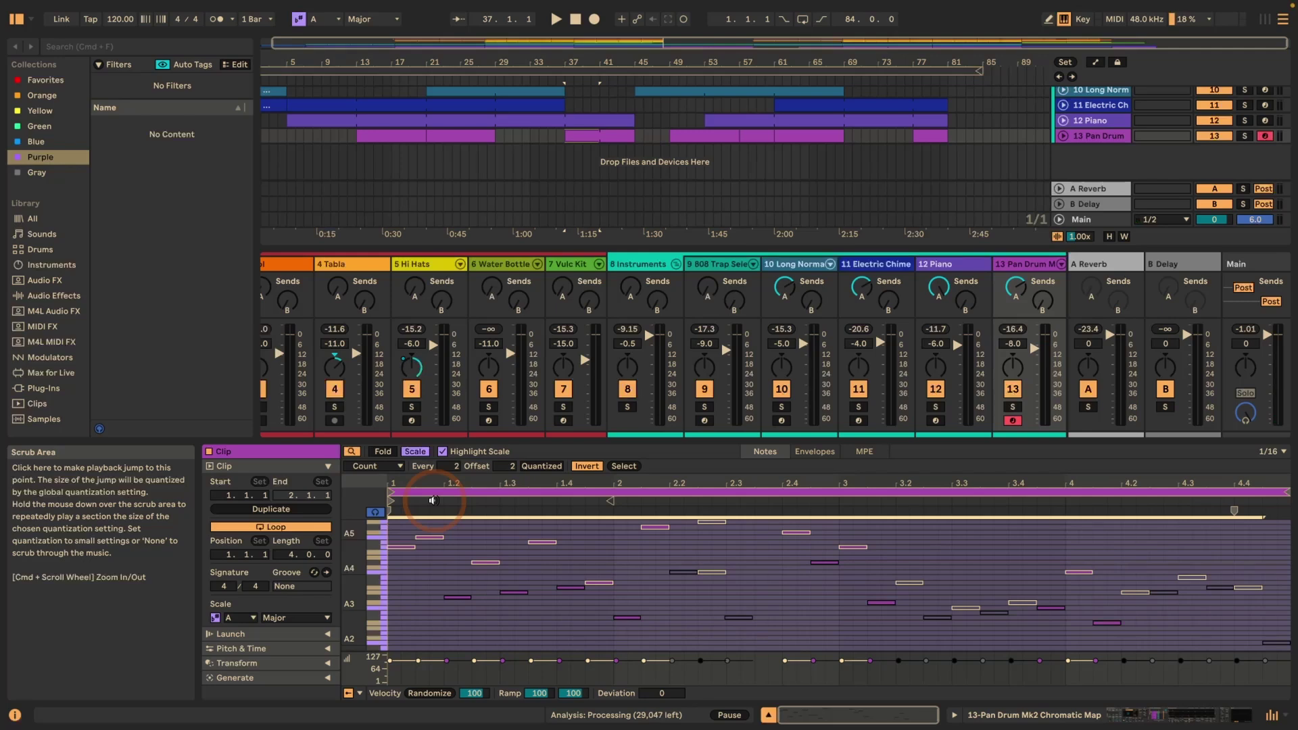
key("super+z")
key("super+z")
key("super+z")
key("super+z")
key("super+z")
key("super+z")
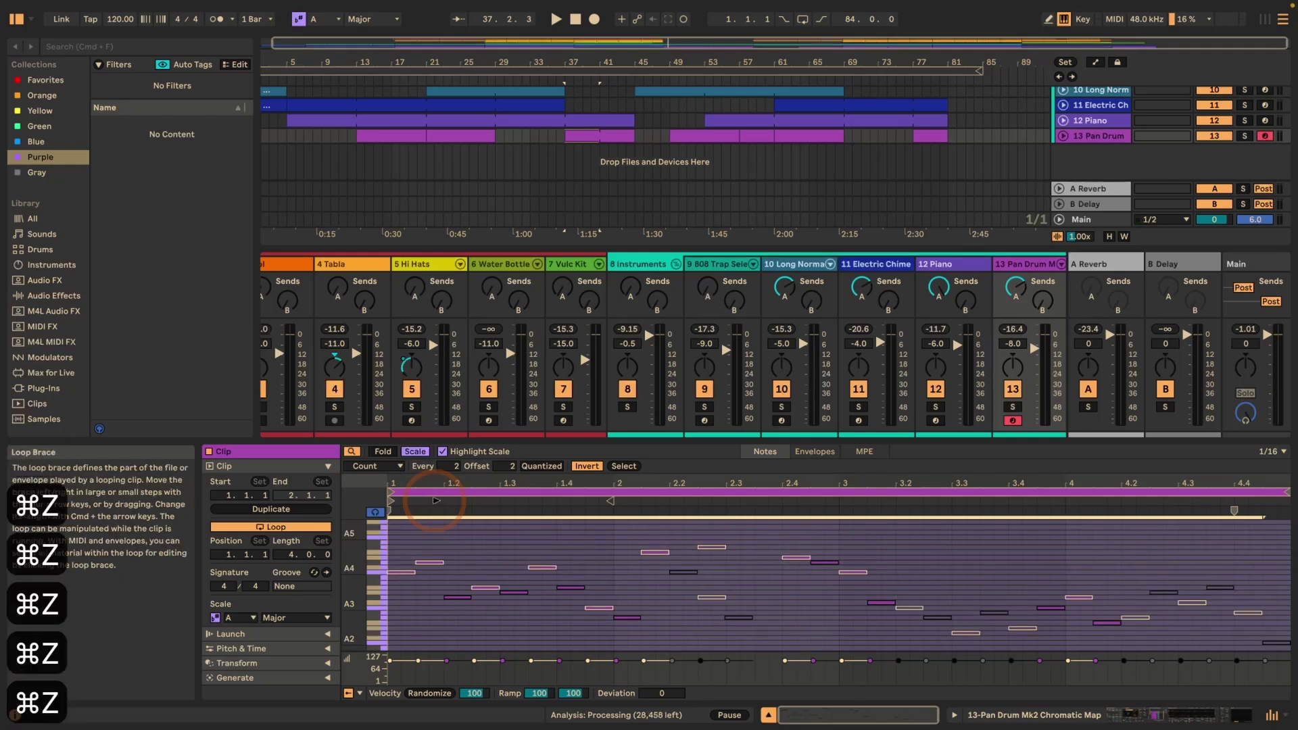
Step: Switch to the Duration filter, select matching notes, and raise the maximum duration to include all 32
left_click(374, 466)
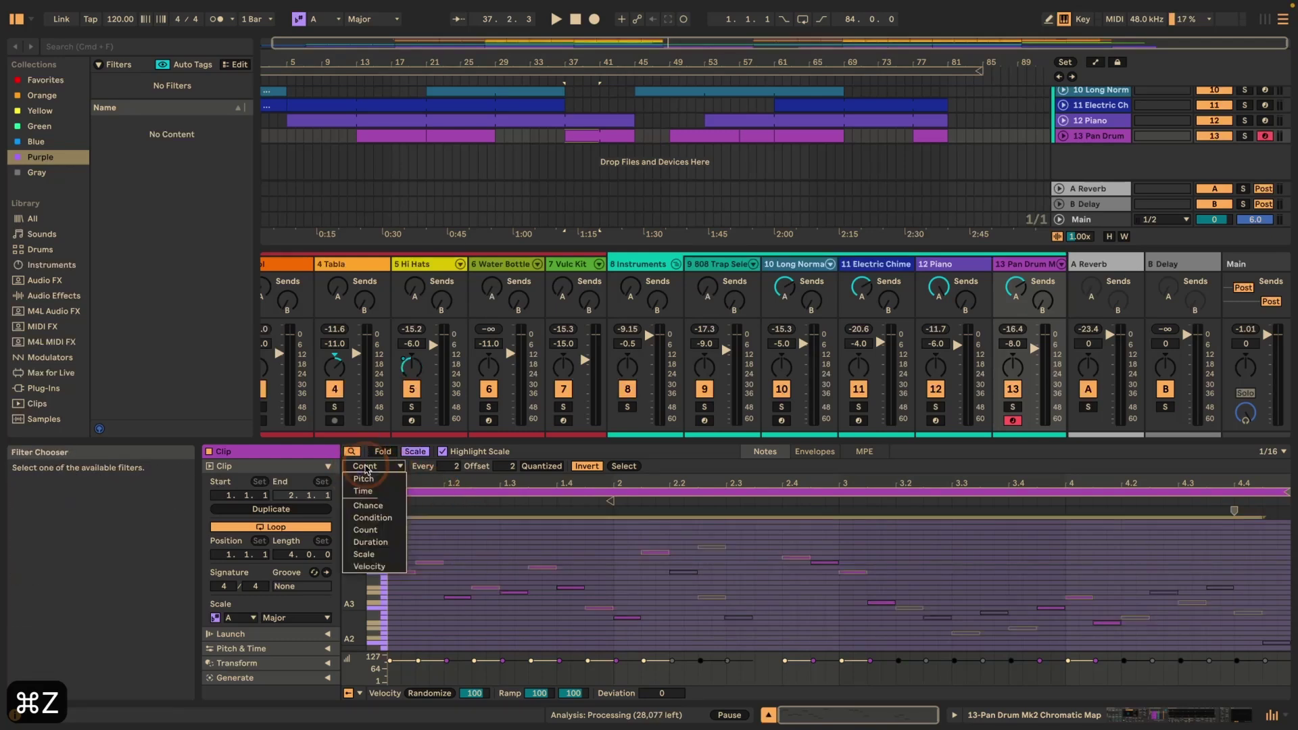
left_click(380, 545)
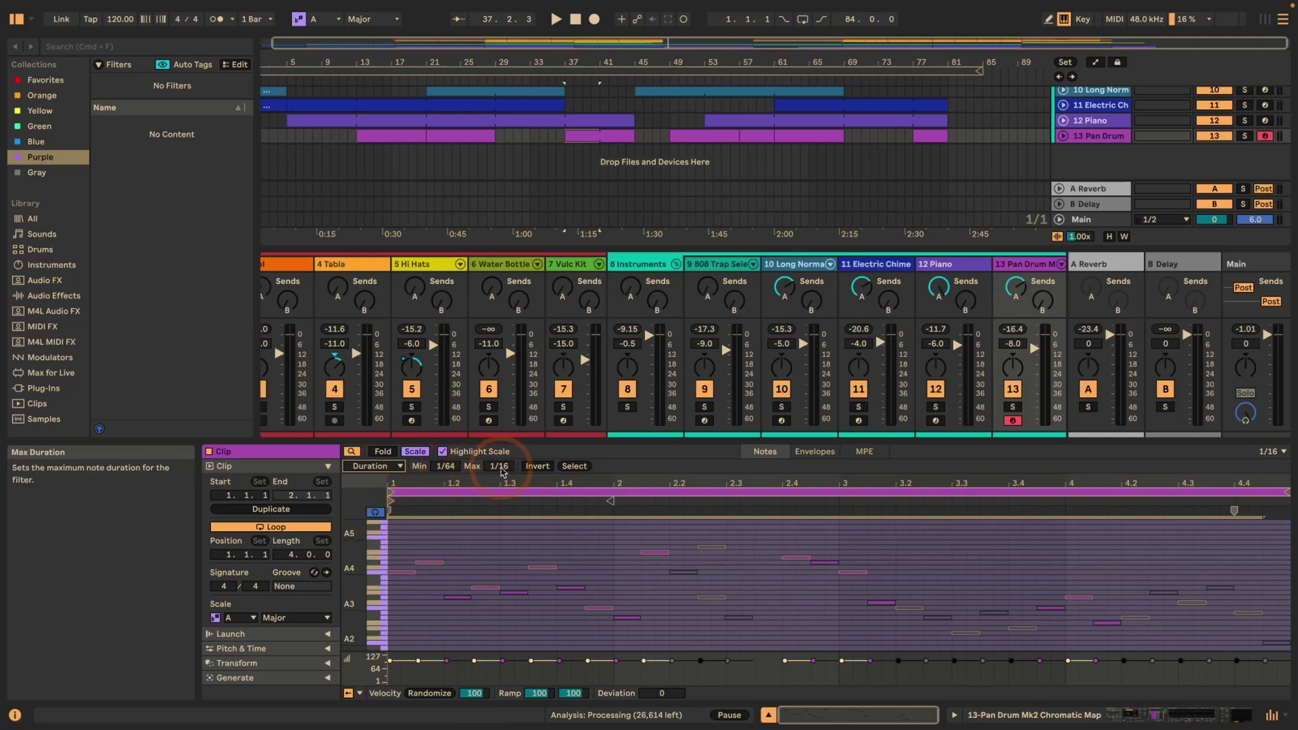
left_click(572, 468)
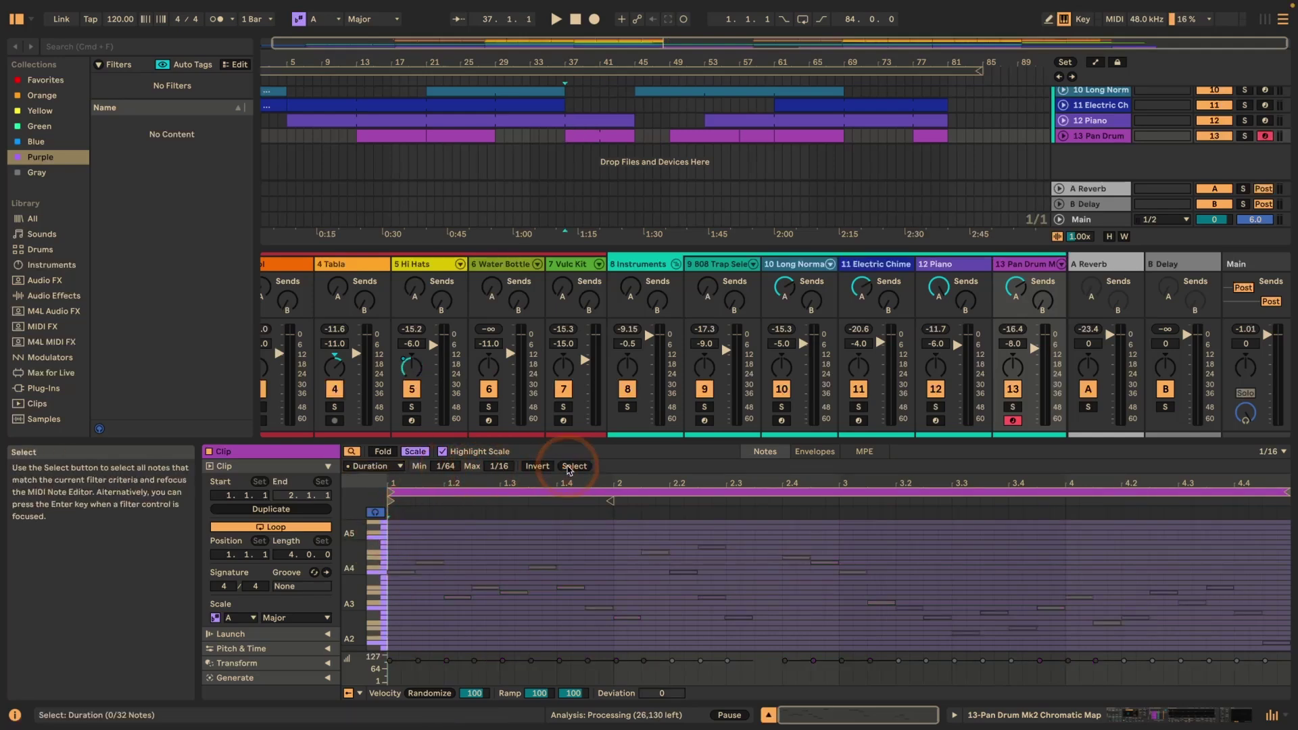
left_click_drag(498, 475, 497, 470)
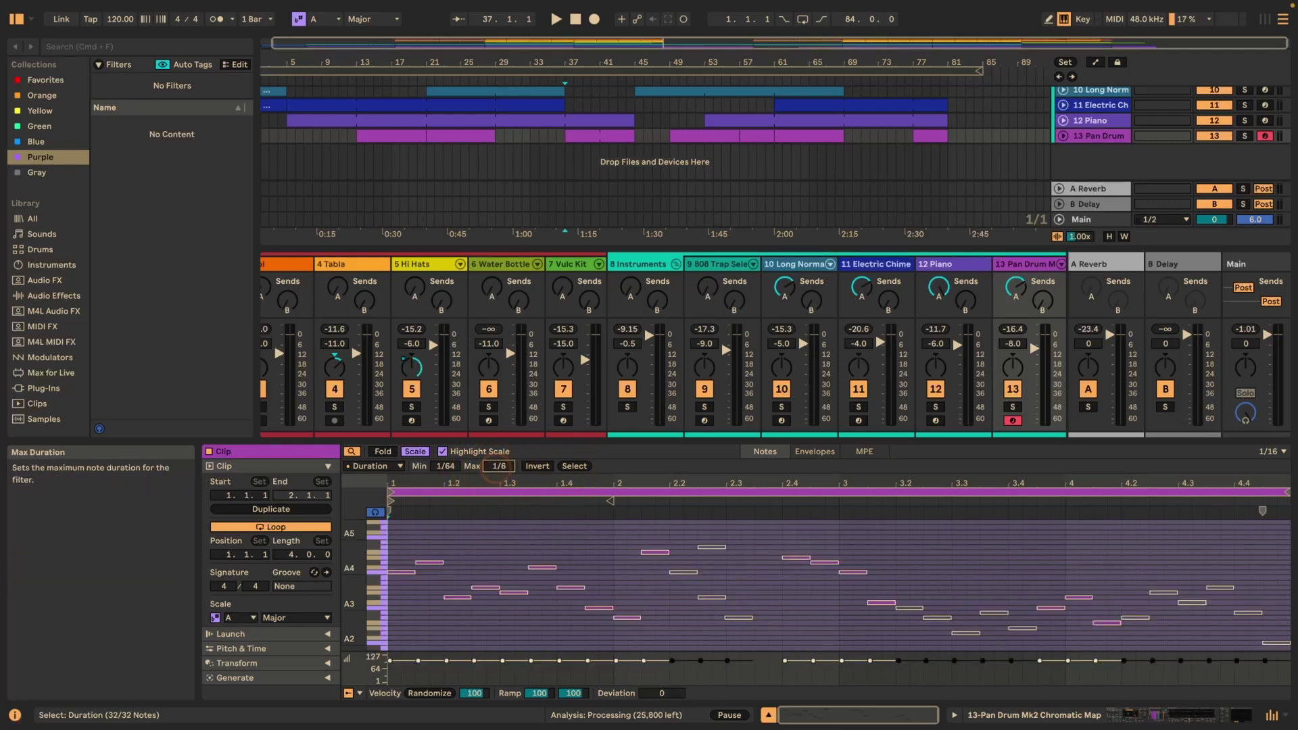
left_click(498, 473)
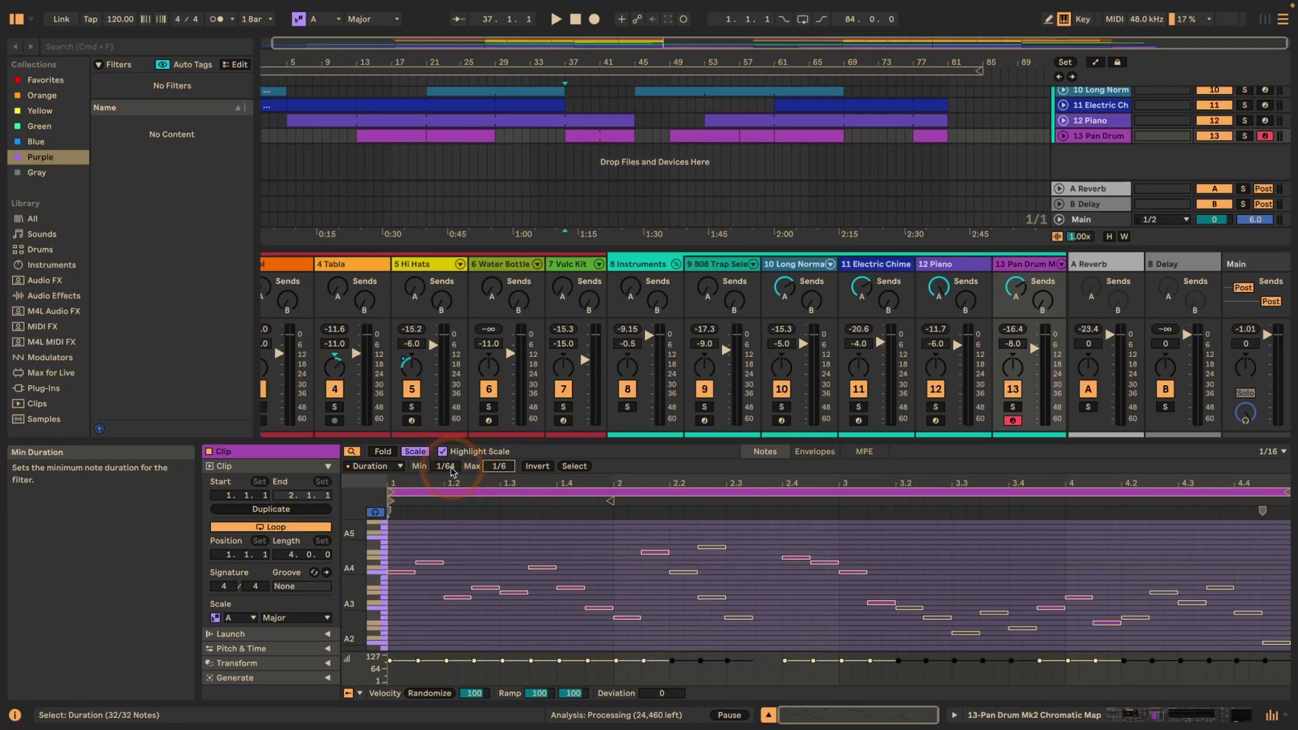
left_click(372, 466)
Step: Chain a Scale filter set to A Major, toggling Invert on and back off
left_click(384, 556)
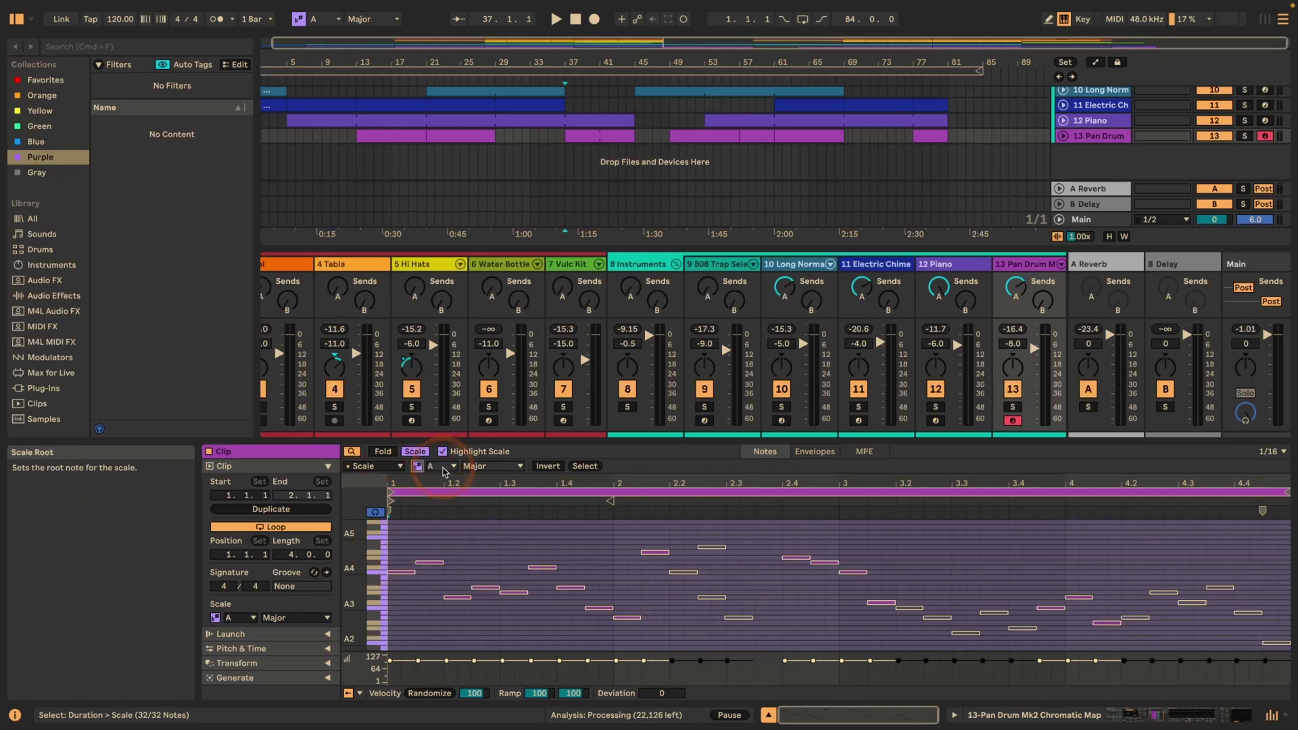
left_click(476, 538)
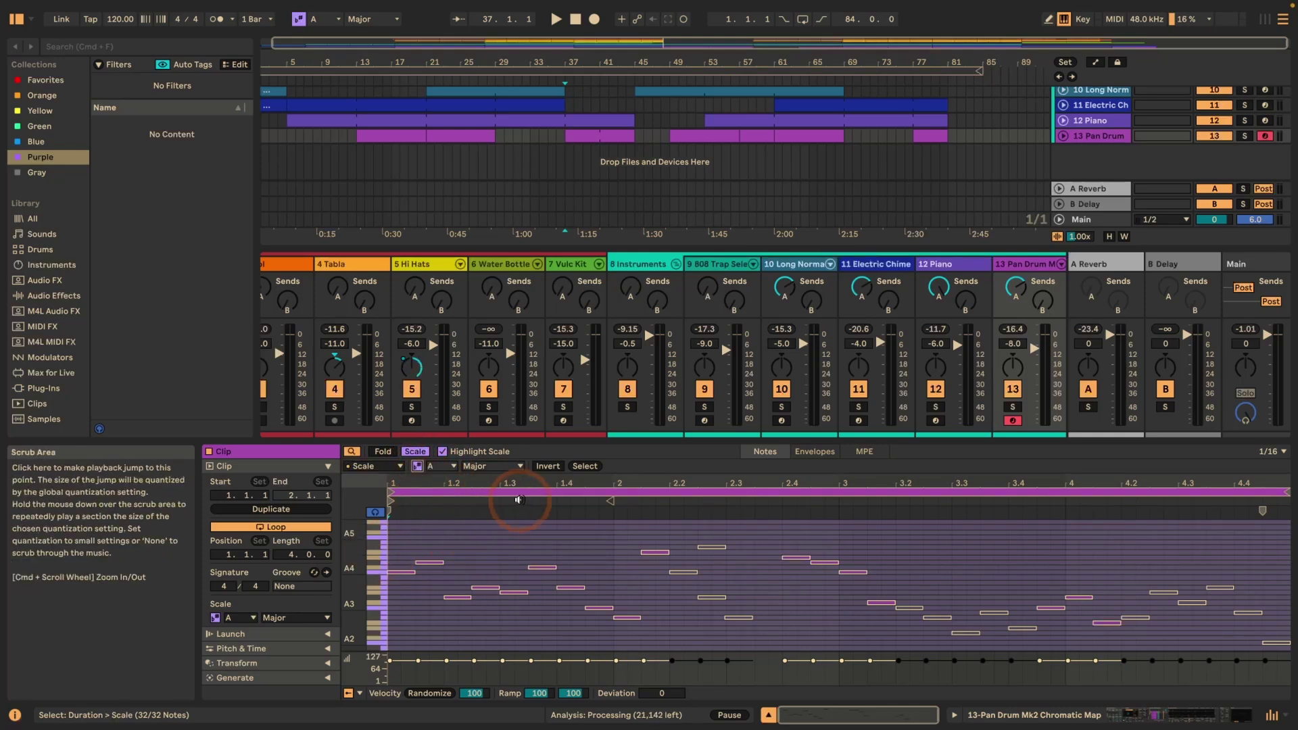
left_click(549, 467)
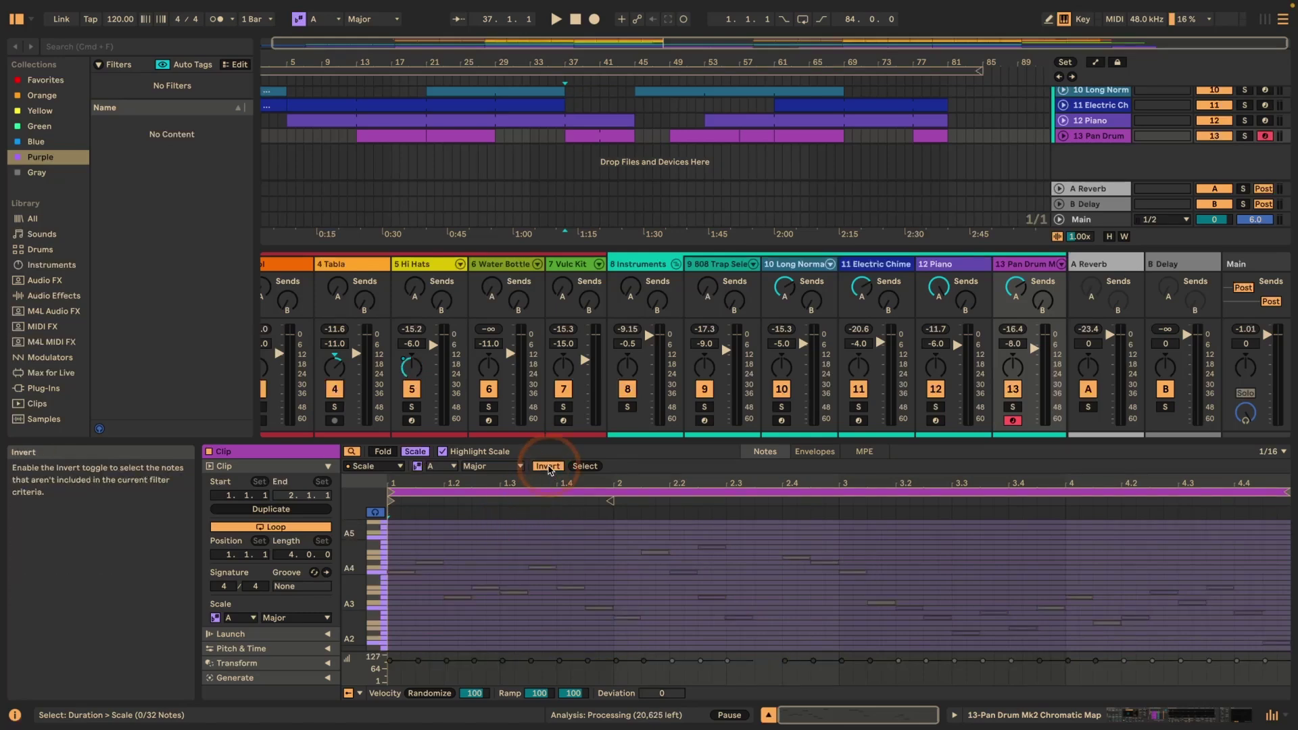
left_click(549, 467)
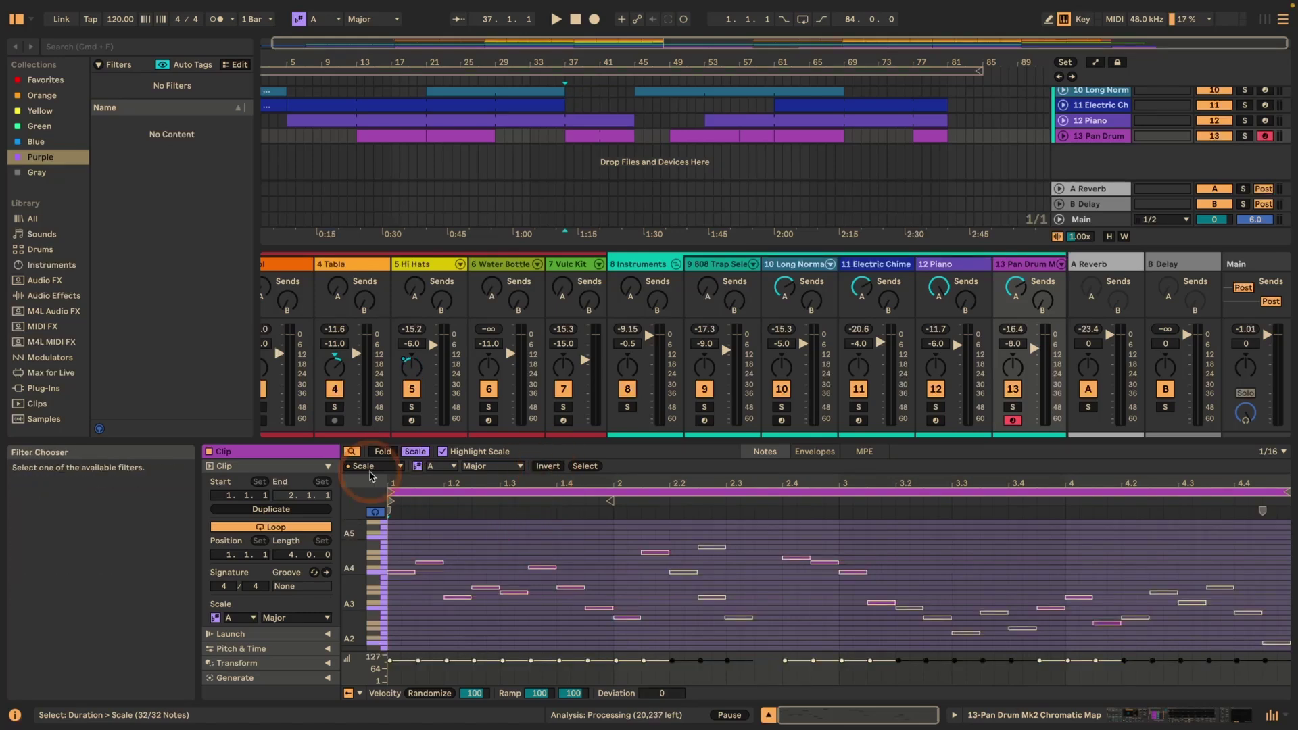
Step: Add a Velocity filter with range 1 to 52 and turn on Invert
left_click(370, 468)
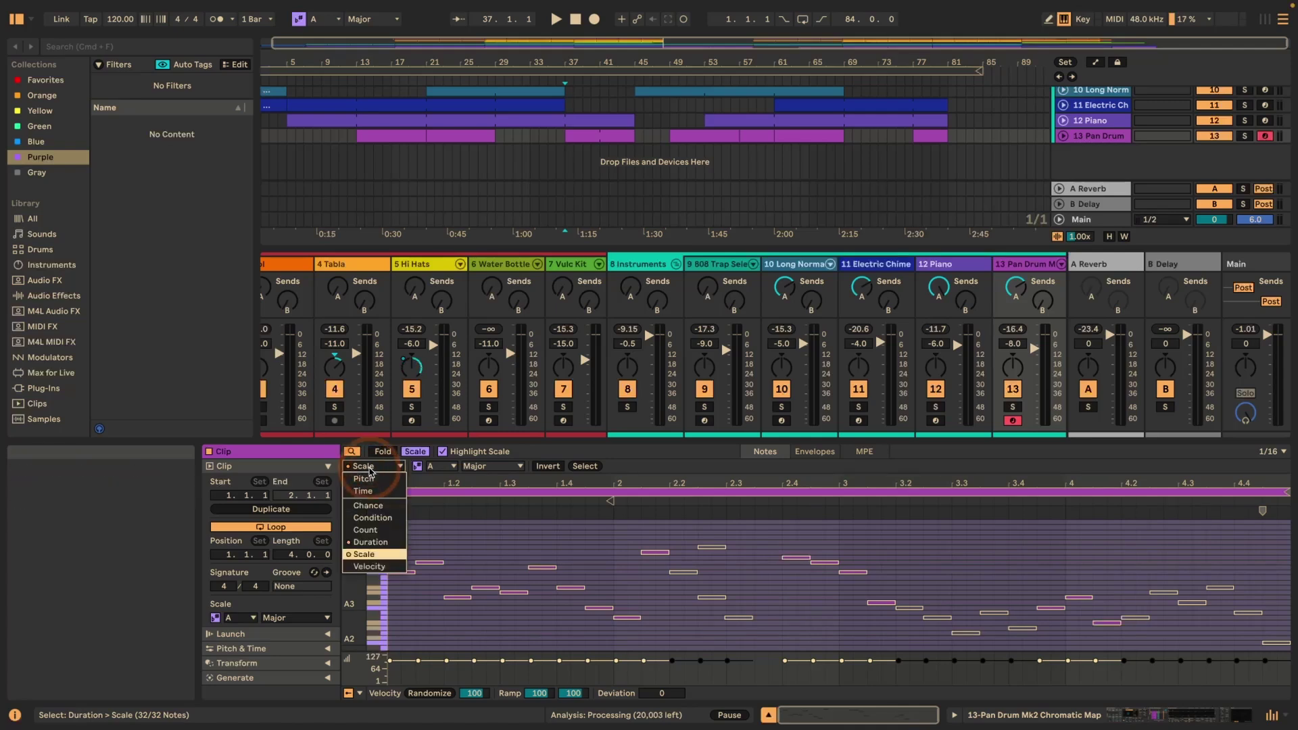
left_click(368, 567)
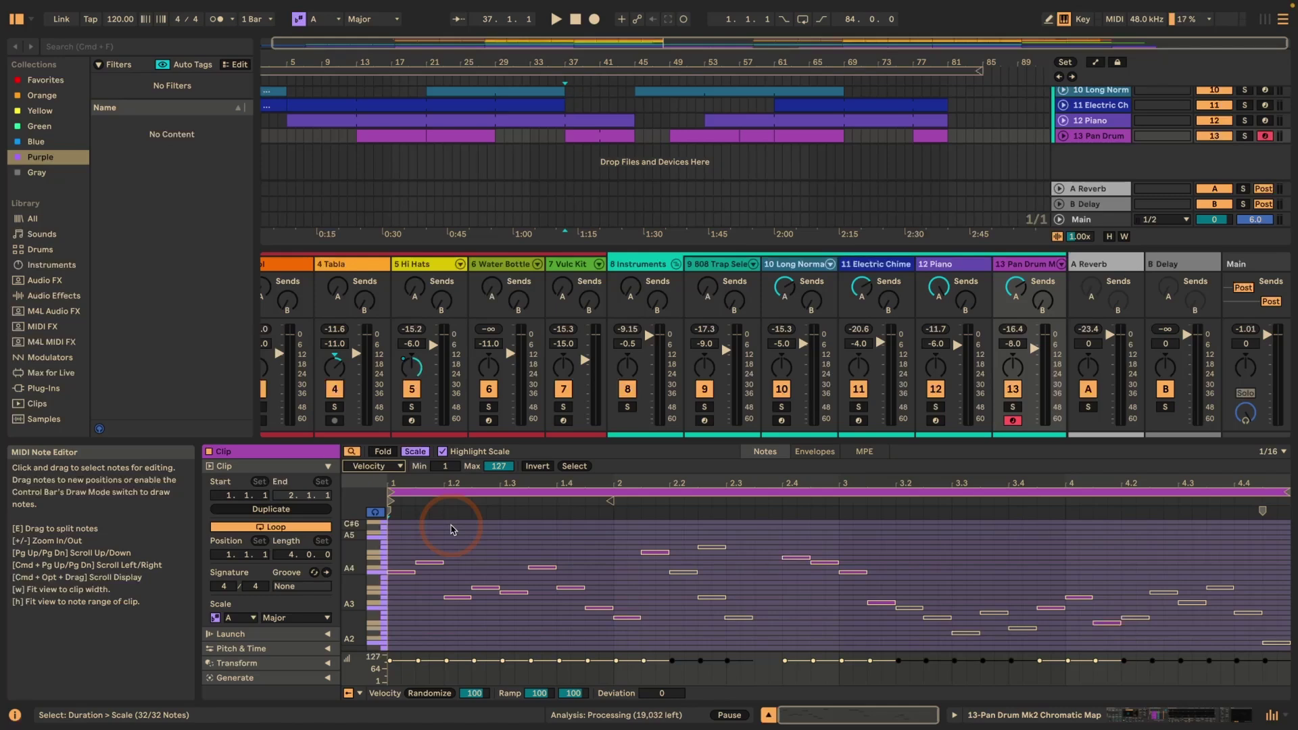
left_click_drag(499, 466, 487, 504)
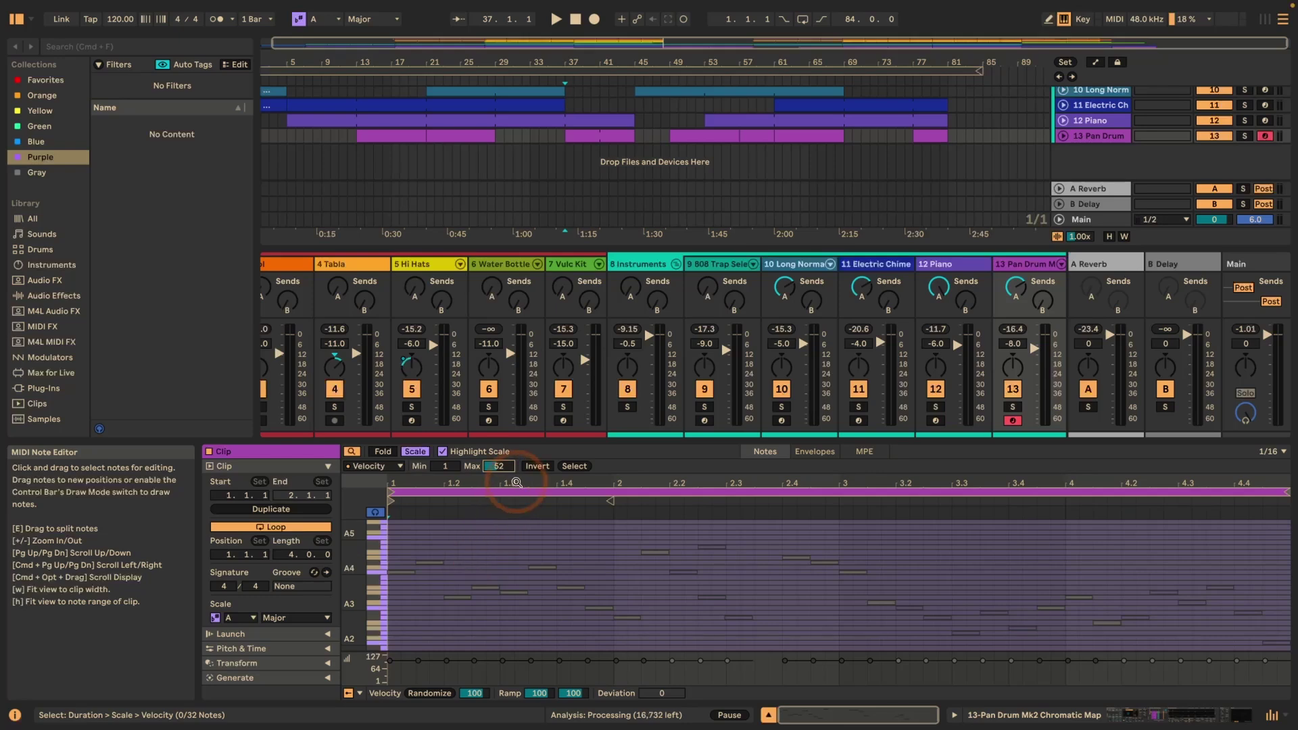
left_click(536, 466)
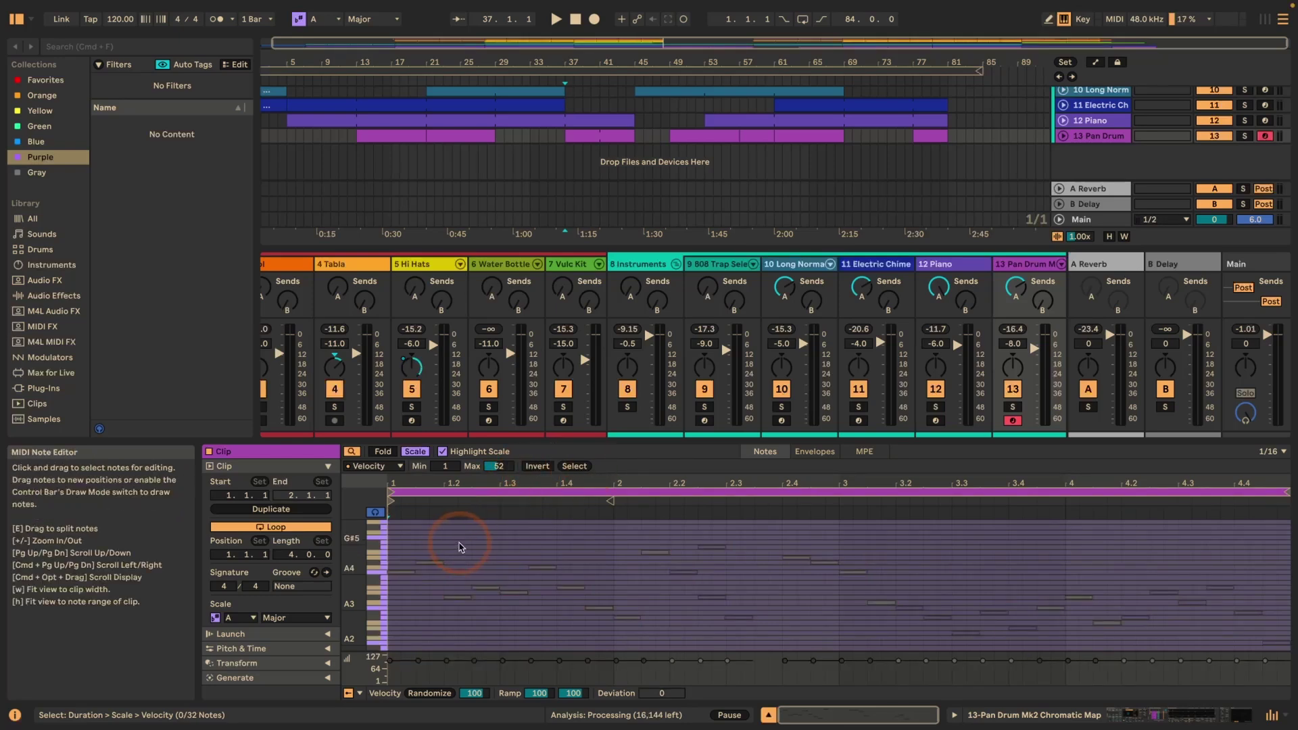